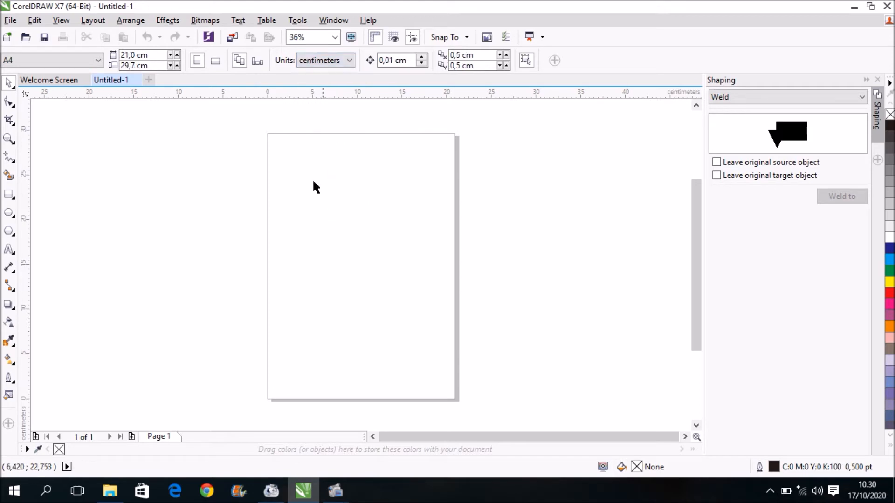
Set the page size to 200 cm wide by 100 cm high
{"action": "double_click", "coordinate": [137, 54]}
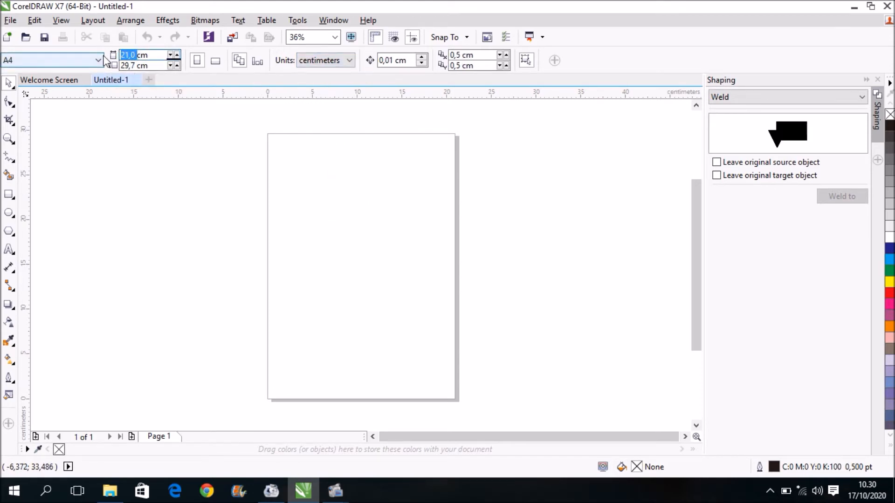
{"action": "type", "text": "2"}
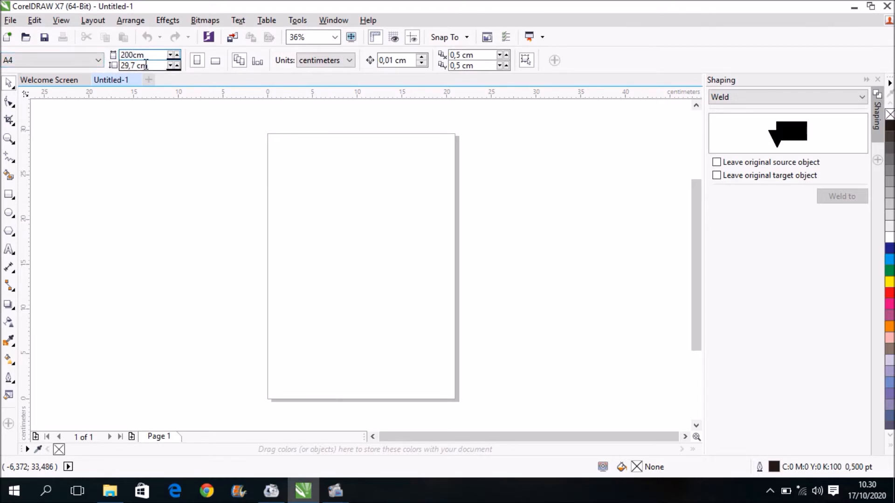
{"action": "left_click_drag", "start_coordinate": [148, 66], "coordinate": [126, 65]}
{"action": "type", "text": "100"}
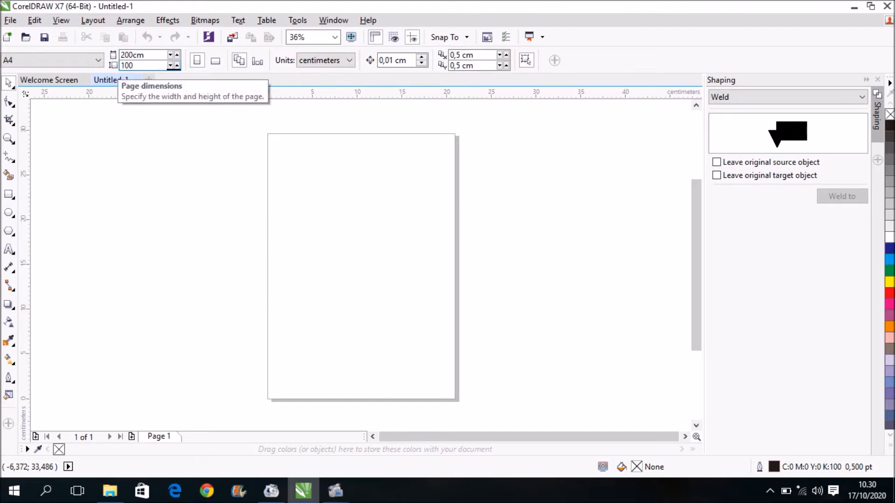
{"action": "type", "text": ",0 cm"}
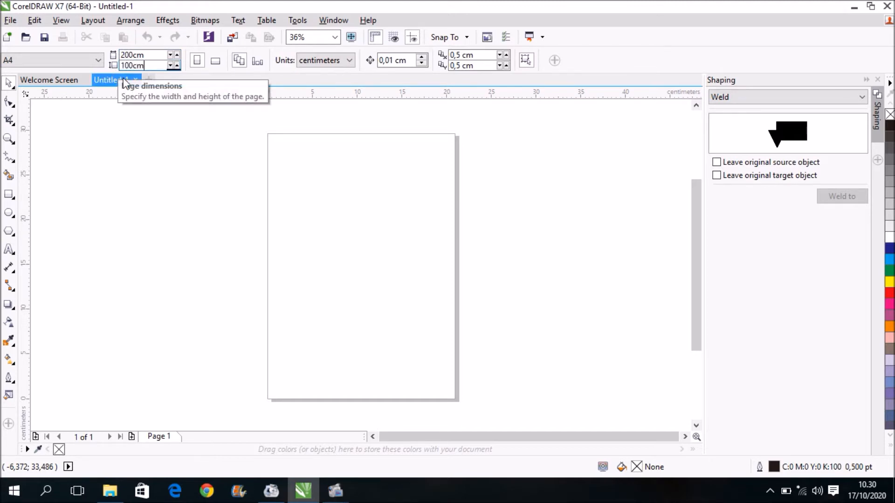
{"action": "key", "text": "Return"}
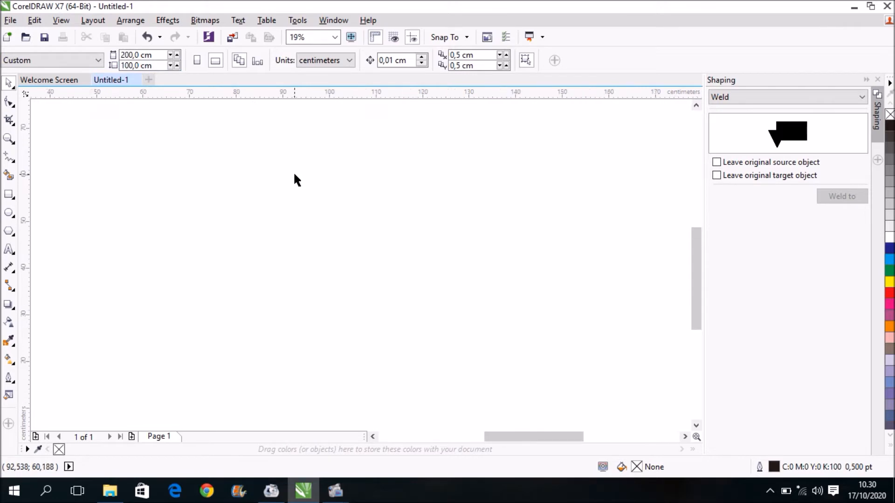
{"action": "scroll", "coordinate": [294, 170], "scroll_direction": "down", "scroll_amount": 5}
{"action": "scroll", "coordinate": [242, 140], "scroll_direction": "up", "scroll_amount": 2}
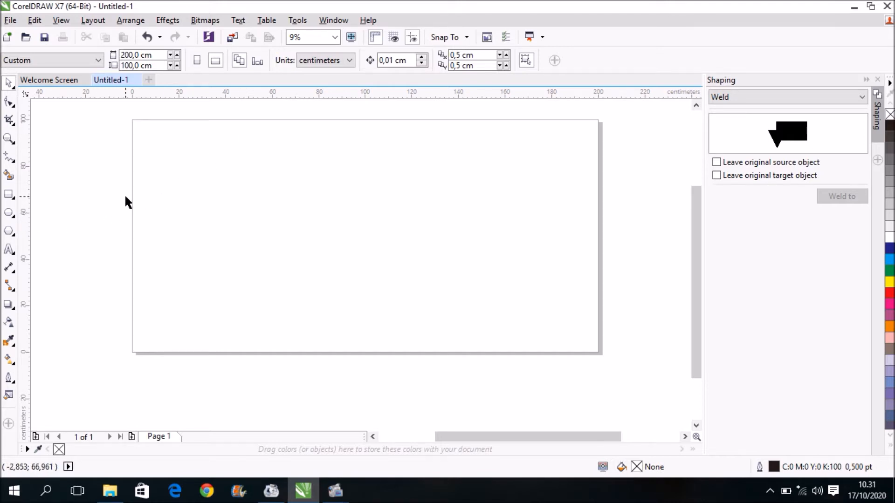
Add a rectangle that exactly covers the page
{"action": "double_click", "coordinate": [9, 195]}
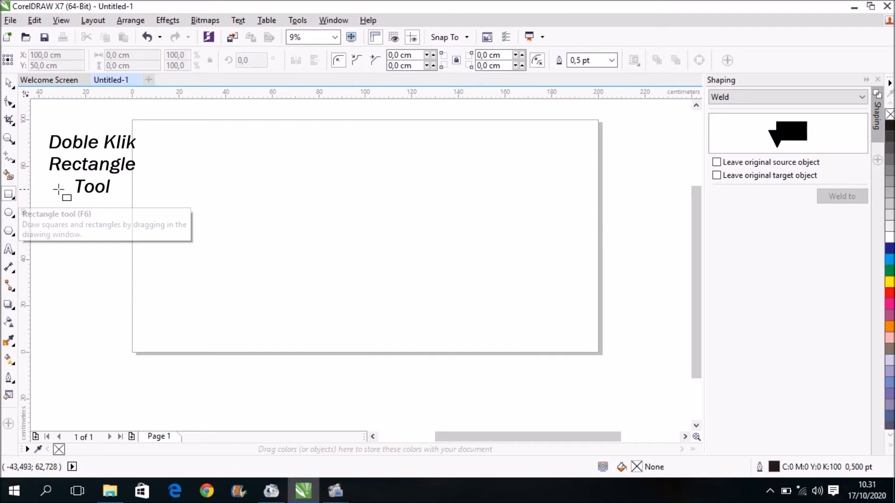
{"action": "left_click", "coordinate": [9, 83]}
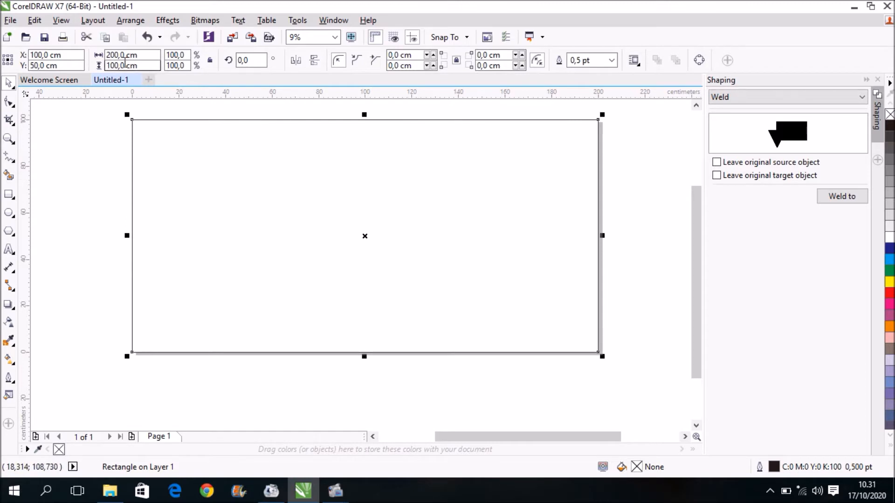
{"action": "left_click", "coordinate": [638, 193]}
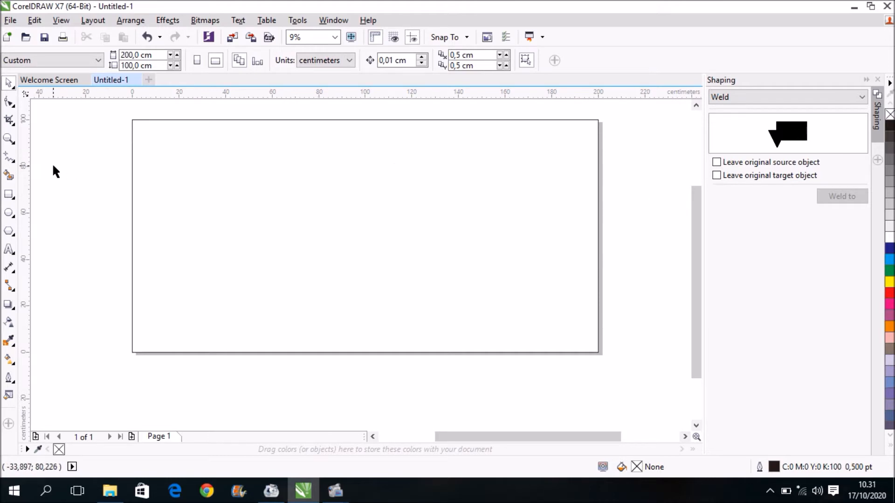
Draw a straight Bézier line across the page's upper-left corner, from left edge to top edge, about 59.5 cm wide and 25.7 cm high
{"action": "left_click", "coordinate": [14, 163]}
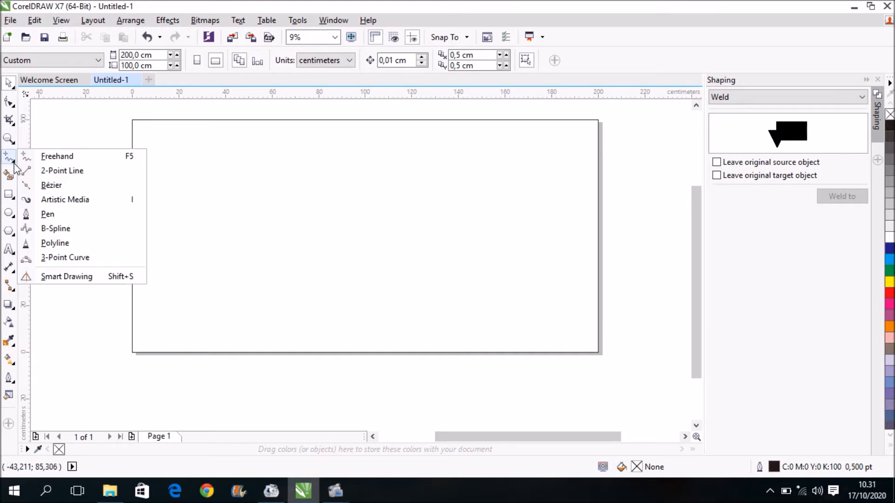
{"action": "left_click", "coordinate": [51, 186]}
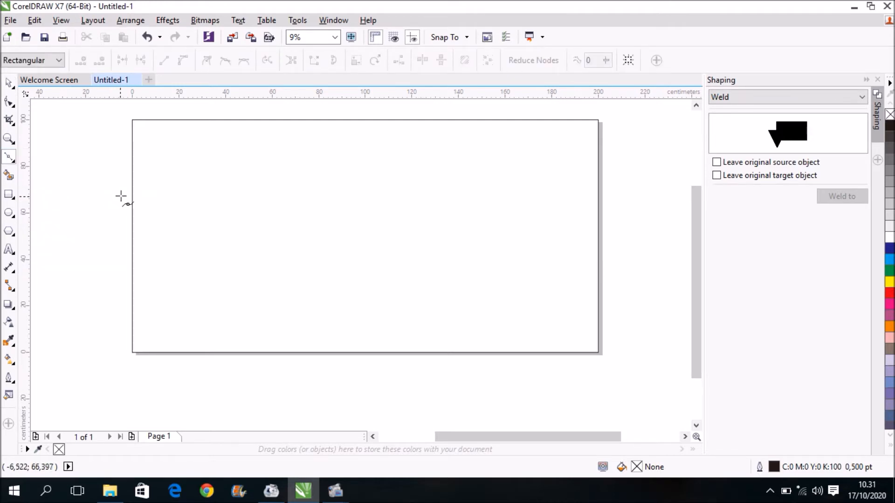
{"action": "left_click", "coordinate": [132, 179]}
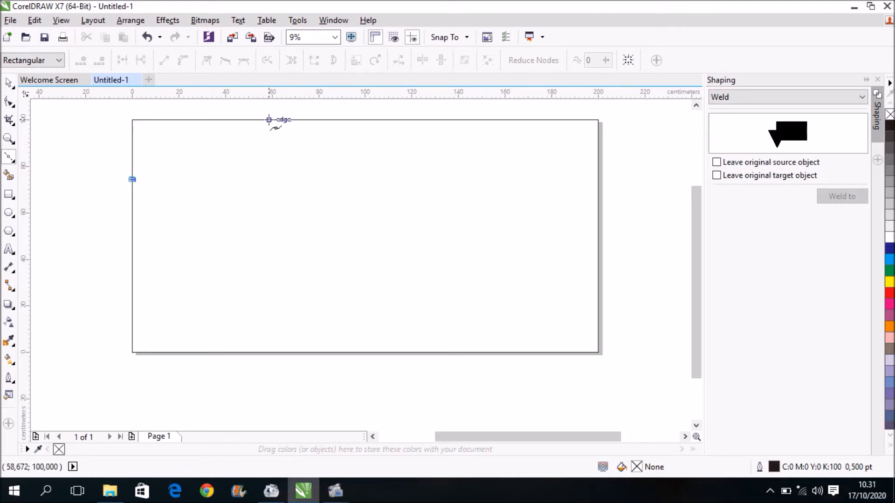
{"action": "left_click", "coordinate": [270, 120]}
{"action": "key", "text": "space"}
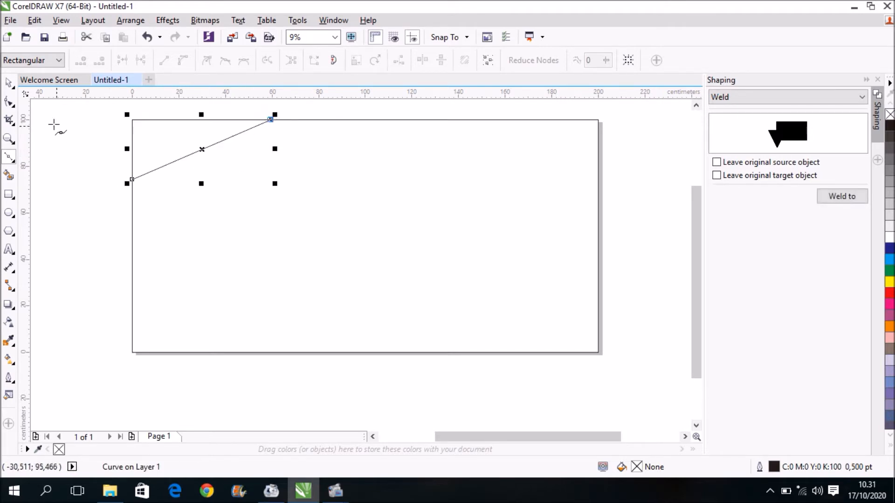
{"action": "left_click", "coordinate": [8, 82]}
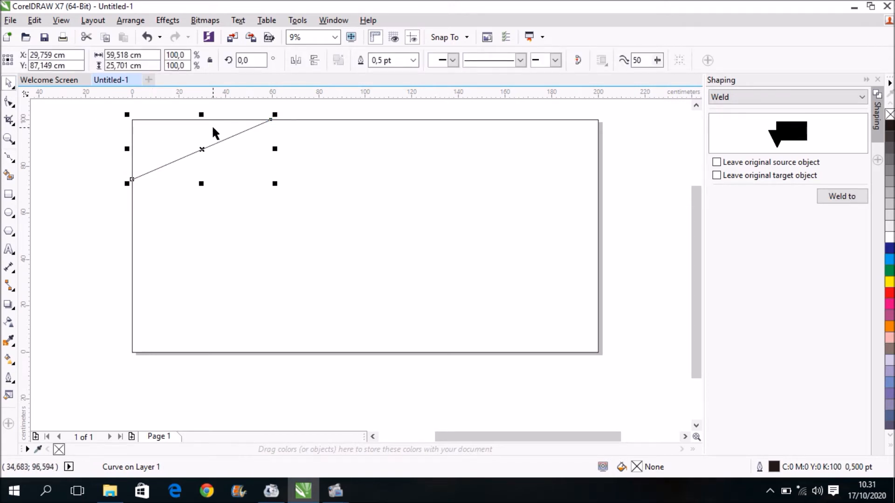
Convert the diagonal line to a curve and bend it toward the page's upper-left corner
{"action": "scroll", "coordinate": [212, 127], "scroll_direction": "up", "scroll_amount": 2}
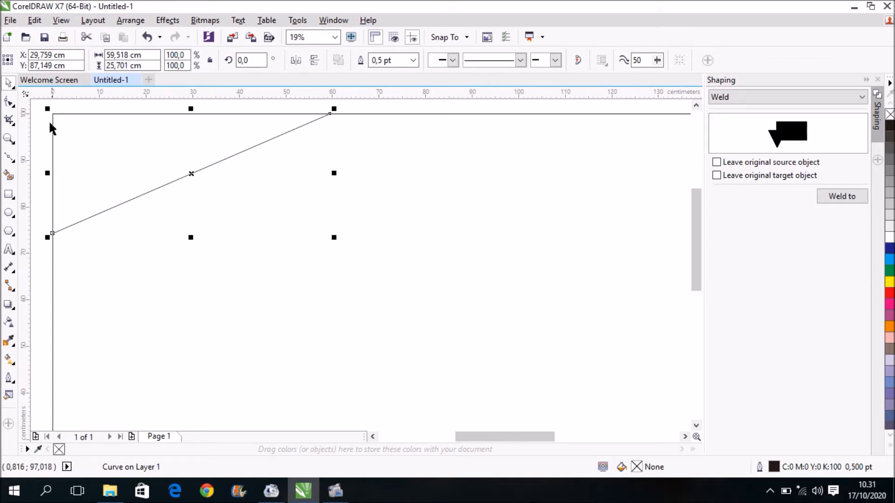
{"action": "left_click", "coordinate": [8, 101]}
{"action": "left_click", "coordinate": [175, 181]}
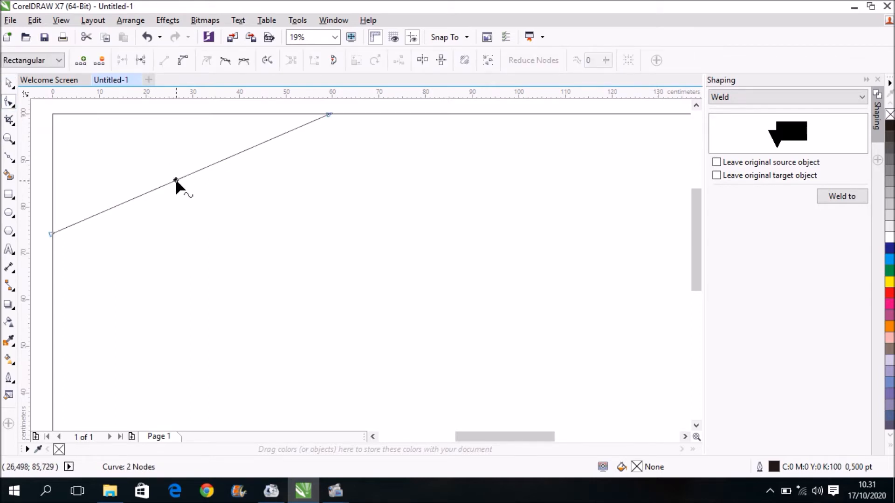
{"action": "right_click", "coordinate": [176, 182]}
{"action": "left_click", "coordinate": [230, 239]}
{"action": "left_click_drag", "start_coordinate": [170, 182], "coordinate": [83, 126]}
{"action": "left_click", "coordinate": [52, 233]}
{"action": "left_click_drag", "start_coordinate": [192, 125], "coordinate": [155, 128]}
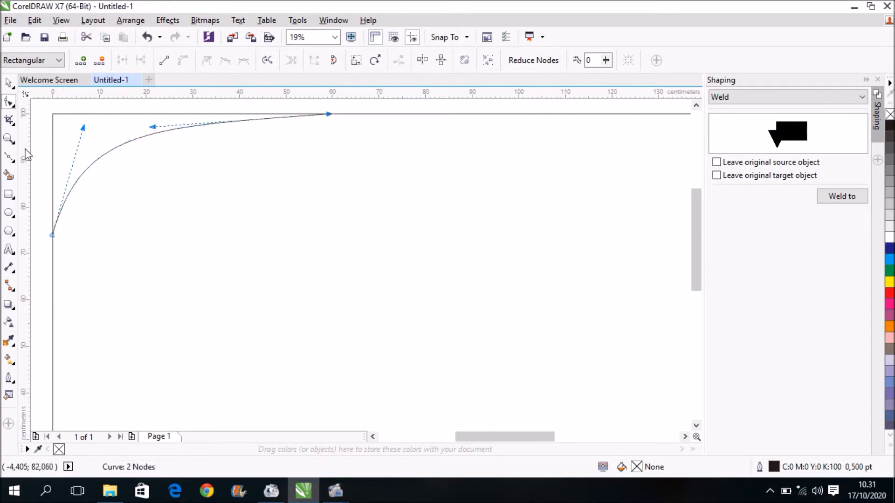
{"action": "left_click", "coordinate": [9, 84]}
{"action": "left_click", "coordinate": [43, 259]}
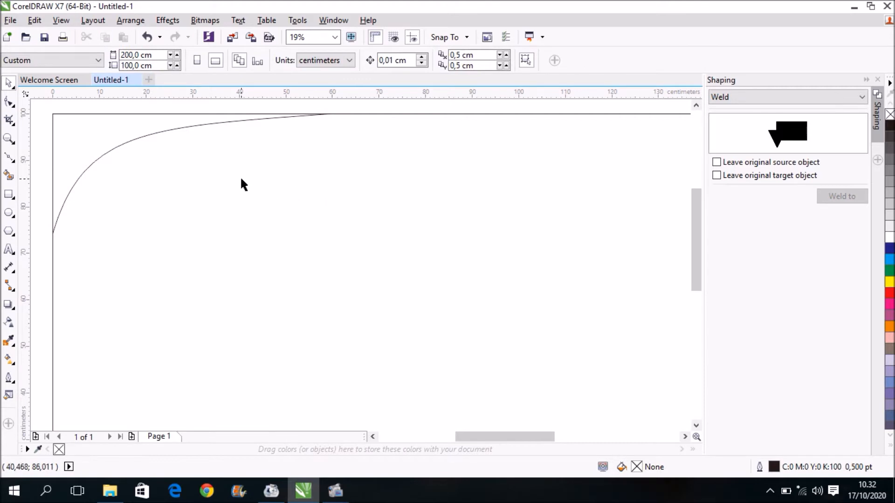
Fill the area between the curve and the page corner as a new shape with the Smart Fill tool
{"action": "left_click", "coordinate": [9, 176]}
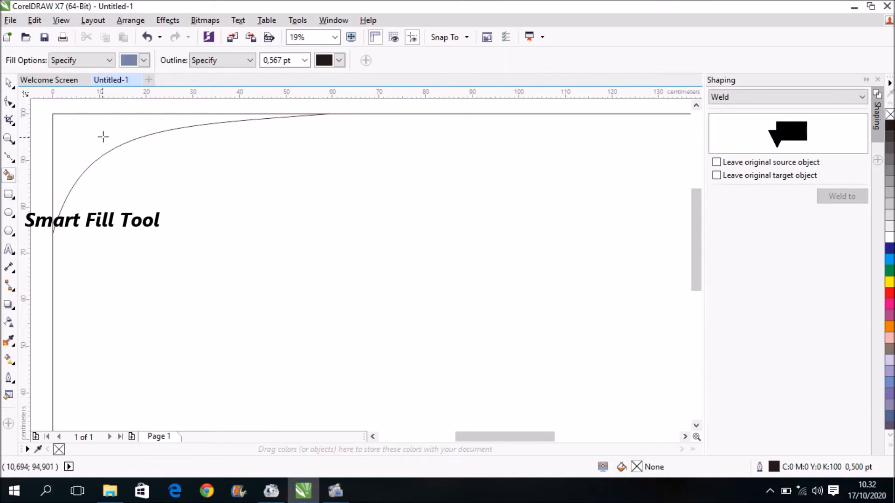
{"action": "left_click", "coordinate": [99, 135]}
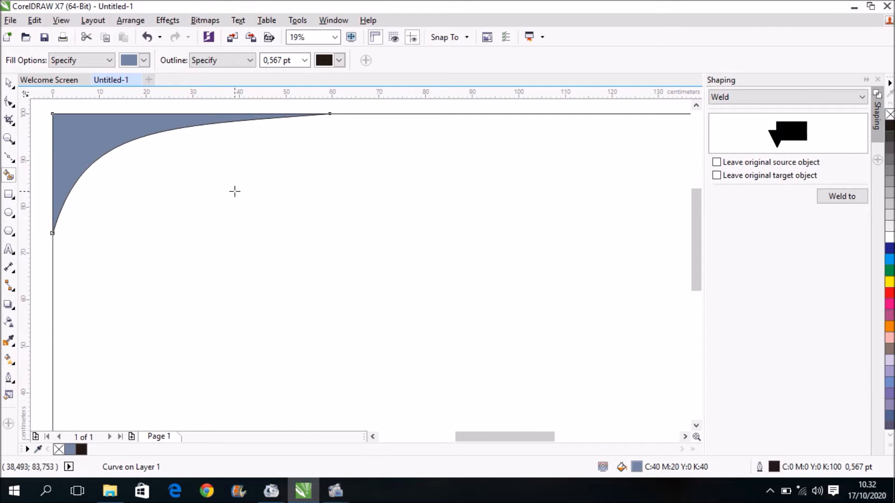
{"action": "left_click", "coordinate": [10, 84]}
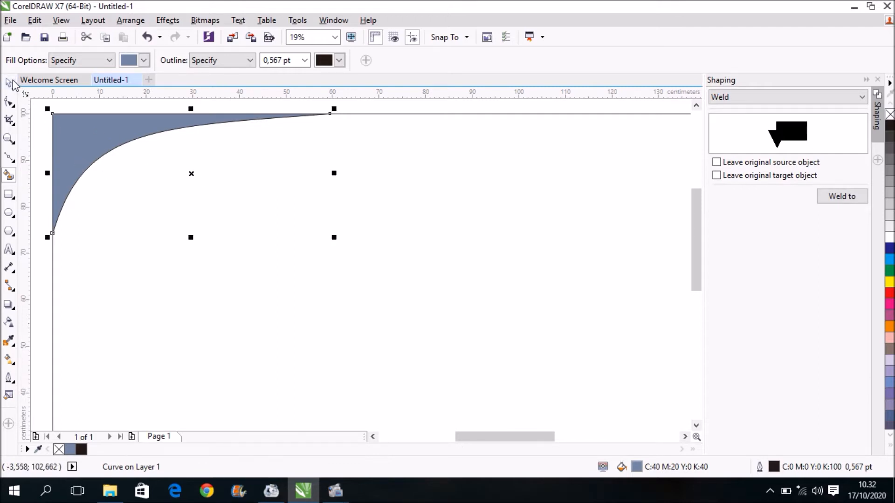
{"action": "left_click", "coordinate": [375, 108]}
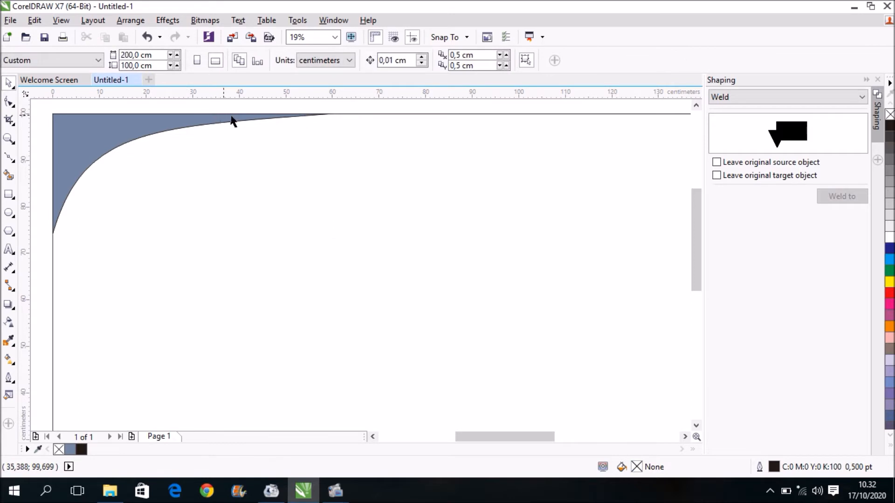
{"action": "scroll", "coordinate": [327, 115], "scroll_direction": "up", "scroll_amount": 5}
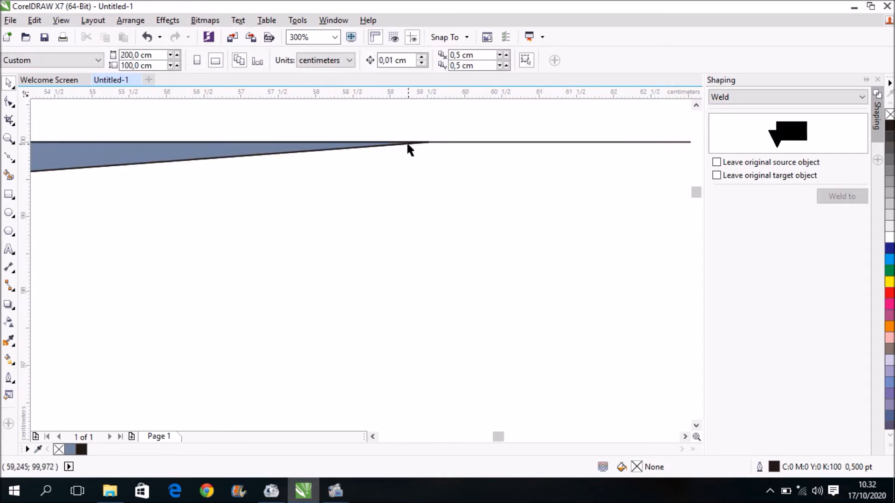
{"action": "left_click", "coordinate": [410, 145]}
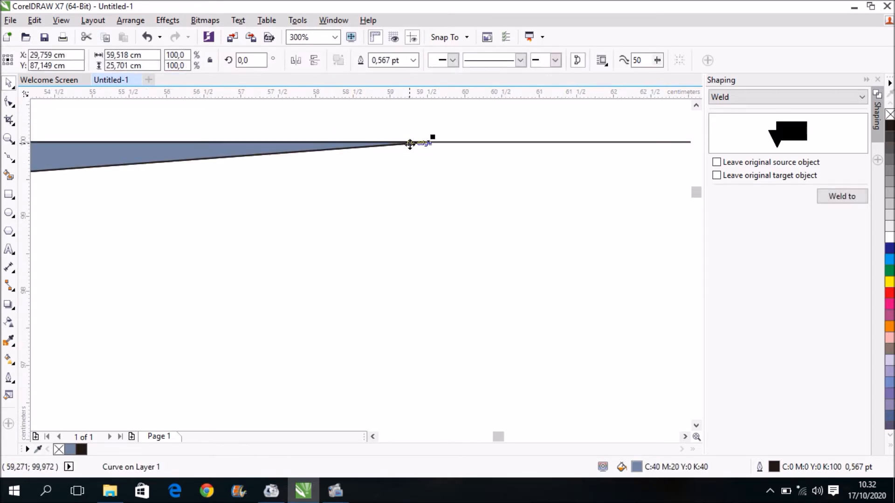
{"action": "scroll", "coordinate": [410, 145], "scroll_direction": "down", "scroll_amount": 5}
{"action": "key", "text": "Delete"}
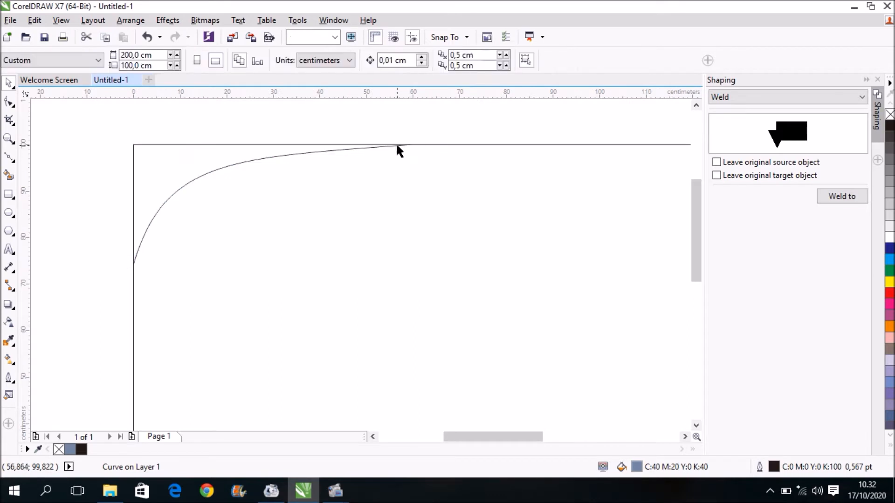
{"action": "key", "text": "ctrl+z"}
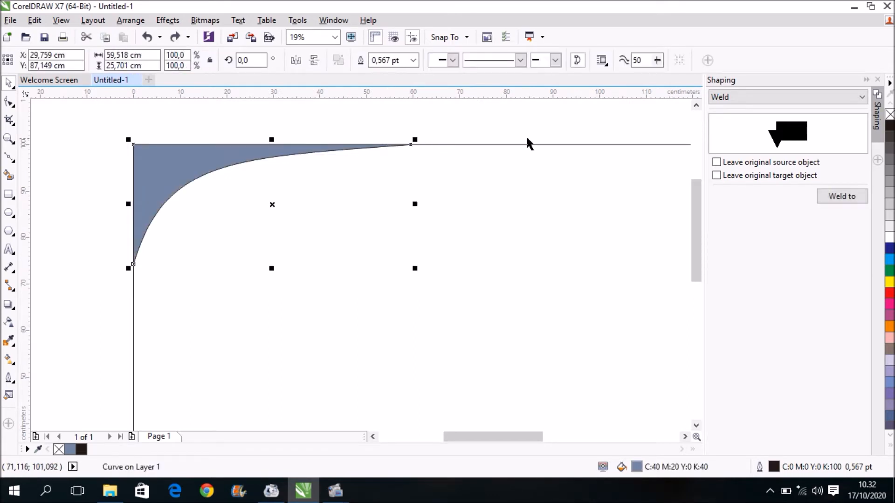
Select the original unfilled curve in the Object Manager and delete it, keeping the filled corner shape
{"action": "left_click", "coordinate": [204, 20]}
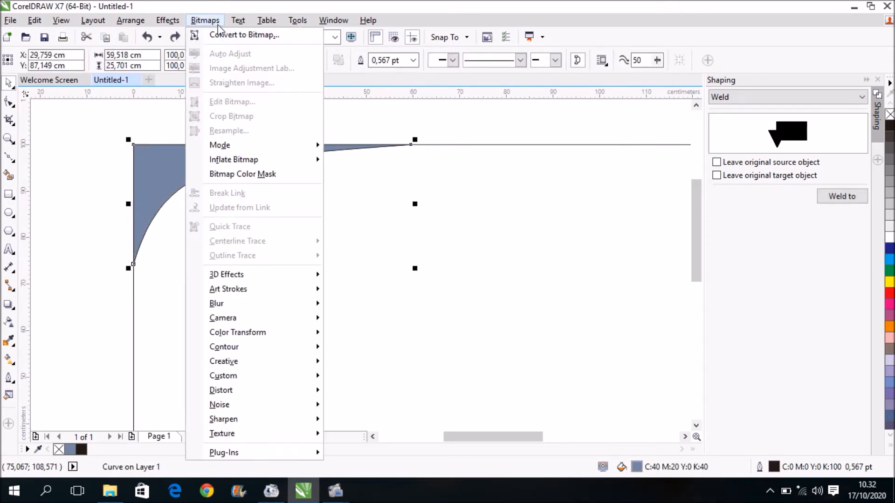
{"action": "mouse_move", "coordinate": [264, 22]}
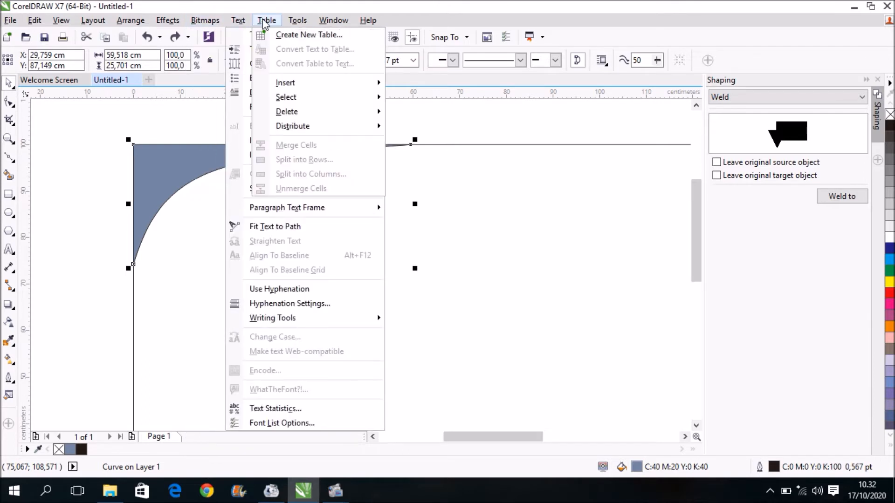
{"action": "mouse_move", "coordinate": [293, 24]}
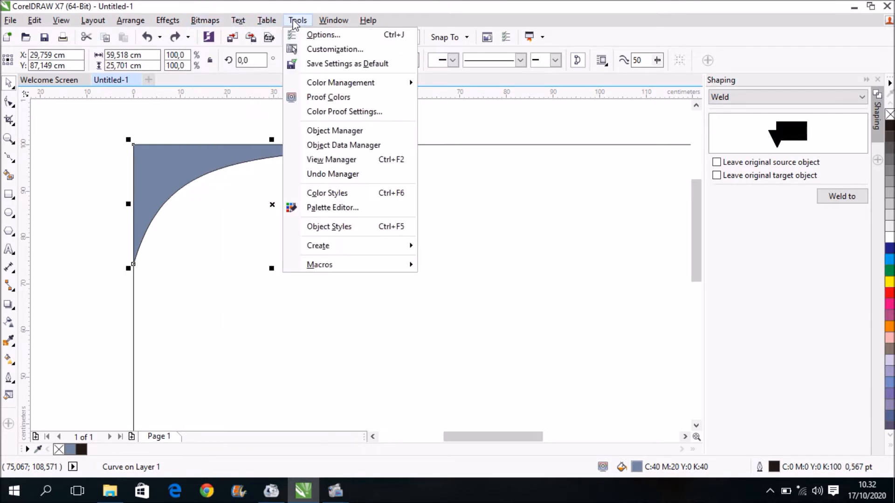
{"action": "left_click", "coordinate": [359, 133]}
{"action": "left_click", "coordinate": [769, 164]}
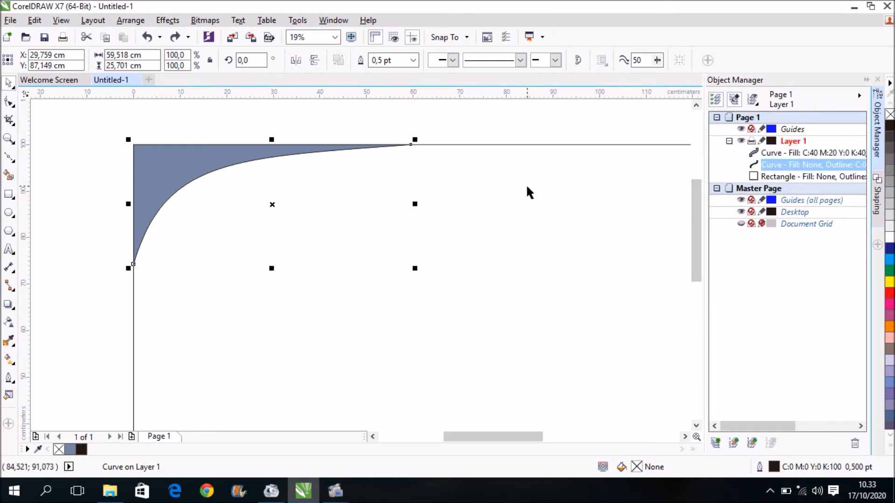
{"action": "key", "text": "Delete"}
Recolour the corner shape green (C:100 M:0 Y:100 K:0) and remove its outline
{"action": "left_click", "coordinate": [189, 159]}
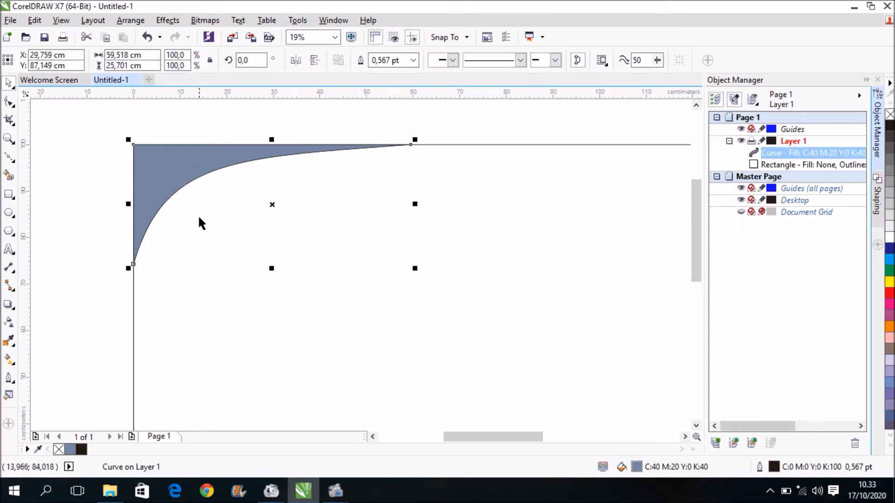
{"action": "left_click", "coordinate": [105, 182]}
{"action": "left_click", "coordinate": [151, 178]}
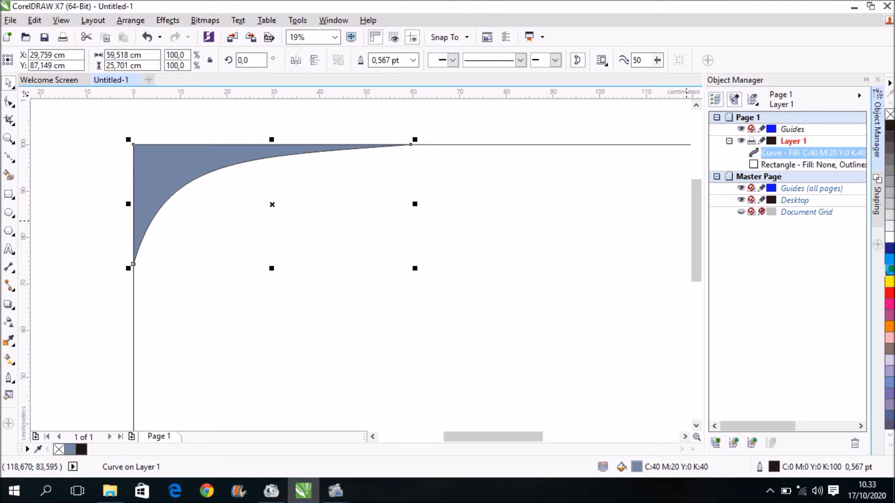
{"action": "left_click", "coordinate": [889, 270]}
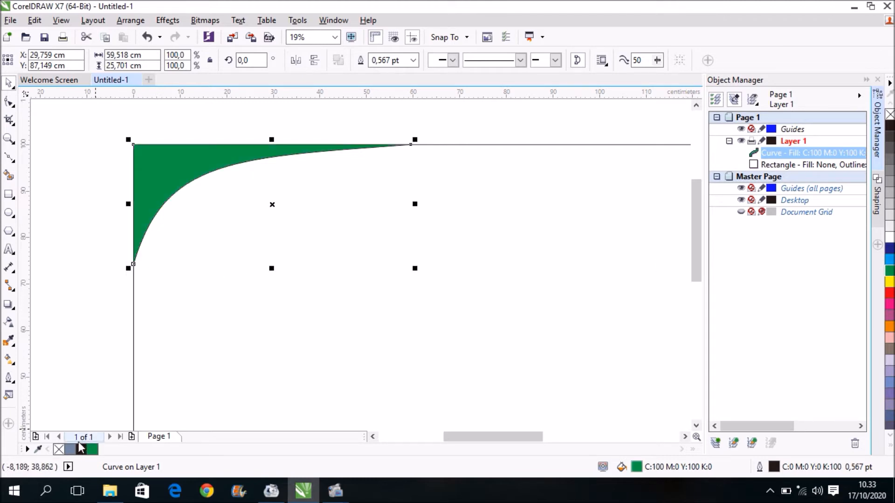
{"action": "right_click", "coordinate": [59, 450]}
{"action": "left_click", "coordinate": [123, 234]}
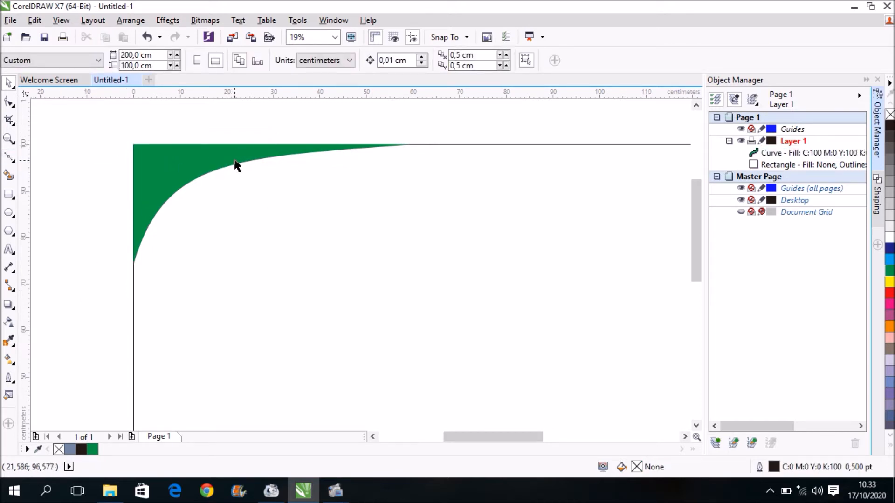
Draw a straight line from the green shape's lower tip to the page's top edge at about 62 cm, then move its lower end up onto the green edge
{"action": "left_click", "coordinate": [13, 158]}
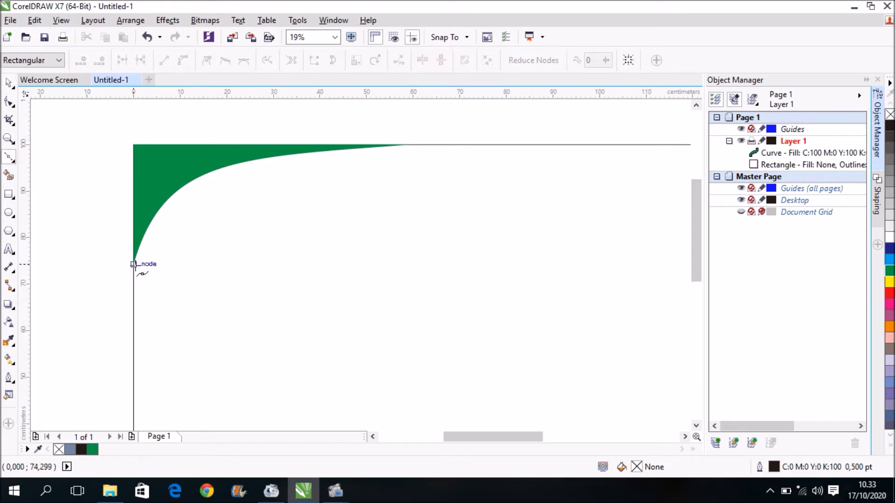
{"action": "left_click", "coordinate": [422, 144]}
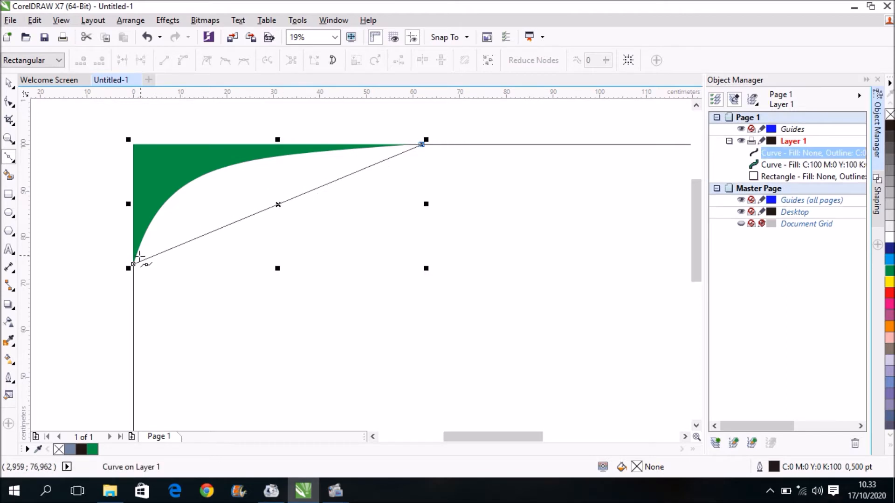
{"action": "left_click", "coordinate": [10, 103]}
{"action": "left_click_drag", "start_coordinate": [134, 264], "coordinate": [160, 205]}
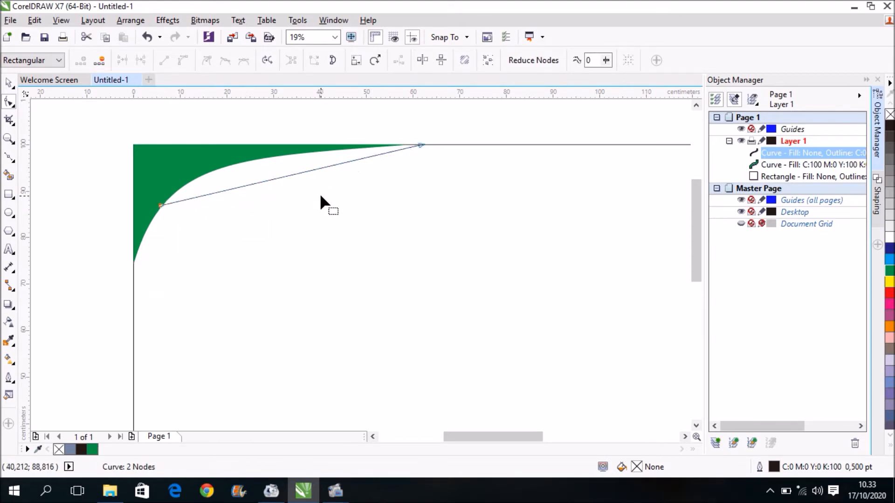
Convert the new line to a curve and bend it upward toward the green corner shape
{"action": "right_click", "coordinate": [294, 173]}
{"action": "left_click", "coordinate": [326, 229]}
{"action": "scroll", "coordinate": [256, 177], "scroll_direction": "up", "scroll_amount": 2}
{"action": "left_click_drag", "start_coordinate": [231, 199], "coordinate": [221, 159]}
{"action": "left_click", "coordinate": [409, 160]}
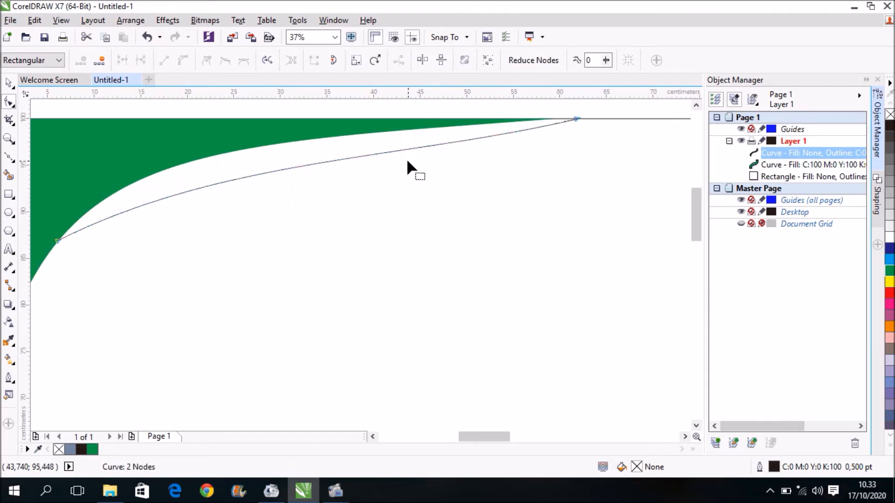
Move the curve's end node along the page's top edge to about 64 cm and adjust both handles to smooth the bend
{"action": "left_click", "coordinate": [577, 120]}
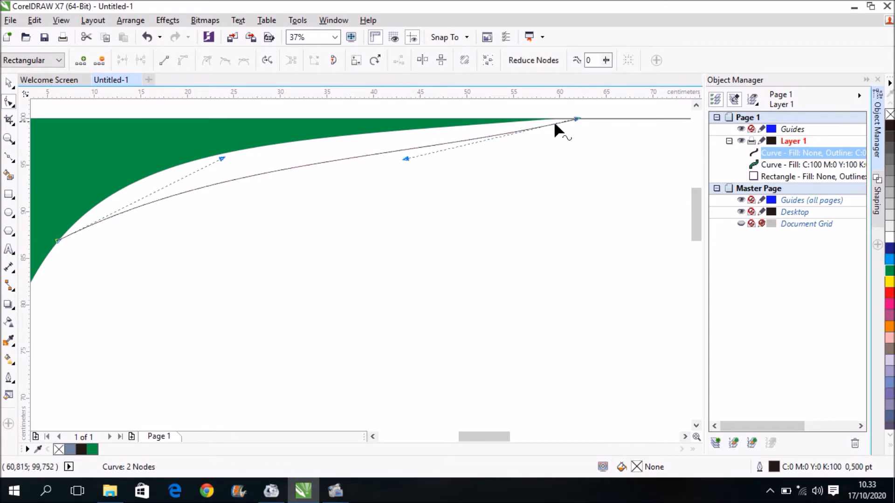
{"action": "left_click", "coordinate": [408, 155]}
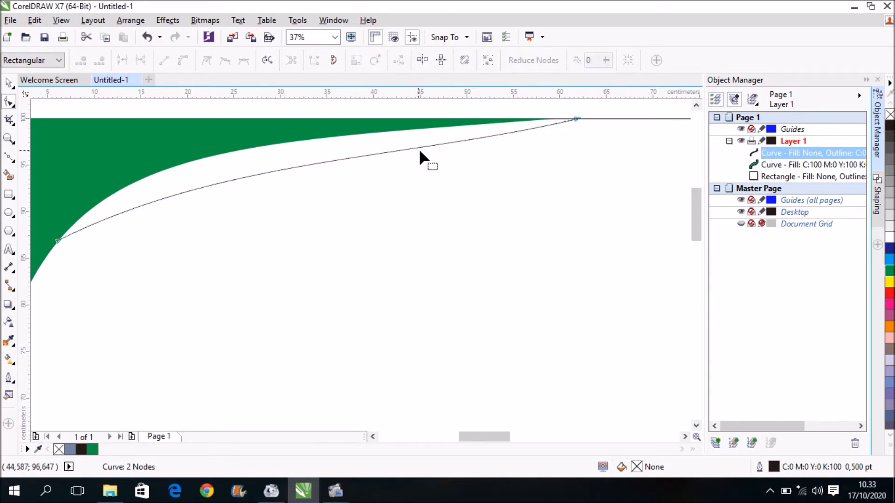
{"action": "left_click", "coordinate": [578, 120]}
{"action": "left_click_drag", "start_coordinate": [409, 158], "coordinate": [378, 141]}
{"action": "left_click_drag", "start_coordinate": [576, 118], "coordinate": [601, 118]}
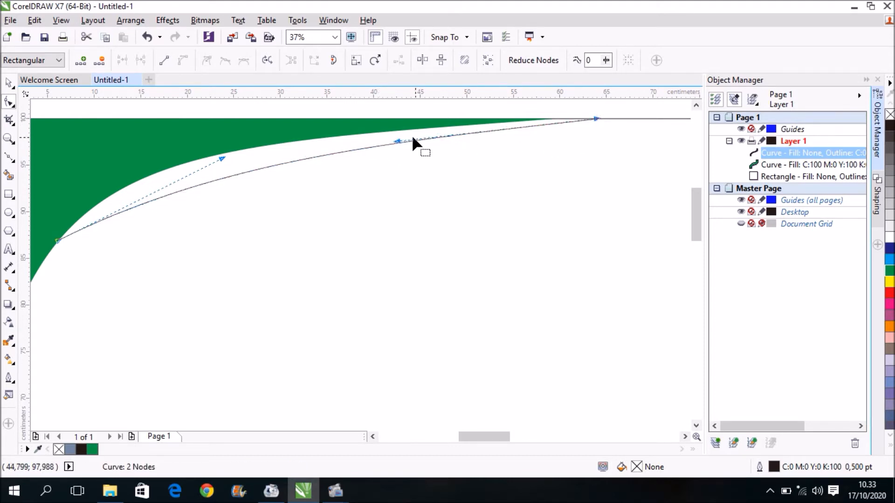
{"action": "left_click_drag", "start_coordinate": [222, 156], "coordinate": [204, 155]}
{"action": "scroll", "coordinate": [375, 168], "scroll_direction": "down", "scroll_amount": 2}
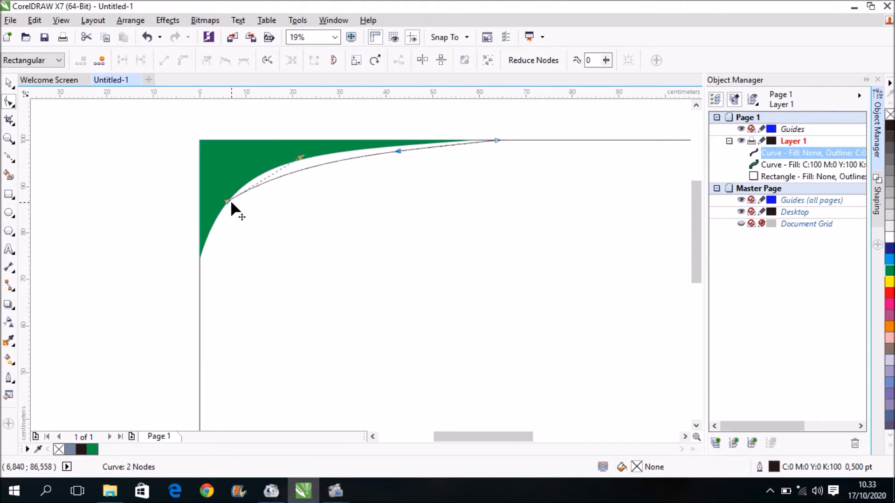
Move the curve's lower node back to the green shape's lower tip and reshape its handles to follow the green edge with a narrow gap
{"action": "scroll", "coordinate": [230, 200], "scroll_direction": "up", "scroll_amount": 2}
{"action": "left_click_drag", "start_coordinate": [227, 198], "coordinate": [172, 315]}
{"action": "left_click_drag", "start_coordinate": [318, 222], "coordinate": [241, 146]}
{"action": "scroll", "coordinate": [339, 182], "scroll_direction": "down", "scroll_amount": 2}
{"action": "scroll", "coordinate": [452, 135], "scroll_direction": "up", "scroll_amount": 2}
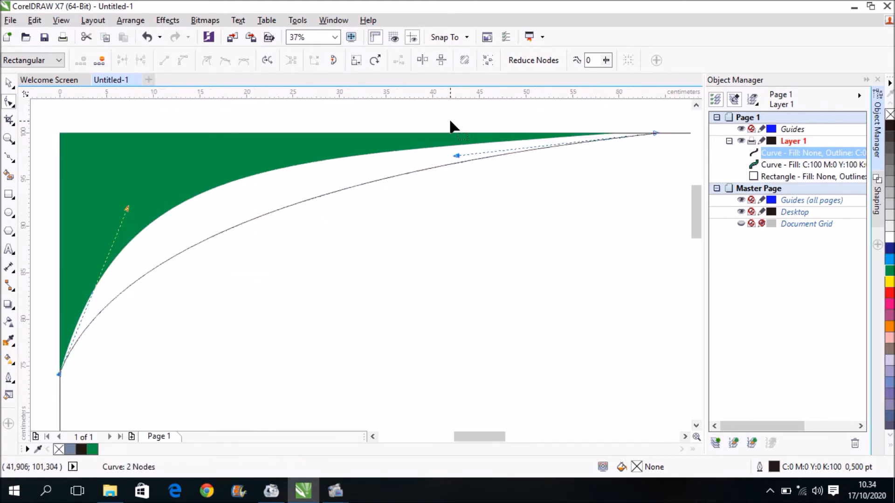
{"action": "left_click_drag", "start_coordinate": [456, 159], "coordinate": [334, 158]}
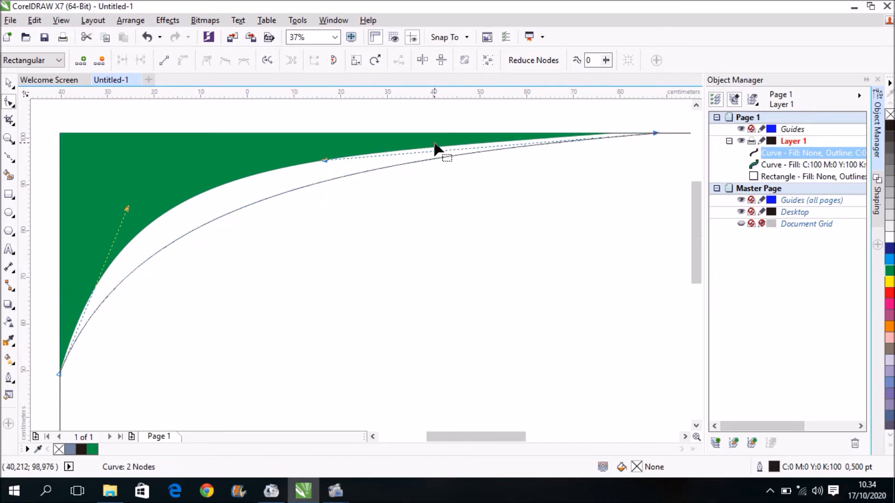
{"action": "scroll", "coordinate": [436, 146], "scroll_direction": "down", "scroll_amount": 2}
{"action": "left_click", "coordinate": [8, 82]}
{"action": "left_click", "coordinate": [99, 144]}
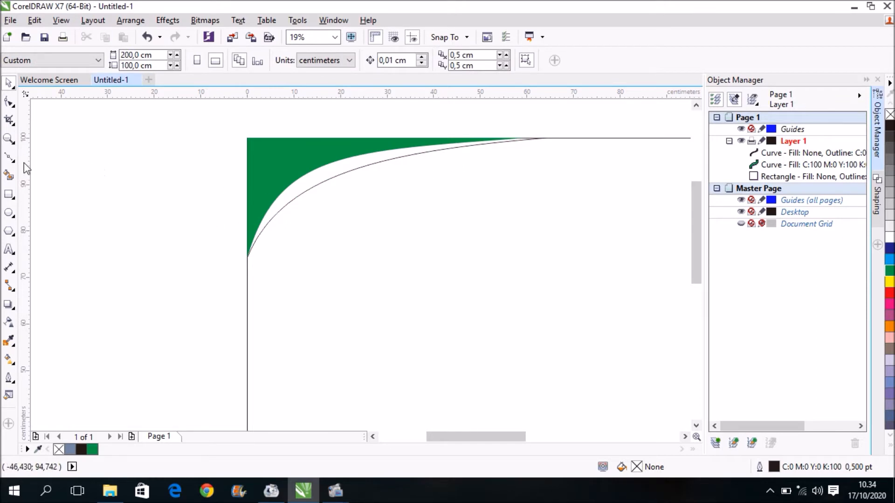
Fill the strip between the green shape and the curve with Smart Fill and recolour it C:40 M:0 Y:100 K:0
{"action": "left_click", "coordinate": [9, 175]}
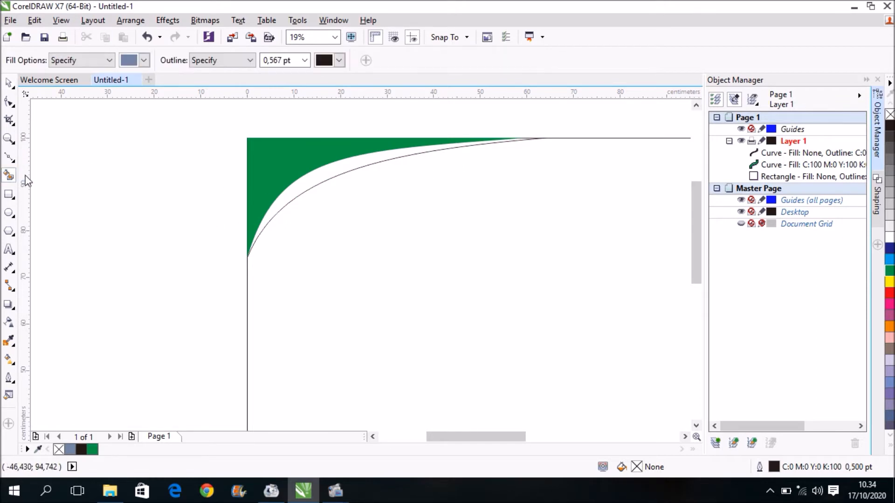
{"action": "left_click", "coordinate": [312, 175]}
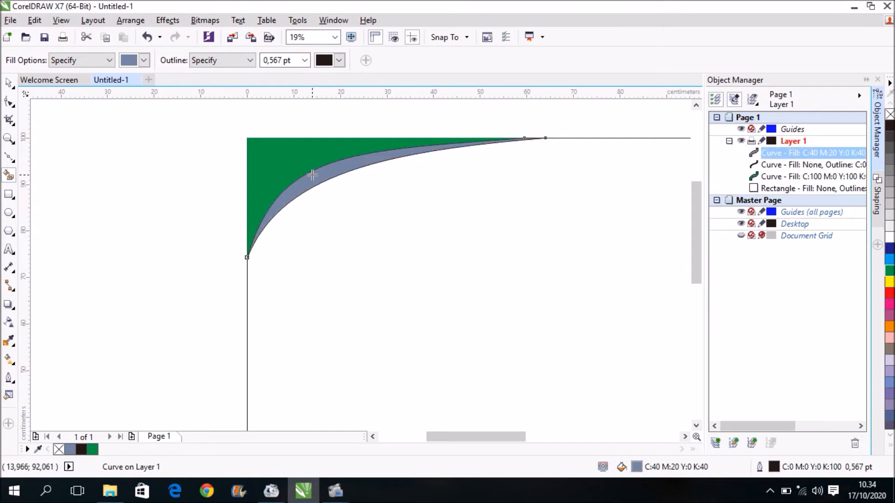
{"action": "left_click", "coordinate": [8, 85]}
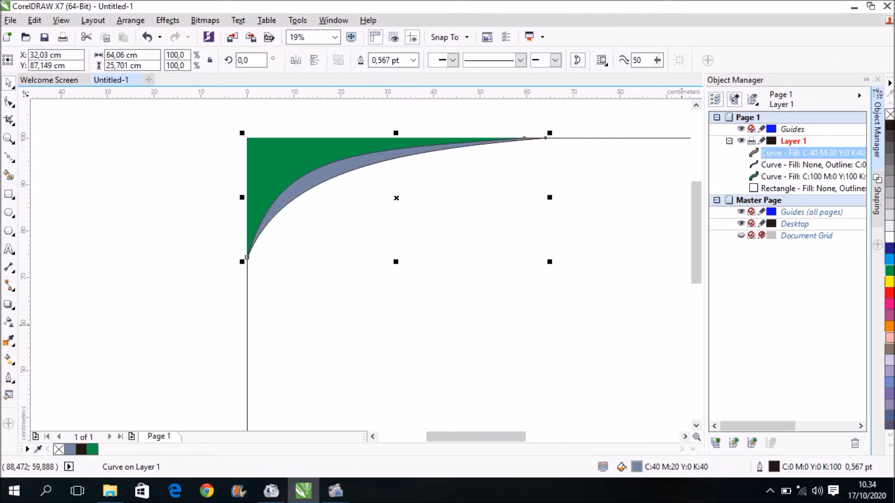
{"action": "left_click", "coordinate": [890, 445]}
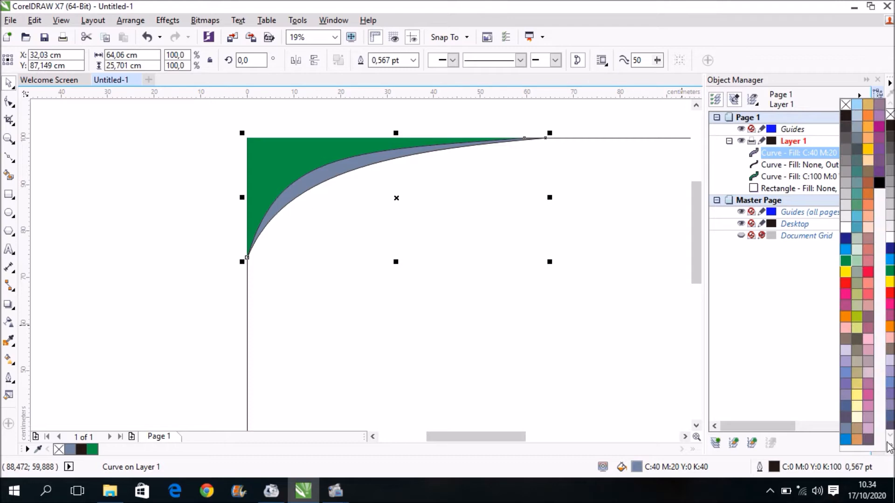
{"action": "left_click", "coordinate": [857, 317]}
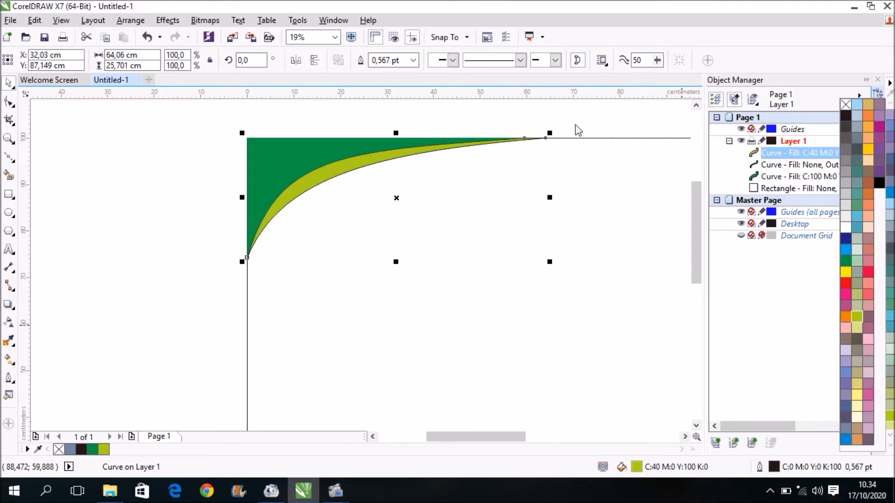
Delete the unfilled curve and remove the outline from the yellow-green strip
{"action": "left_click", "coordinate": [772, 165]}
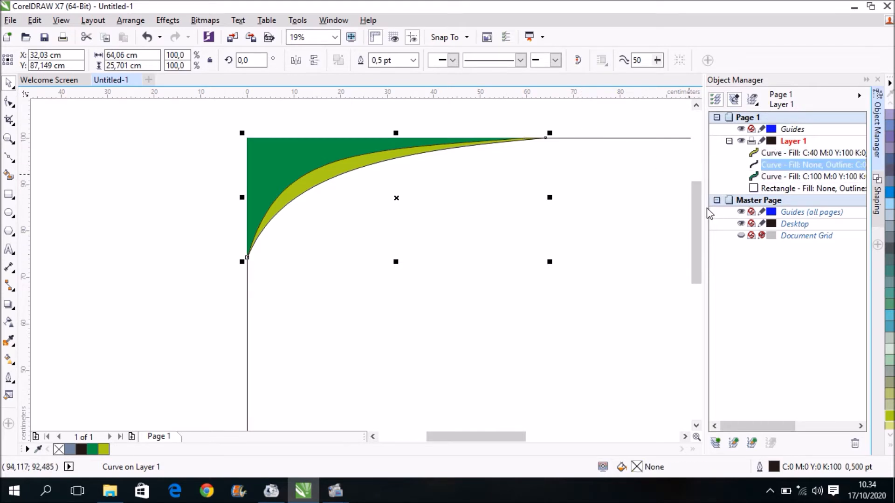
{"action": "key", "text": "Delete"}
{"action": "left_click", "coordinate": [348, 164]}
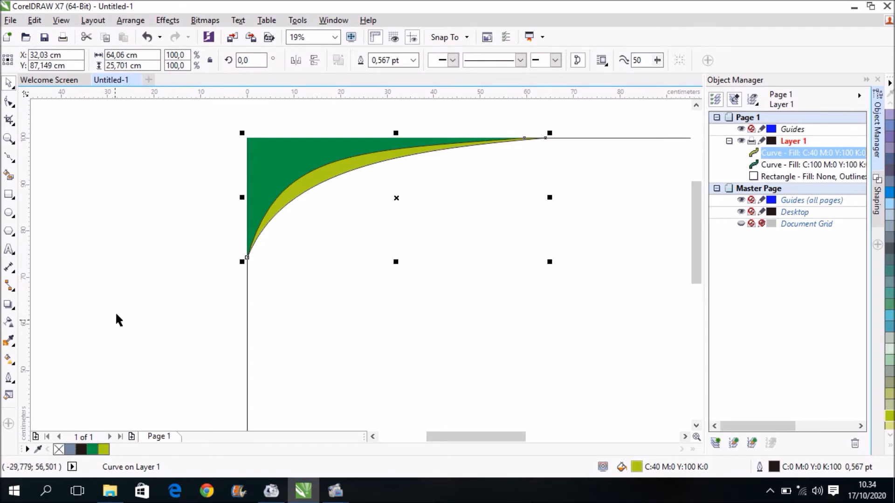
{"action": "right_click", "coordinate": [58, 450]}
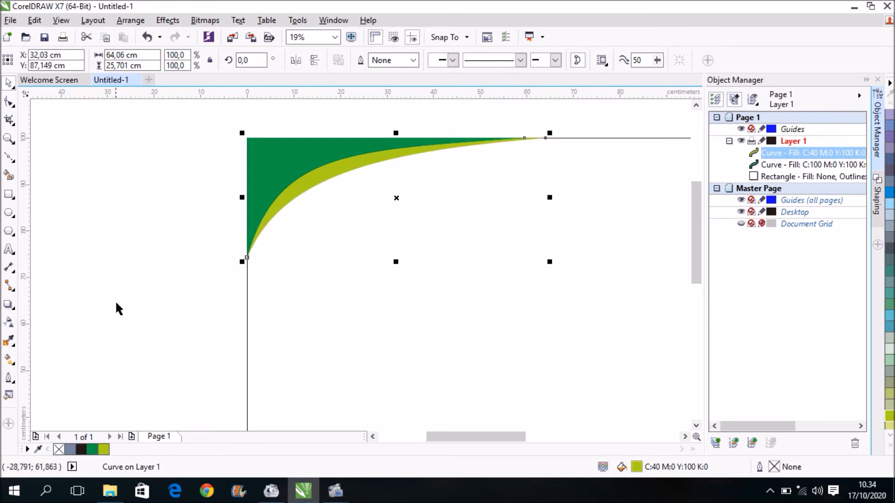
{"action": "left_click", "coordinate": [172, 250]}
Fill the page-sized rectangle with yellow (C:0 M:0 Y:100 K:0)
{"action": "scroll", "coordinate": [202, 225], "scroll_direction": "down", "scroll_amount": 2}
{"action": "scroll", "coordinate": [206, 229], "scroll_direction": "down", "scroll_amount": 2}
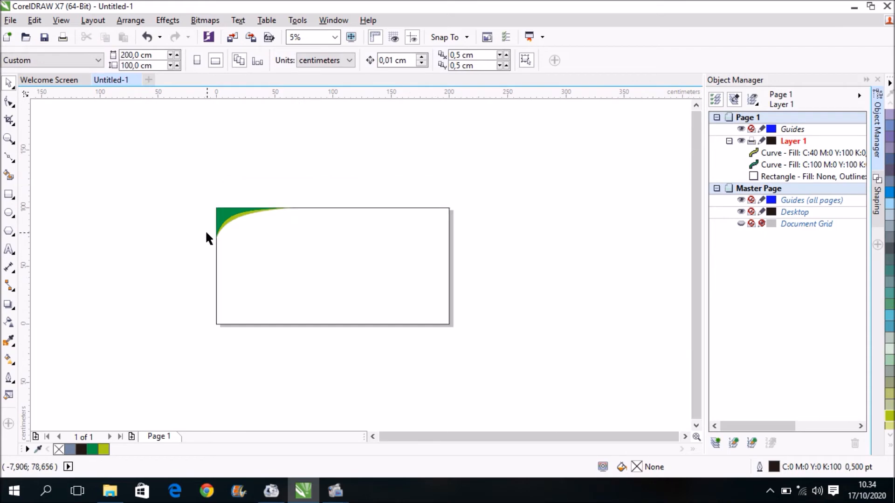
{"action": "scroll", "coordinate": [201, 204], "scroll_direction": "up", "scroll_amount": 2}
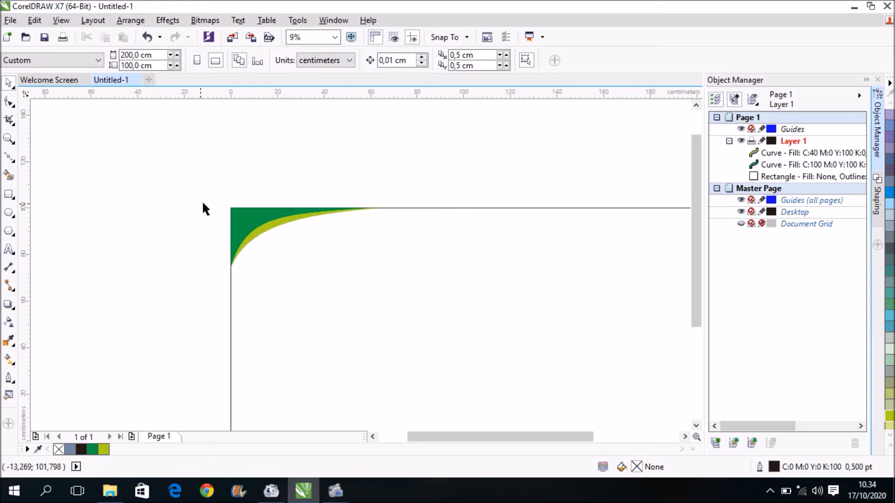
{"action": "scroll", "coordinate": [288, 193], "scroll_direction": "down", "scroll_amount": 1}
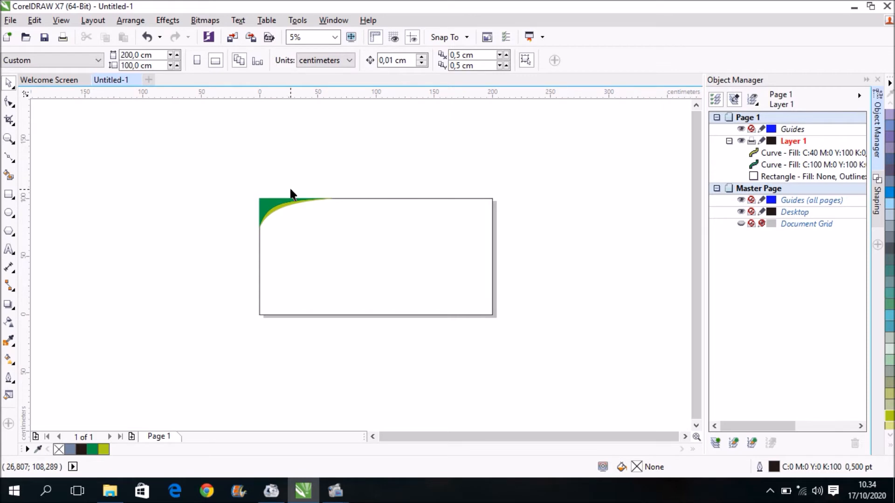
{"action": "left_click", "coordinate": [390, 250]}
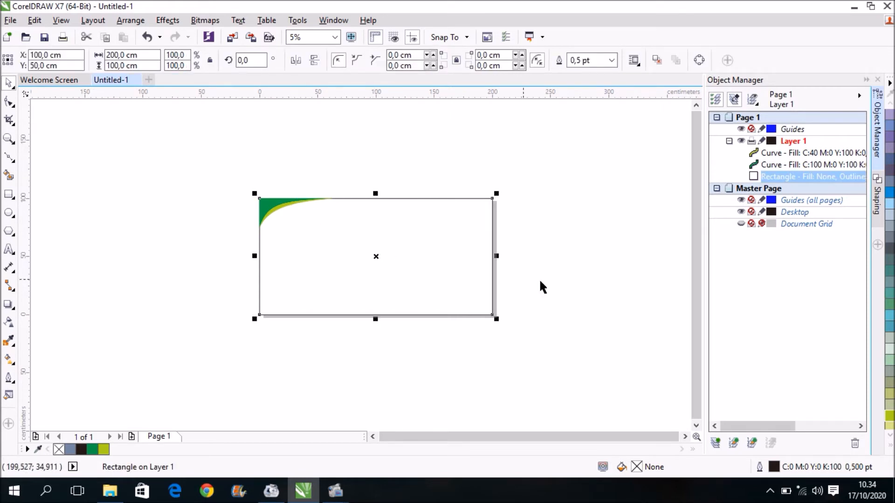
{"action": "left_click", "coordinate": [891, 446]}
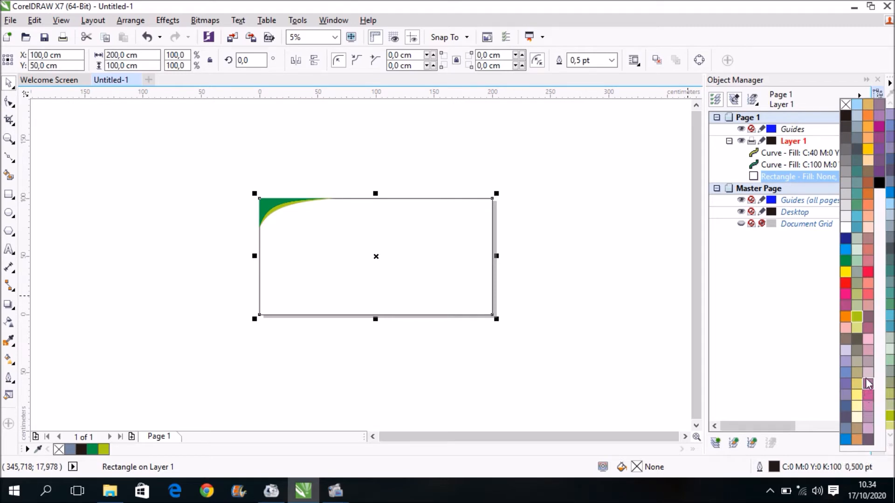
{"action": "left_click", "coordinate": [846, 272]}
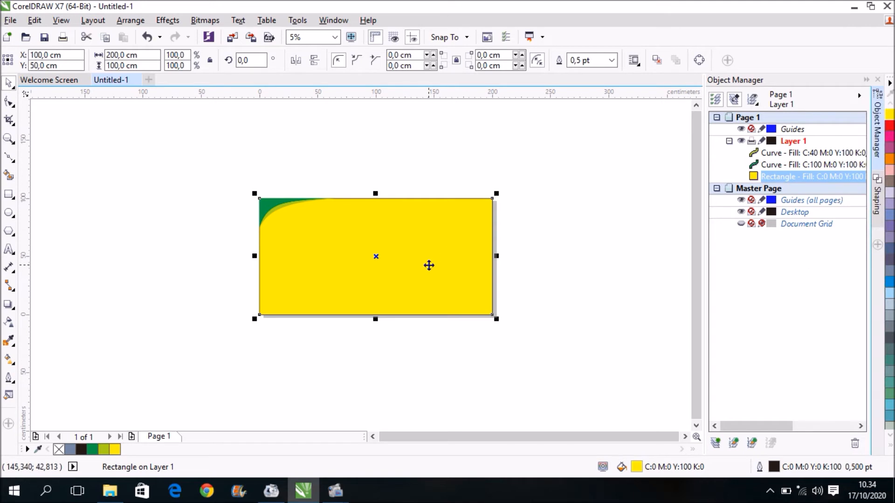
{"action": "left_click", "coordinate": [296, 168]}
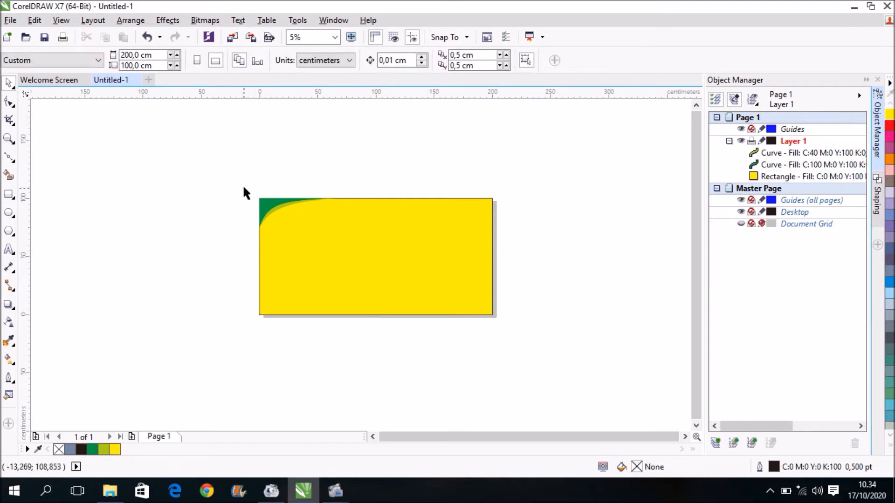
Select the green corner shape and the yellow-green strip and group them
{"action": "scroll", "coordinate": [304, 210], "scroll_direction": "up", "scroll_amount": 2}
{"action": "scroll", "coordinate": [250, 205], "scroll_direction": "up", "scroll_amount": 2}
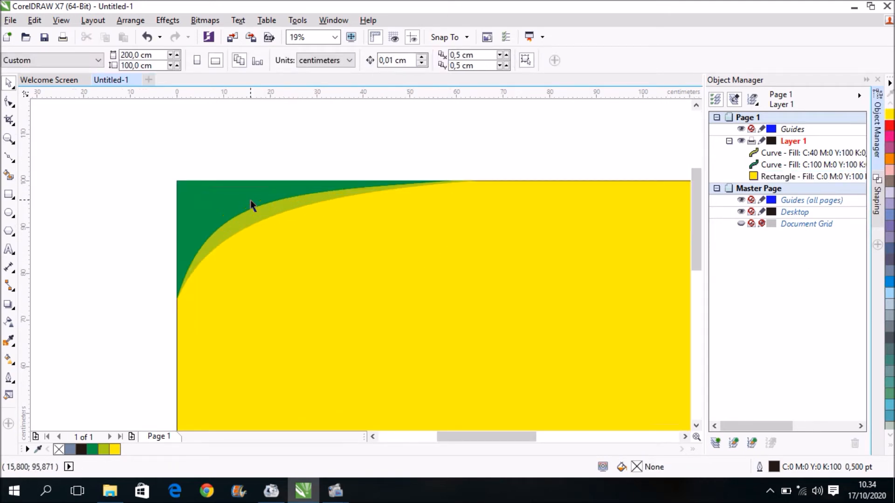
{"action": "scroll", "coordinate": [264, 196], "scroll_direction": "down", "scroll_amount": 2}
{"action": "left_click_drag", "start_coordinate": [176, 160], "coordinate": [396, 264]}
{"action": "scroll", "coordinate": [292, 206], "scroll_direction": "down", "scroll_amount": 2}
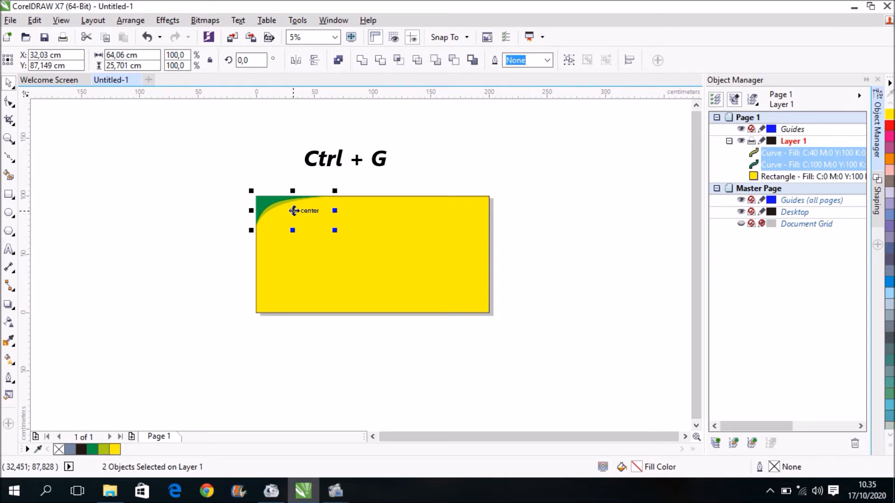
{"action": "key", "text": "ctrl+g"}
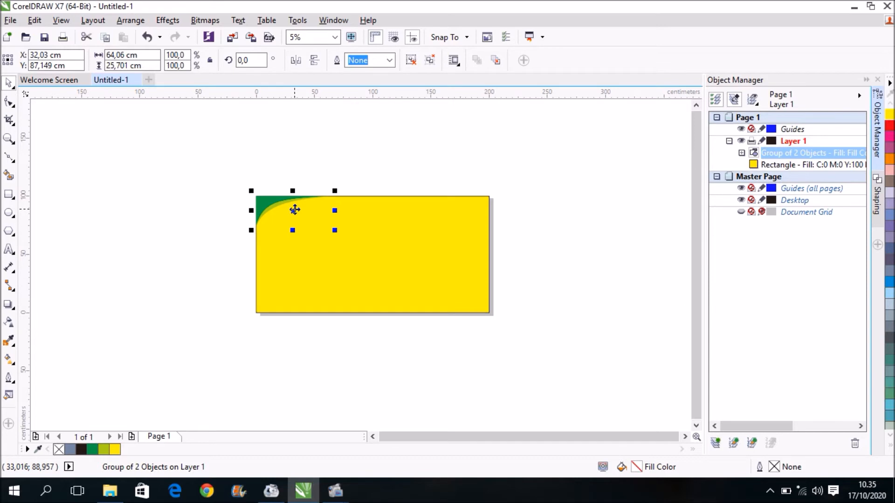
Place a copy of the corner group in the page's lower-right corner, mirrored horizontally and vertically
{"action": "key", "text": "ctrl+d"}
{"action": "left_click_drag", "start_coordinate": [294, 209], "coordinate": [470, 303]}
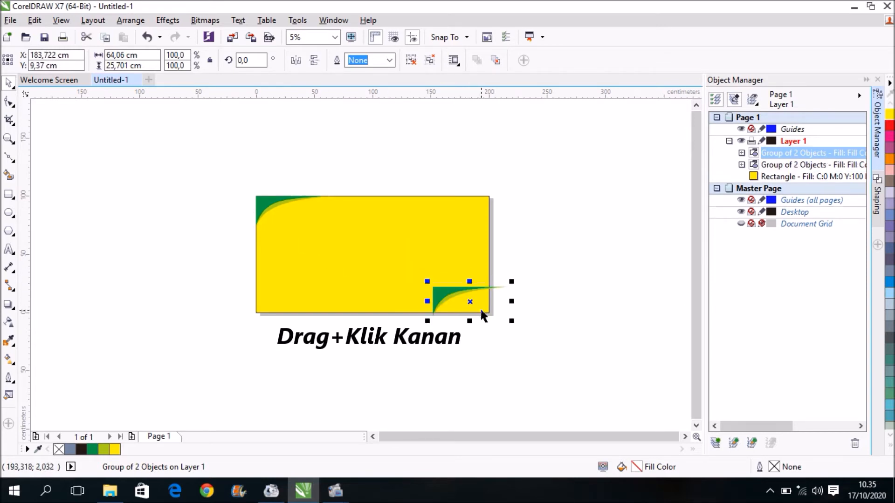
{"action": "left_click", "coordinate": [297, 63]}
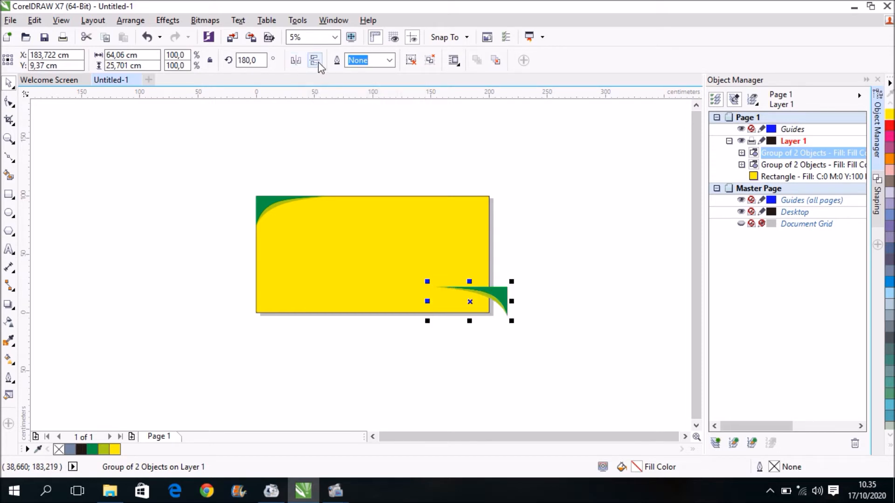
{"action": "left_click", "coordinate": [314, 60]}
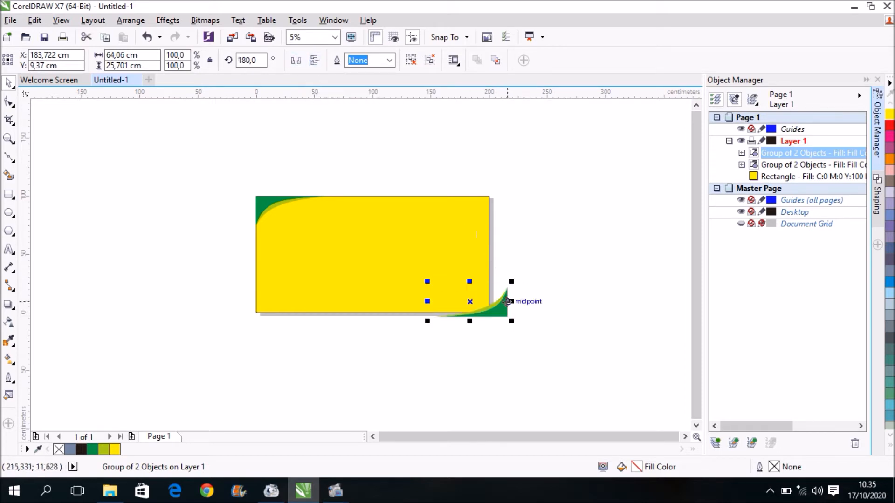
{"action": "left_click_drag", "start_coordinate": [493, 304], "coordinate": [472, 298]}
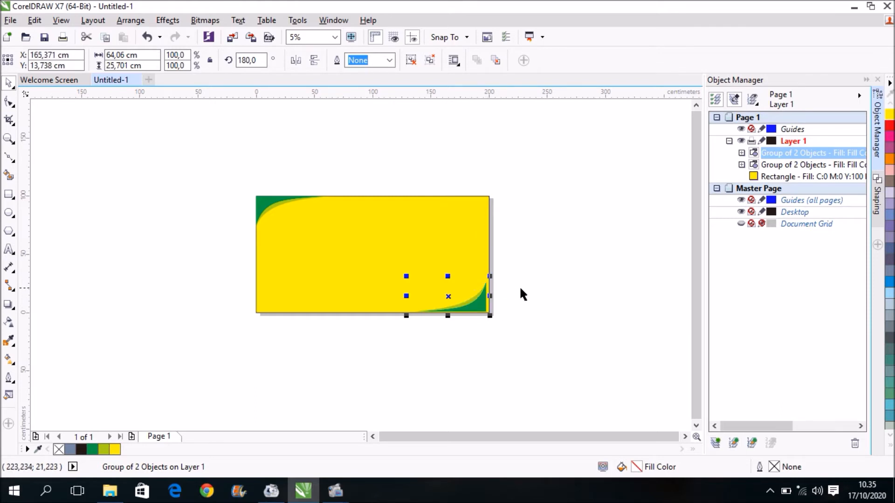
Align the mirrored corner group to the right and bottom edges of the yellow rectangle, then deselect both
{"action": "scroll", "coordinate": [487, 304], "scroll_direction": "up", "scroll_amount": 3}
{"action": "scroll", "coordinate": [414, 164], "scroll_direction": "down", "scroll_amount": 2}
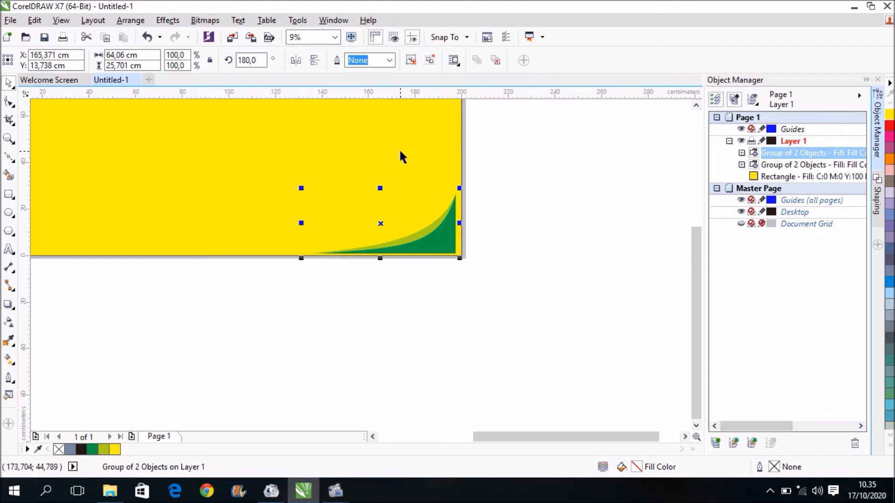
{"action": "left_click", "coordinate": [368, 140], "text": "shift"}
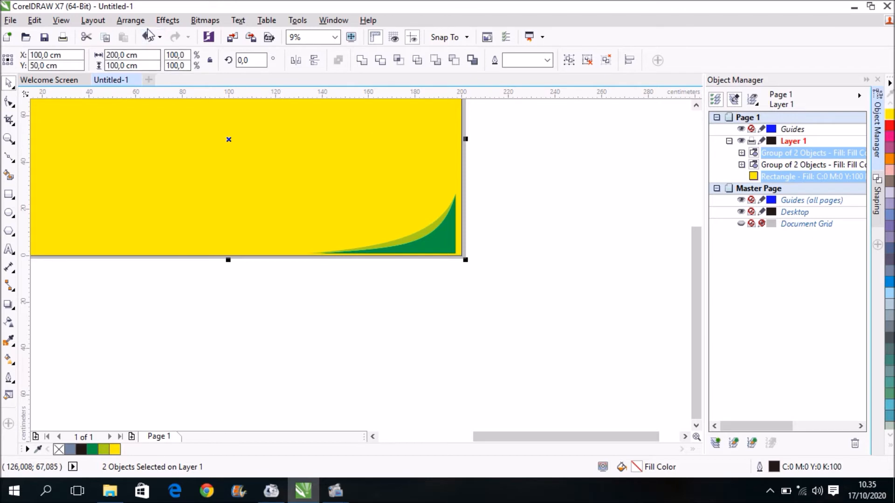
{"action": "left_click", "coordinate": [131, 20]}
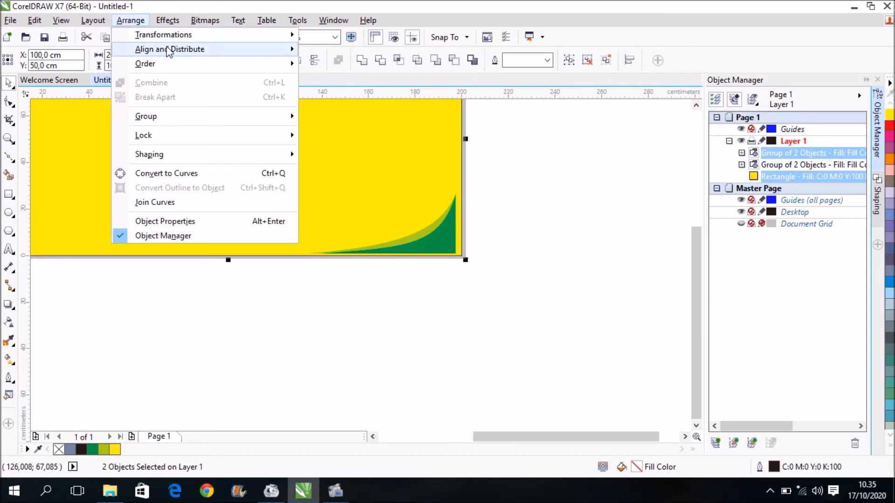
{"action": "mouse_move", "coordinate": [171, 51]}
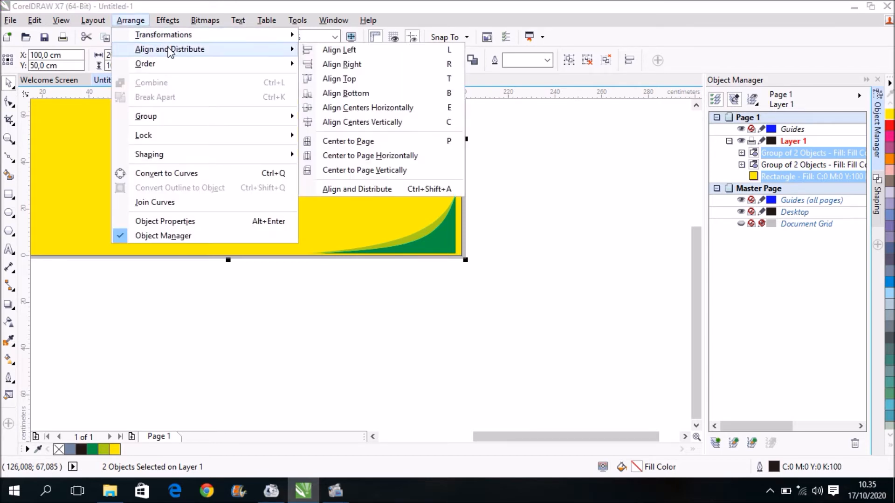
{"action": "left_click", "coordinate": [409, 64]}
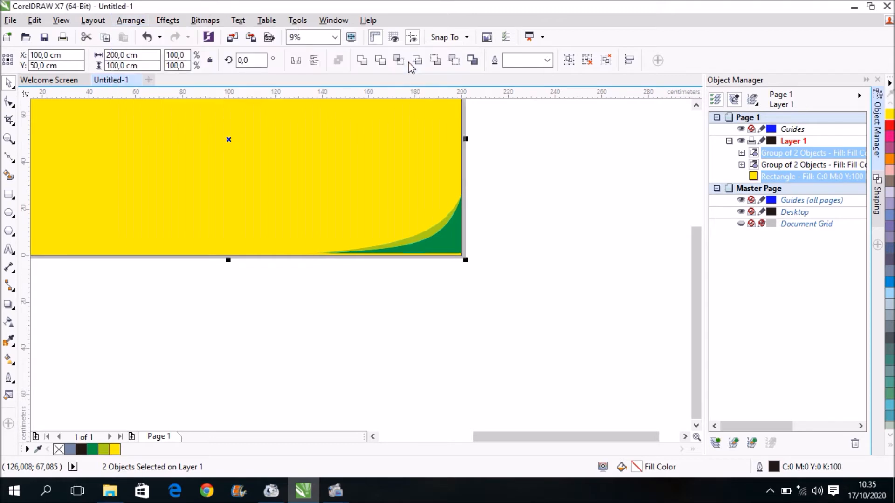
{"action": "left_click", "coordinate": [131, 22]}
{"action": "mouse_move", "coordinate": [153, 51]}
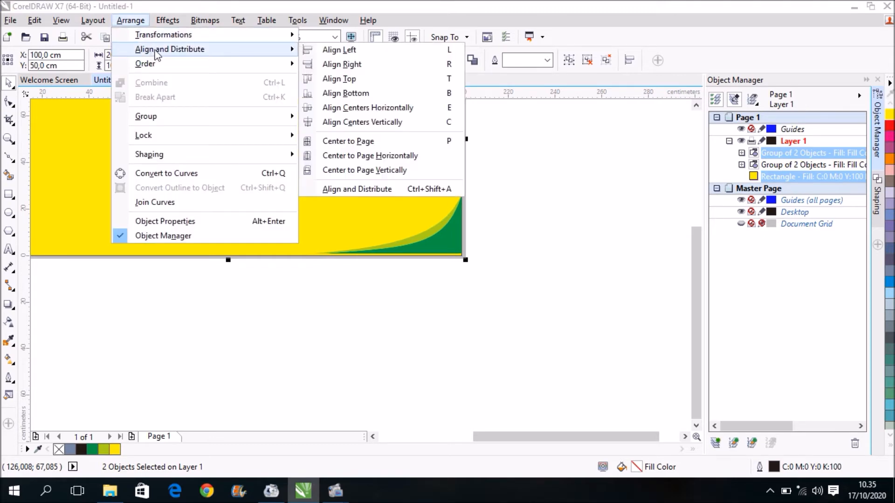
{"action": "left_click", "coordinate": [412, 94]}
{"action": "left_click", "coordinate": [528, 206]}
{"action": "scroll", "coordinate": [528, 203], "scroll_direction": "down", "scroll_amount": 4}
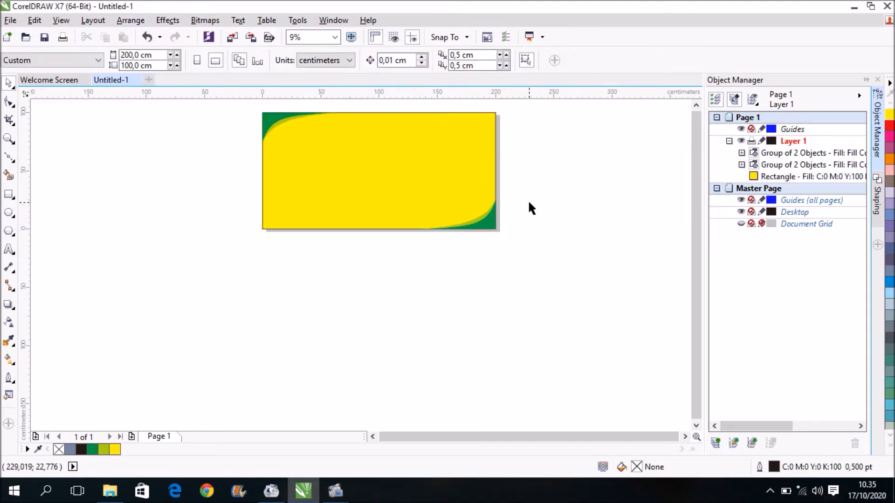
Add the artistic text "SATE AYAM" in Arial at 100 pt in the upper part of the banner
{"action": "scroll", "coordinate": [466, 180], "scroll_direction": "up", "scroll_amount": 2}
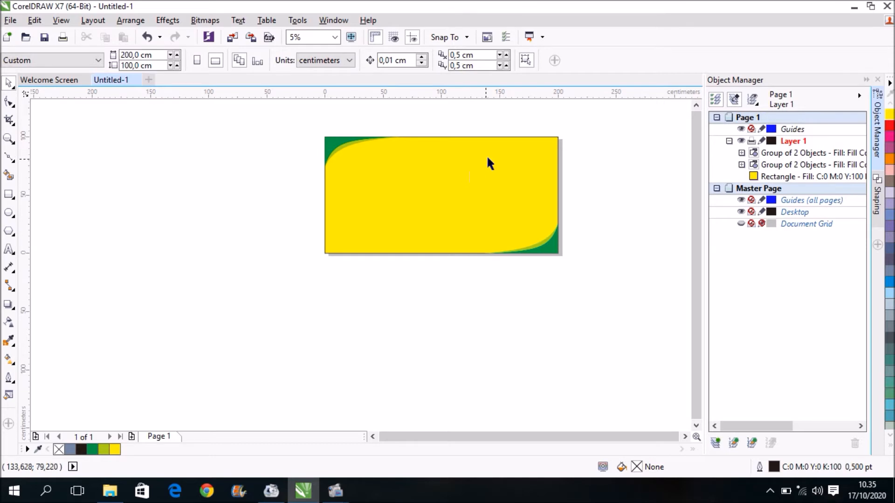
{"action": "scroll", "coordinate": [531, 155], "scroll_direction": "up", "scroll_amount": 2}
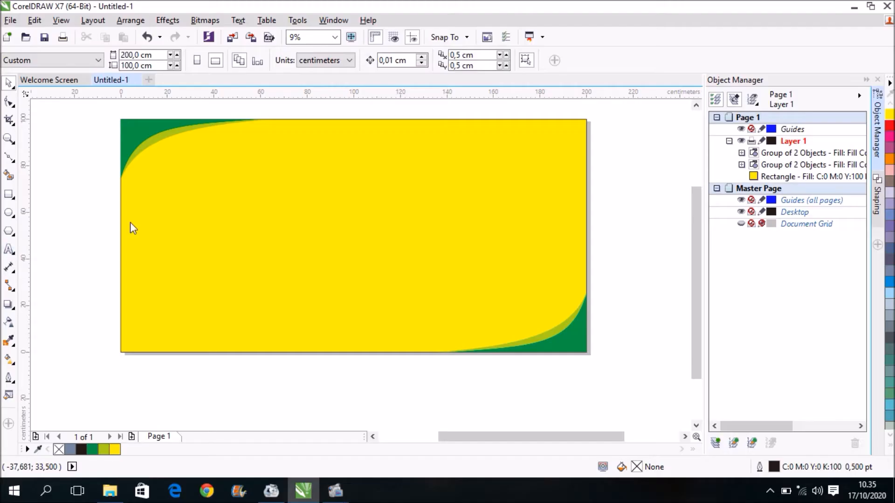
{"action": "key", "text": "F8"}
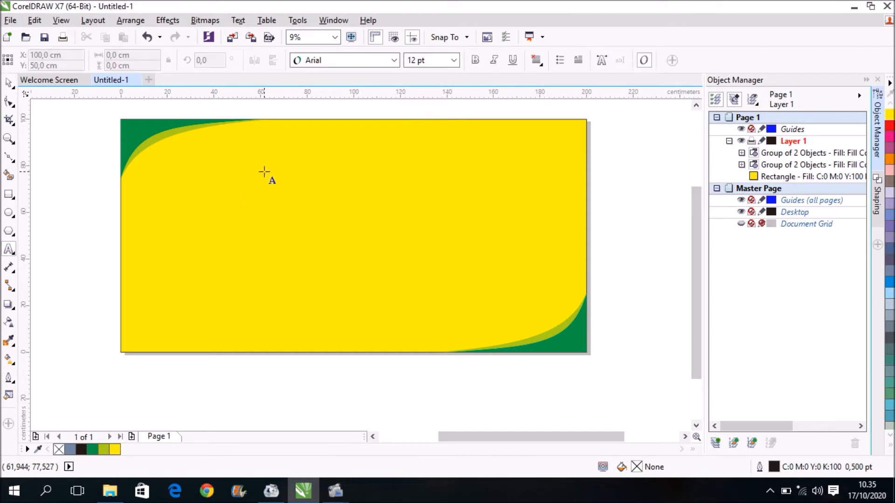
{"action": "left_click", "coordinate": [227, 164]}
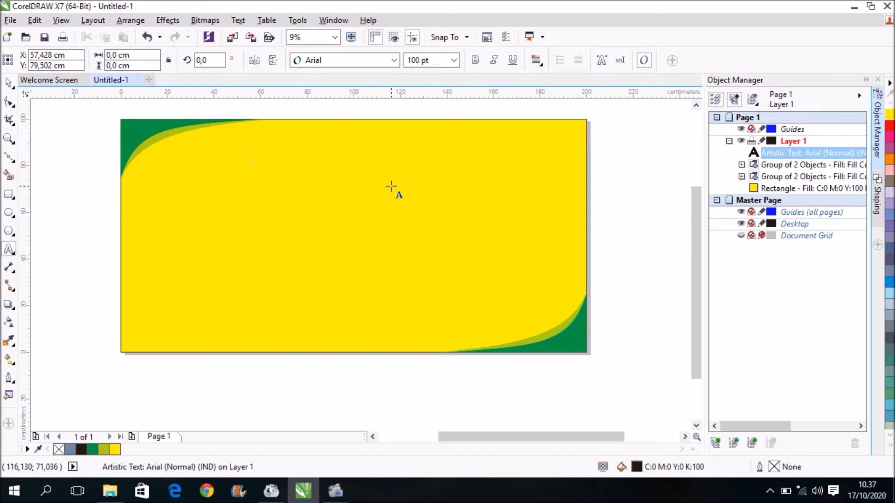
{"action": "type", "text": "AK"}
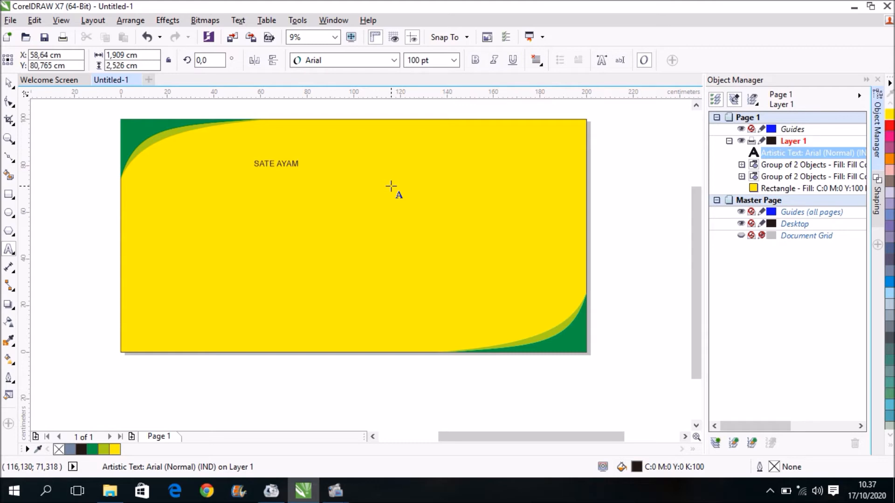
{"action": "key", "text": "ctrl+space"}
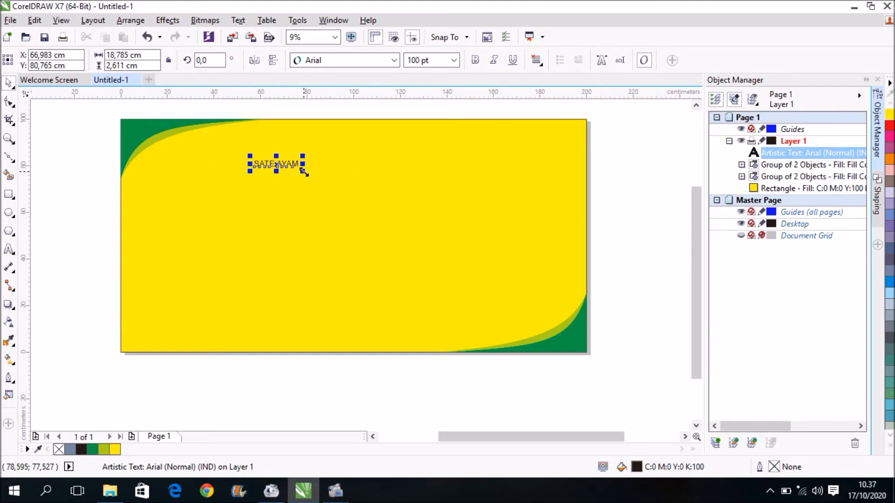
Enlarge the SATE AYAM text proportionally to about 496 pt and move it up near the banner's upper edge
{"action": "left_click_drag", "start_coordinate": [304, 172], "coordinate": [479, 249]}
{"action": "left_click_drag", "start_coordinate": [365, 175], "coordinate": [363, 154]}
{"action": "left_click", "coordinate": [9, 250]}
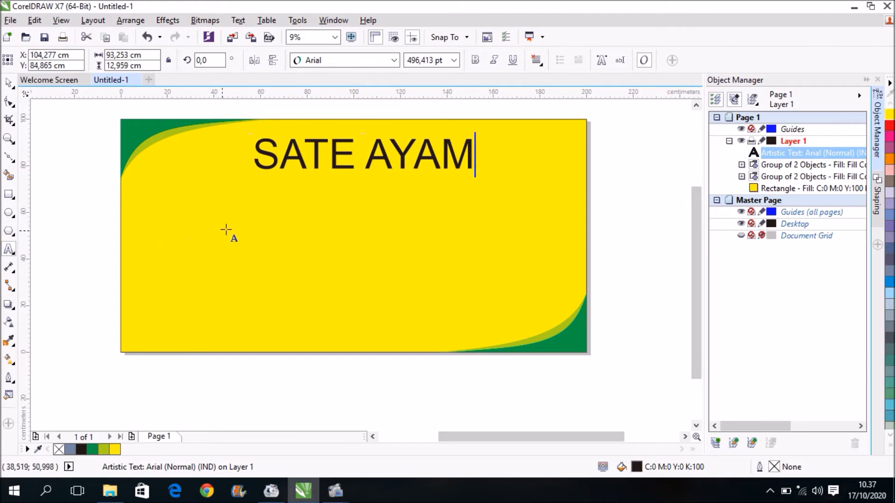
{"action": "left_click", "coordinate": [9, 83]}
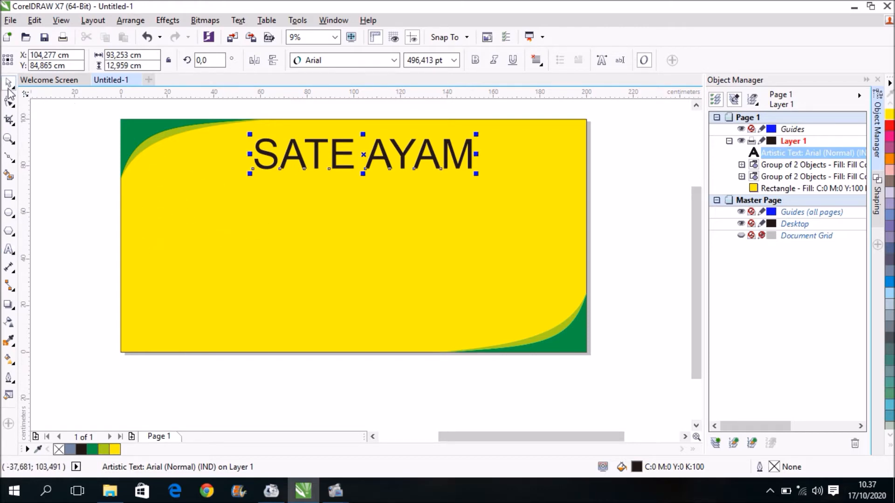
{"action": "left_click", "coordinate": [64, 168]}
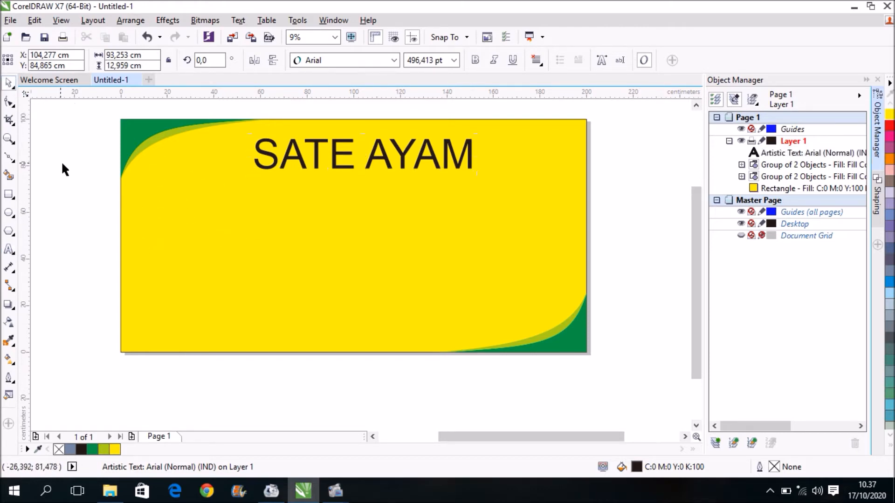
Add a second artistic text line, the stall name "CAK MALIK", in Arial at 100 pt below SATE AYAM
{"action": "left_click", "coordinate": [9, 249]}
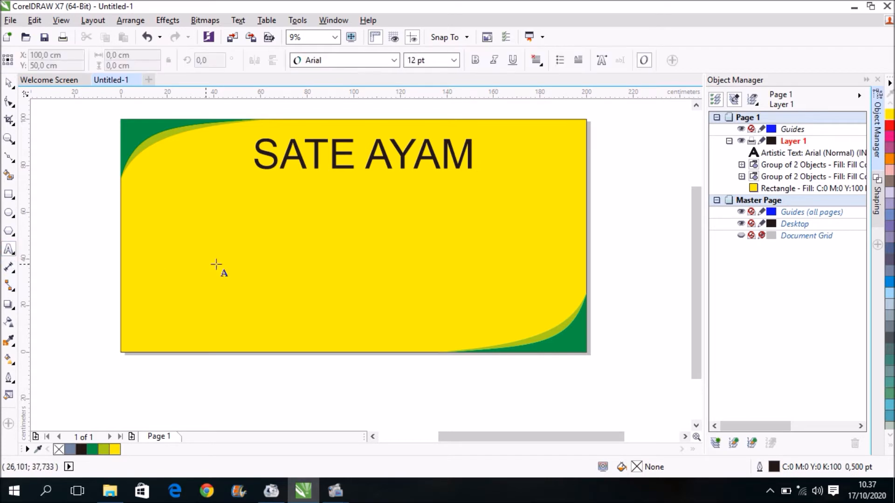
{"action": "left_click", "coordinate": [244, 207]}
{"action": "left_click", "coordinate": [453, 60]}
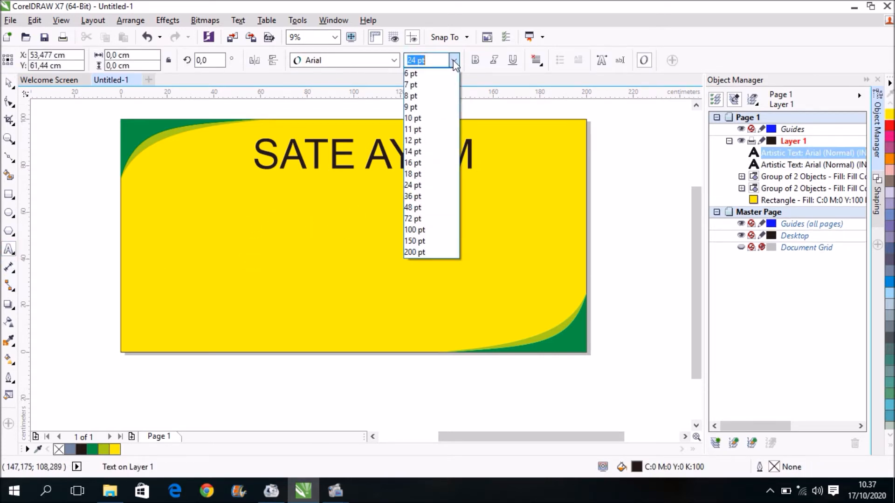
{"action": "left_click", "coordinate": [429, 230]}
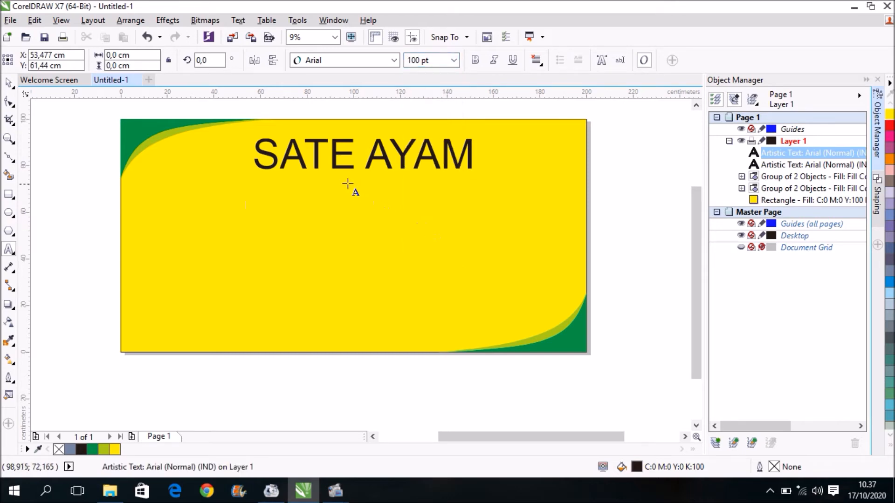
{"action": "type", "text": "CAK"}
{"action": "type", "text": "MALIK"}
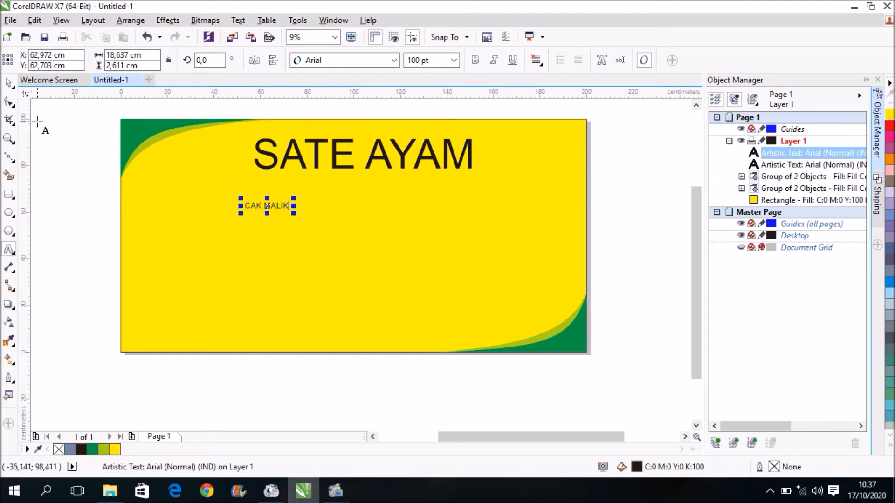
Enlarge CAK MALIK to about 646 pt and shift it left to the banner's centre, with SATE AYAM moved down closer above it
{"action": "left_click", "coordinate": [9, 83]}
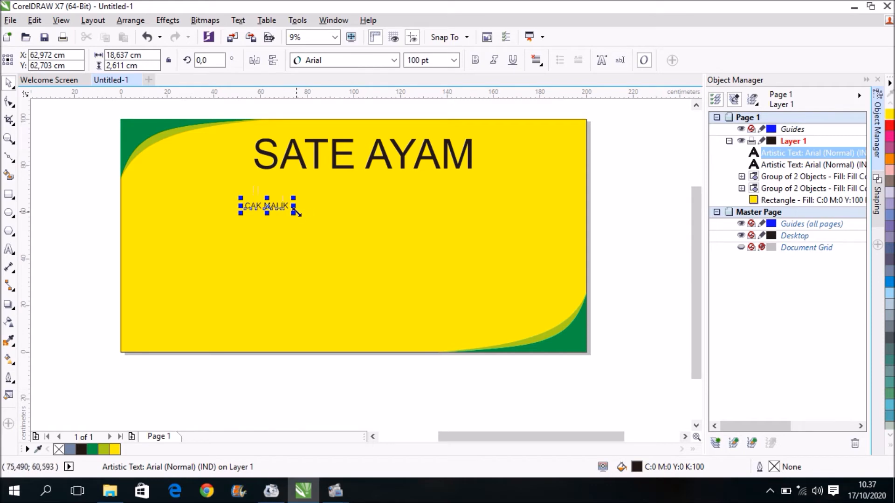
{"action": "left_click_drag", "start_coordinate": [293, 212], "coordinate": [527, 283]}
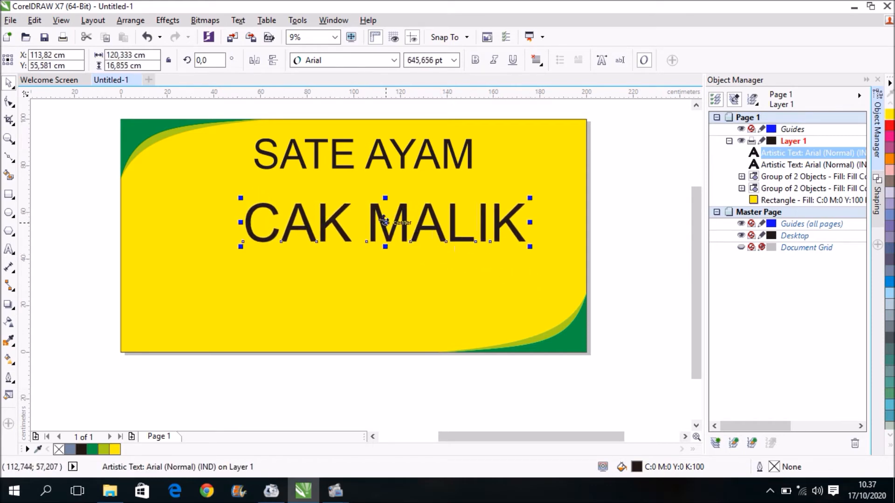
{"action": "left_click_drag", "start_coordinate": [385, 223], "coordinate": [354, 224]}
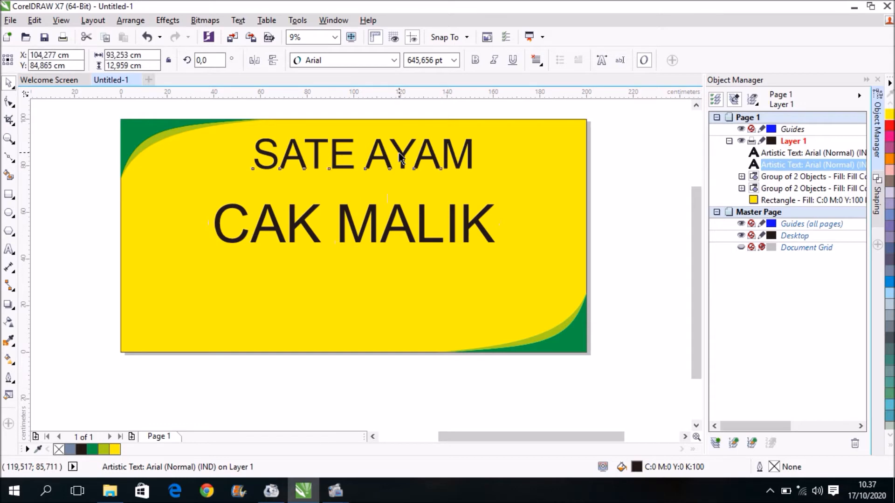
{"action": "left_click_drag", "start_coordinate": [400, 153], "coordinate": [396, 163]}
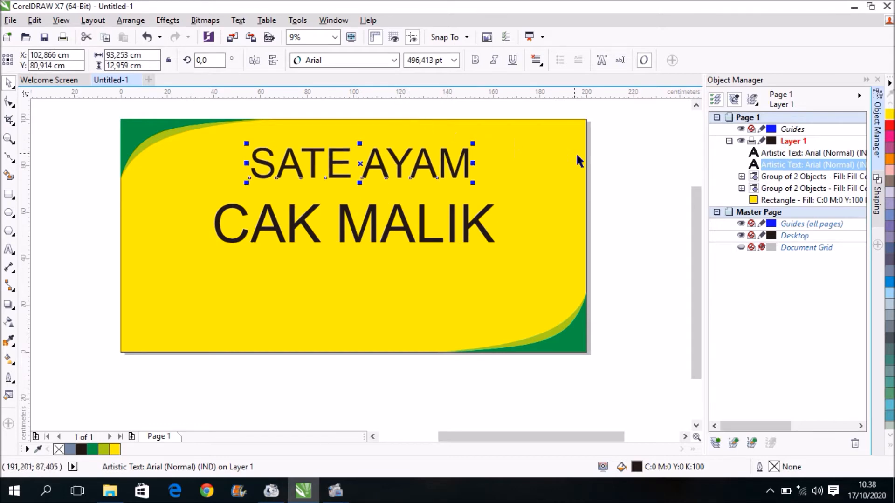
Change the font of the SATE AYAM text to Davida Bd BT in the text properties
{"action": "scroll", "coordinate": [608, 164], "scroll_direction": "right", "scroll_amount": 3}
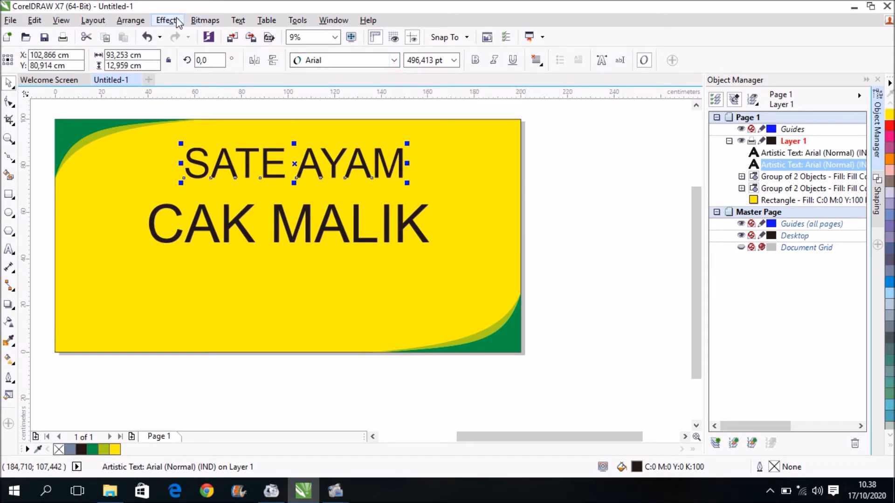
{"action": "left_click", "coordinate": [237, 21]}
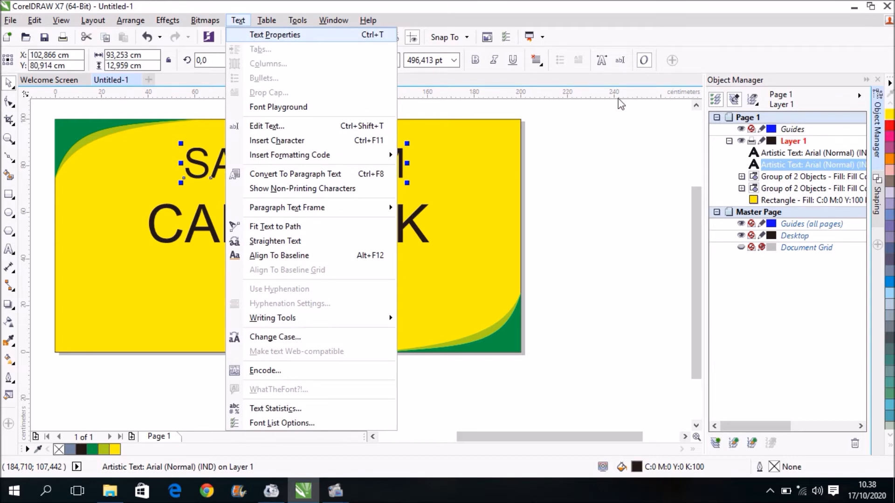
{"action": "left_click", "coordinate": [369, 35]}
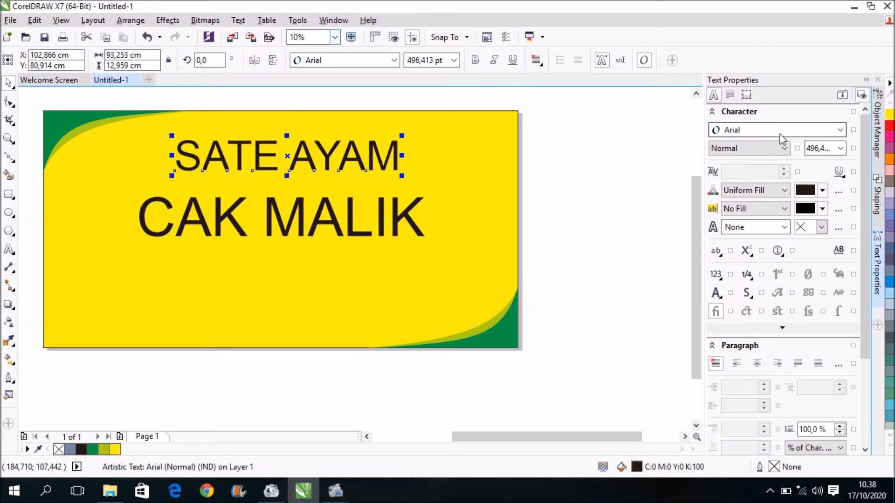
{"action": "left_click", "coordinate": [782, 131]}
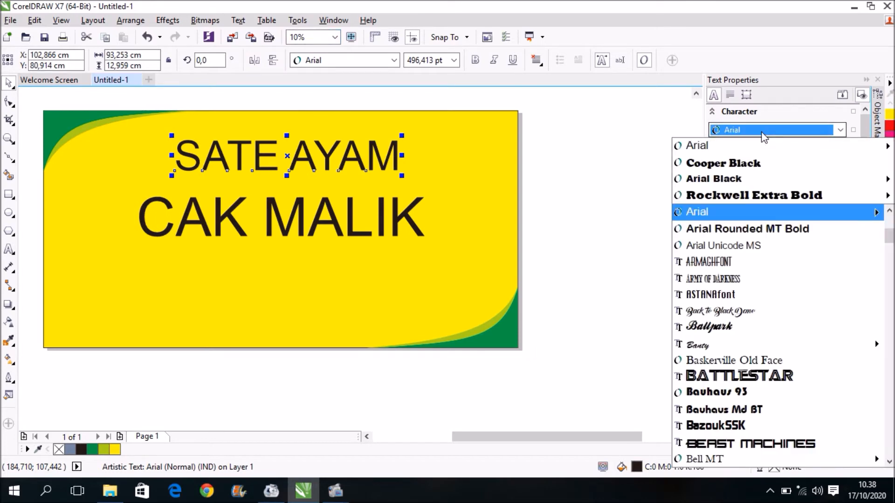
{"action": "scroll", "coordinate": [773, 248], "scroll_direction": "down", "scroll_amount": 5}
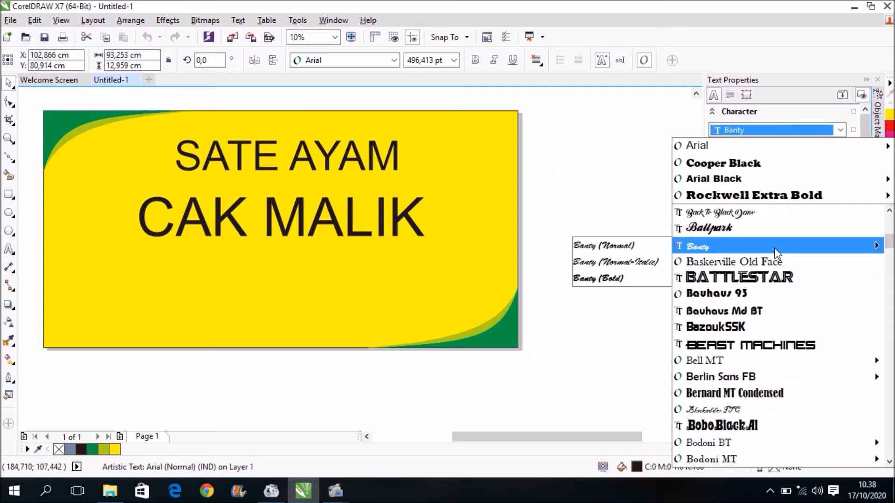
{"action": "scroll", "coordinate": [775, 254], "scroll_direction": "down", "scroll_amount": 4}
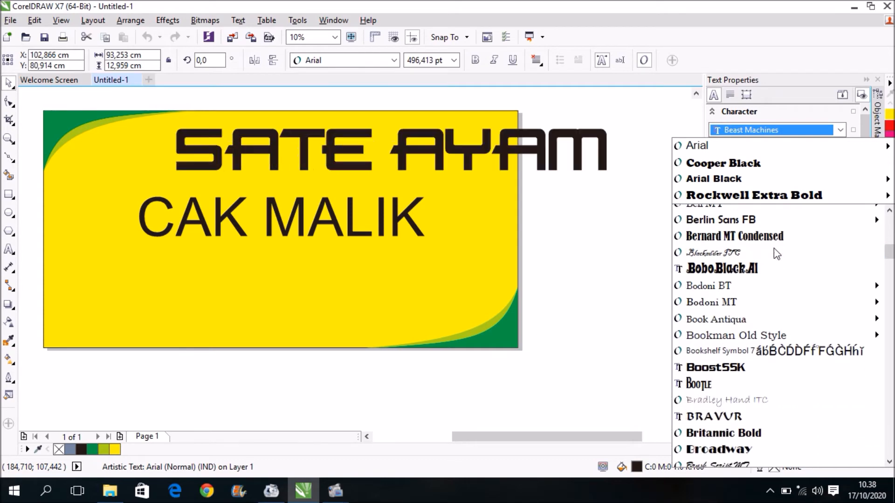
{"action": "scroll", "coordinate": [774, 248], "scroll_direction": "down", "scroll_amount": 5}
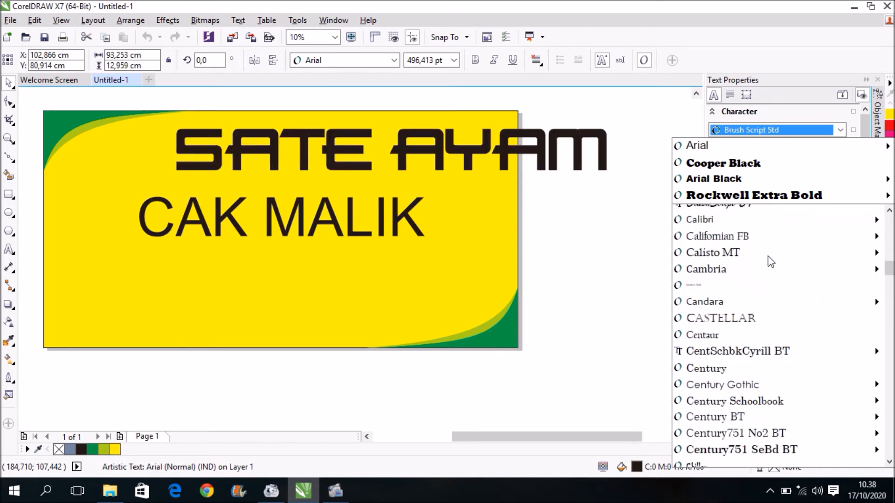
{"action": "scroll", "coordinate": [768, 261], "scroll_direction": "down", "scroll_amount": 5}
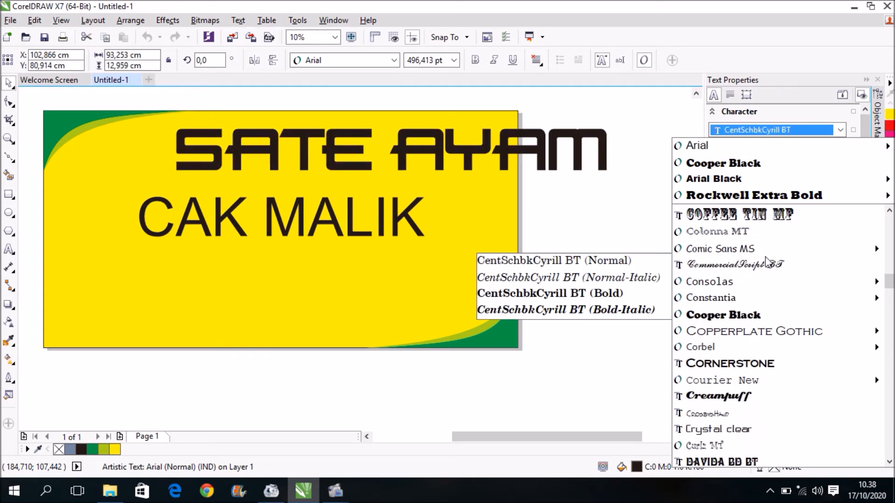
{"action": "scroll", "coordinate": [768, 262], "scroll_direction": "down", "scroll_amount": 1}
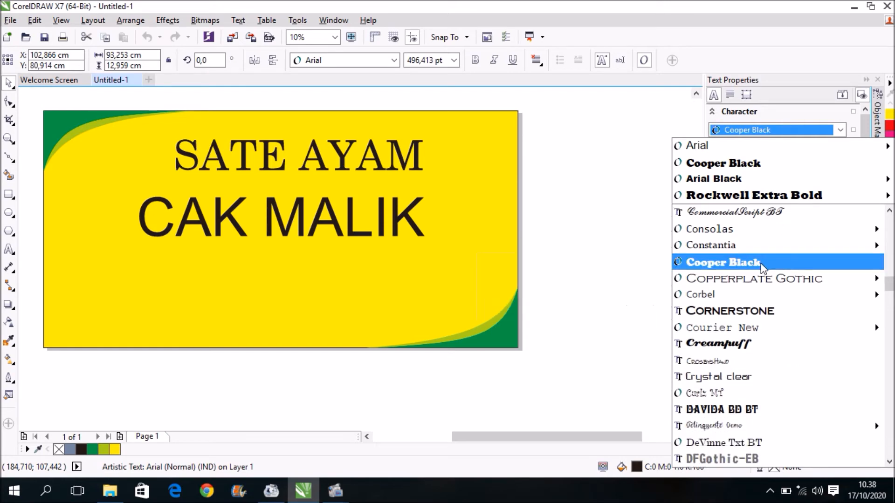
{"action": "scroll", "coordinate": [760, 266], "scroll_direction": "down", "scroll_amount": 3}
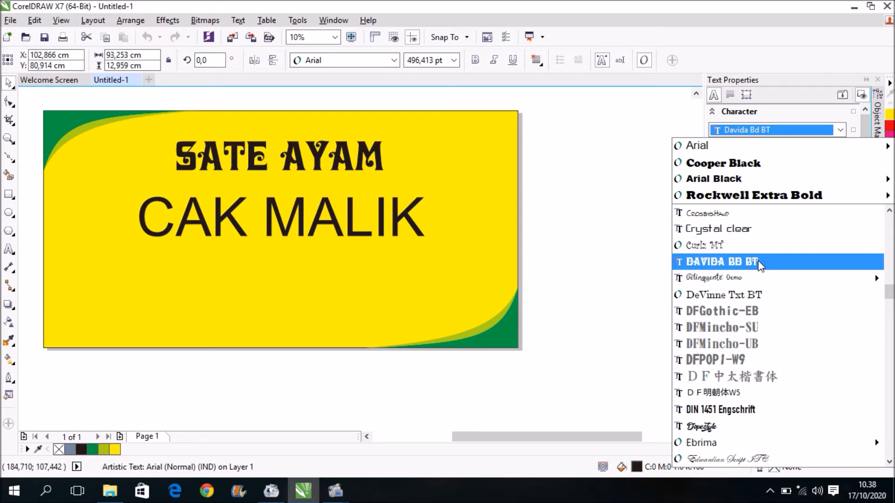
{"action": "left_click", "coordinate": [760, 263]}
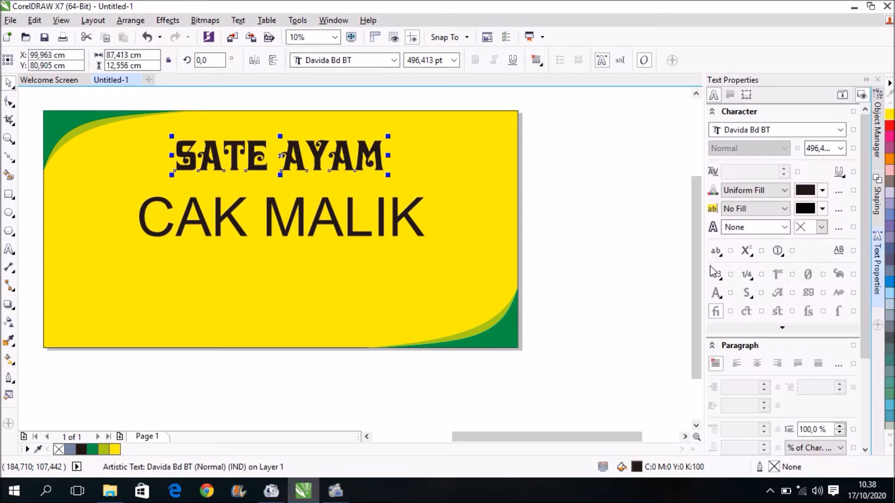
Change the font of the SATE AYAM text to Rockwell Extra Bold
{"action": "left_click", "coordinate": [746, 131]}
{"action": "scroll", "coordinate": [796, 304], "scroll_direction": "down", "scroll_amount": 4}
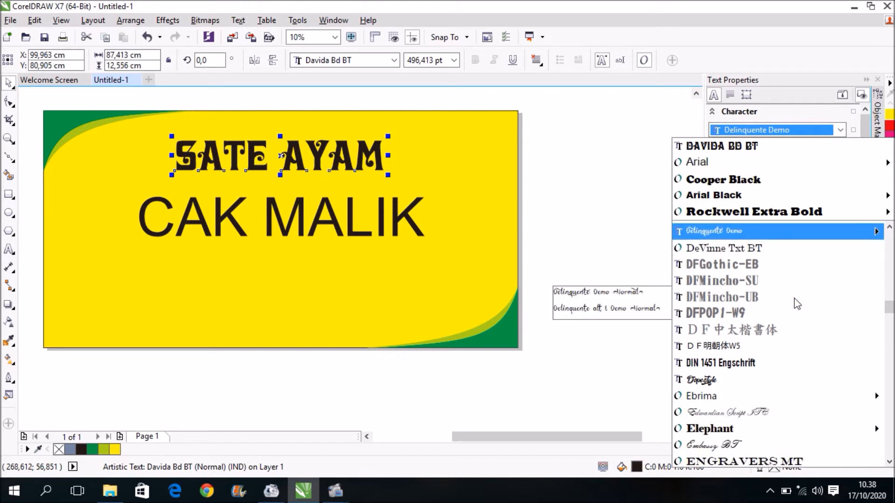
{"action": "scroll", "coordinate": [793, 298], "scroll_direction": "down", "scroll_amount": 1}
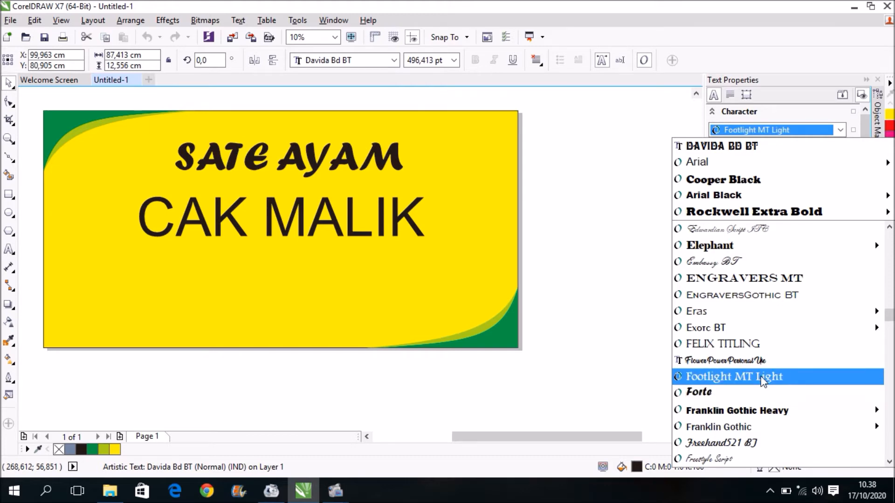
{"action": "scroll", "coordinate": [762, 381], "scroll_direction": "down", "scroll_amount": 2}
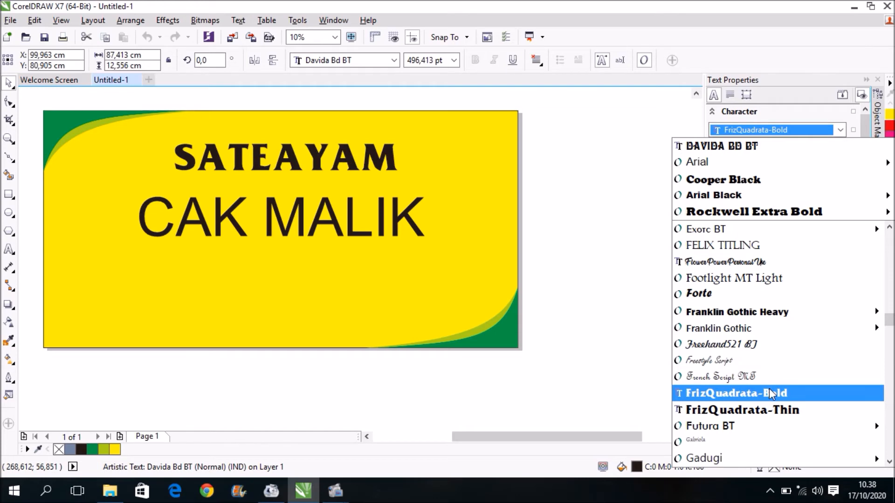
{"action": "scroll", "coordinate": [771, 394], "scroll_direction": "down", "scroll_amount": 5}
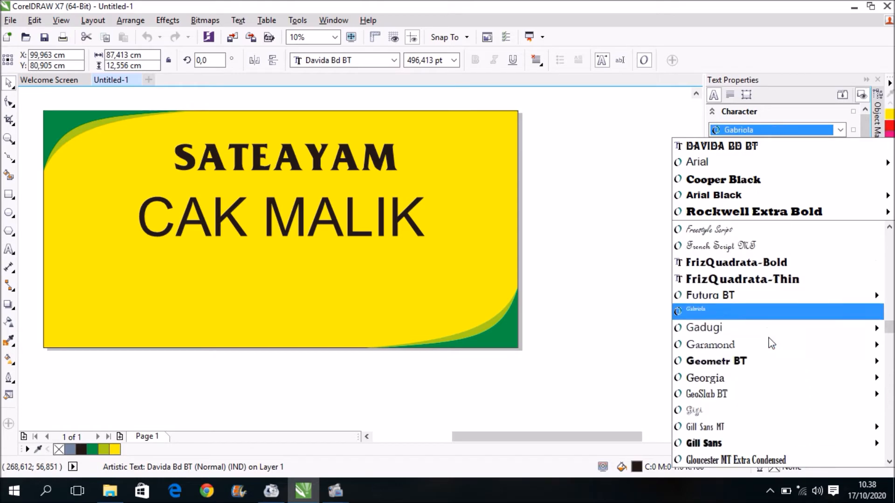
{"action": "scroll", "coordinate": [767, 326], "scroll_direction": "down", "scroll_amount": 5}
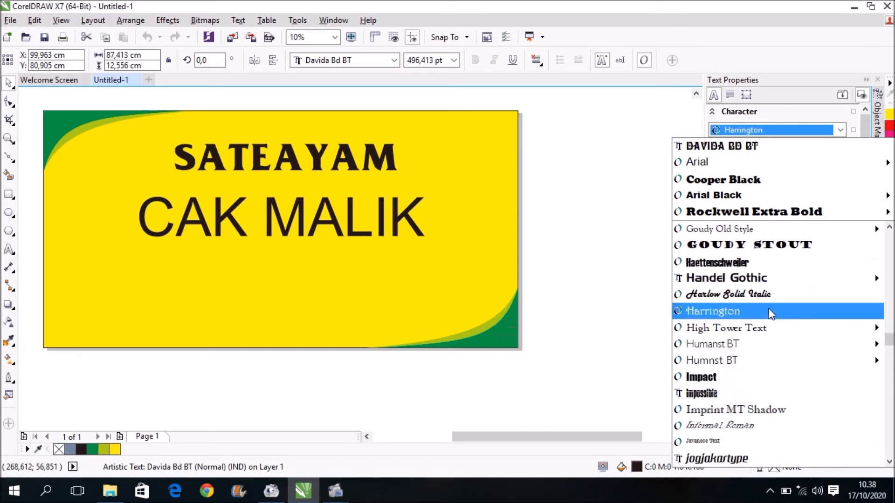
{"action": "scroll", "coordinate": [764, 326], "scroll_direction": "down", "scroll_amount": 5}
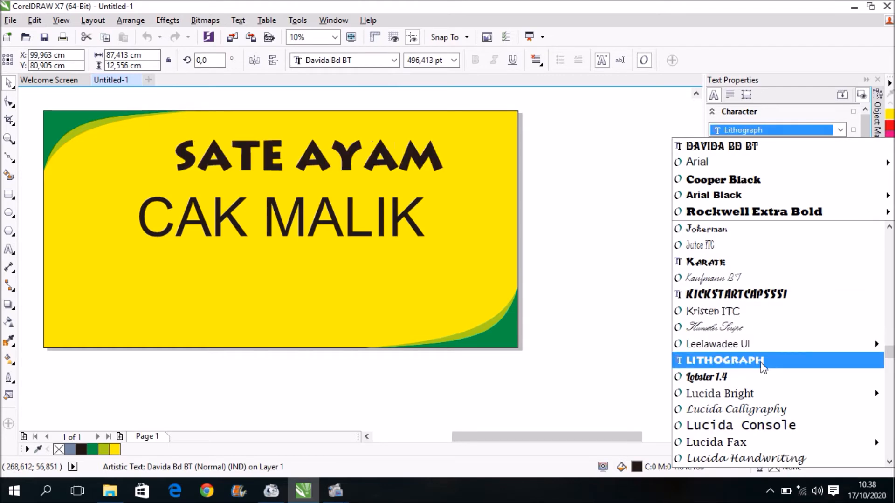
{"action": "scroll", "coordinate": [765, 345], "scroll_direction": "down", "scroll_amount": 7}
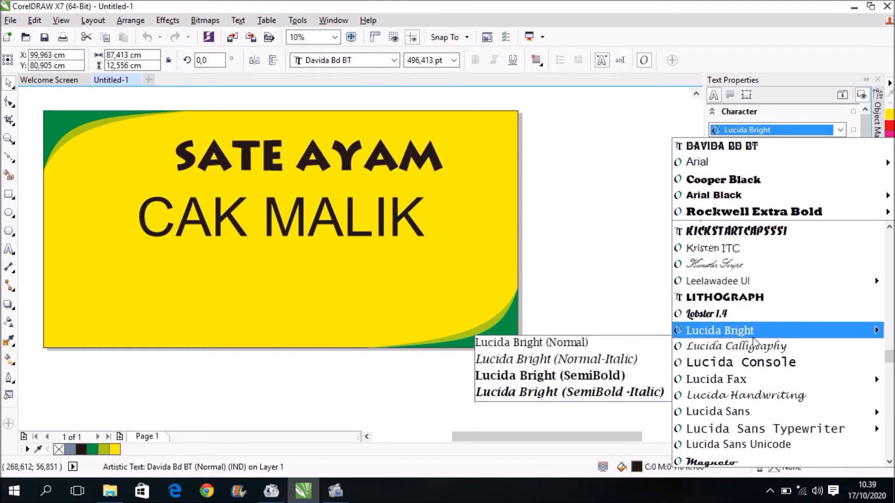
{"action": "scroll", "coordinate": [764, 315], "scroll_direction": "down", "scroll_amount": 6}
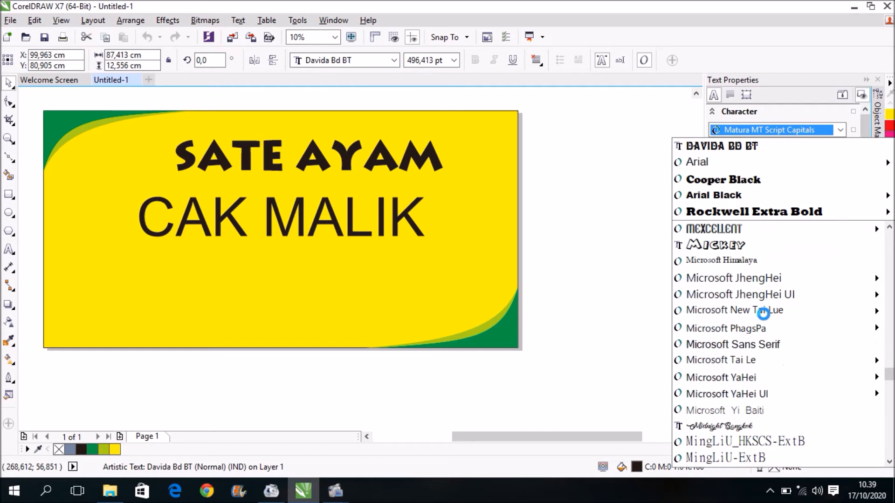
{"action": "scroll", "coordinate": [764, 320], "scroll_direction": "down", "scroll_amount": 4}
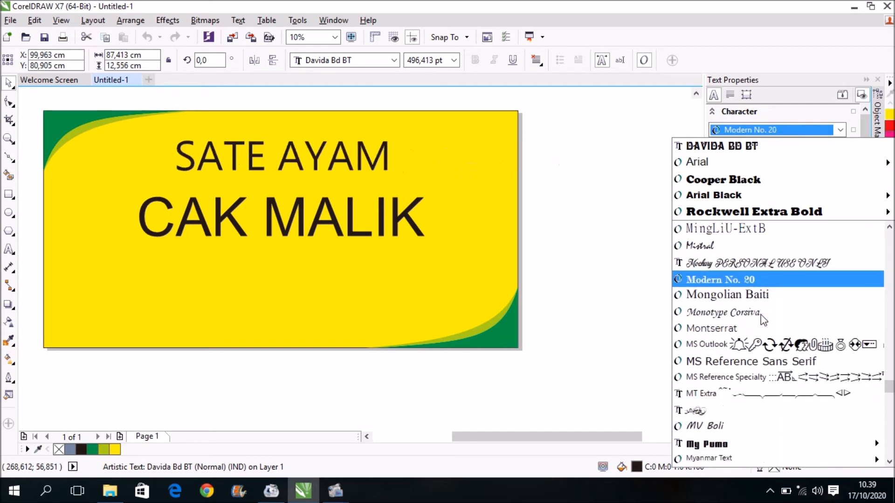
{"action": "scroll", "coordinate": [759, 324], "scroll_direction": "down", "scroll_amount": 7}
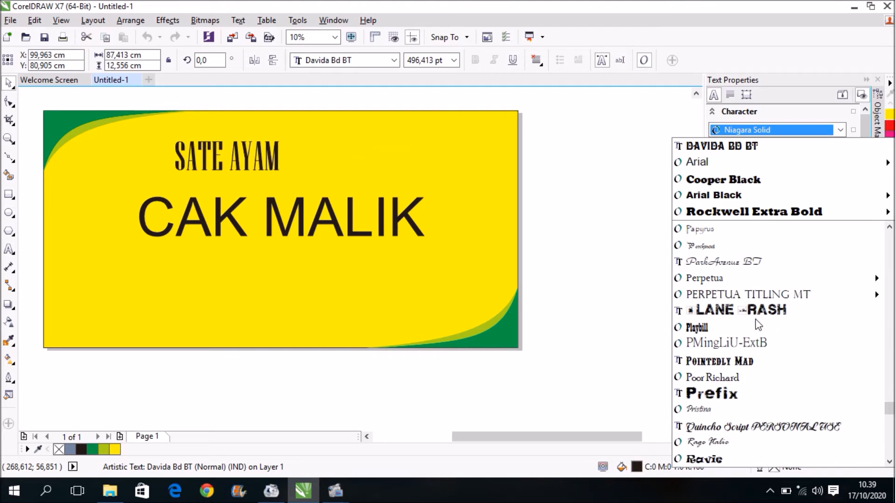
{"action": "scroll", "coordinate": [758, 325], "scroll_direction": "down", "scroll_amount": 1}
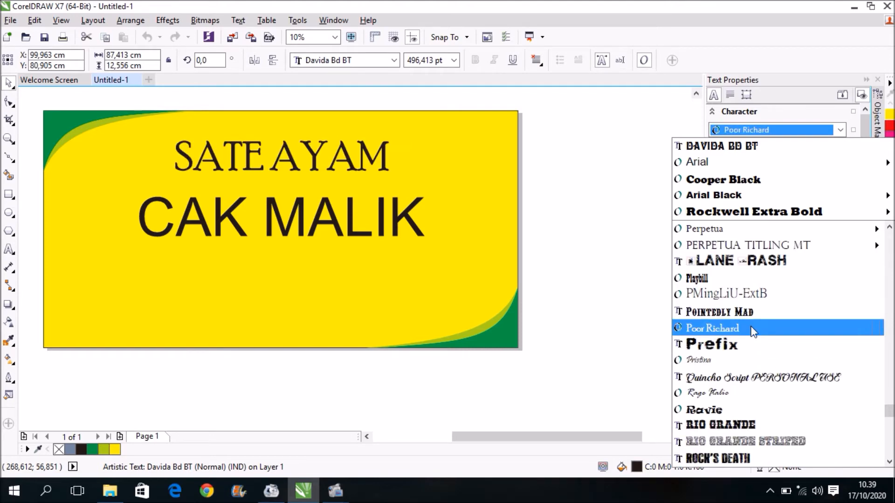
{"action": "scroll", "coordinate": [752, 330], "scroll_direction": "down", "scroll_amount": 3}
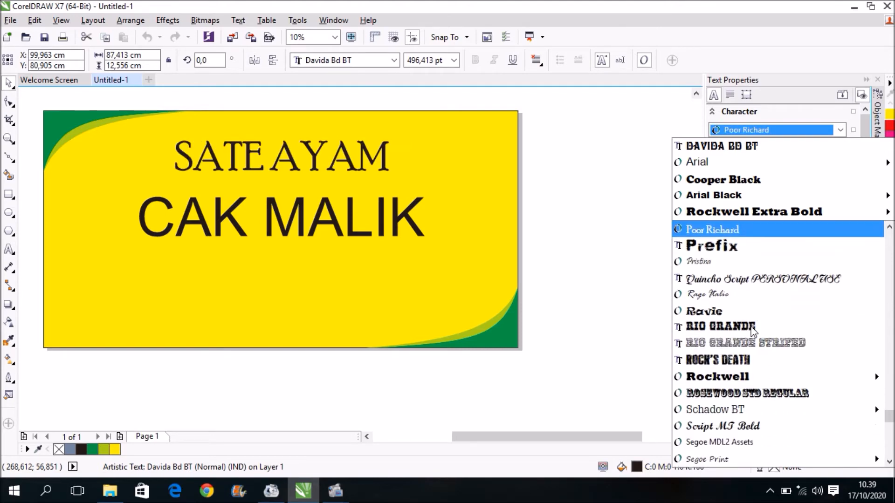
{"action": "scroll", "coordinate": [751, 331], "scroll_direction": "down", "scroll_amount": 1}
{"action": "mouse_move", "coordinate": [752, 329]}
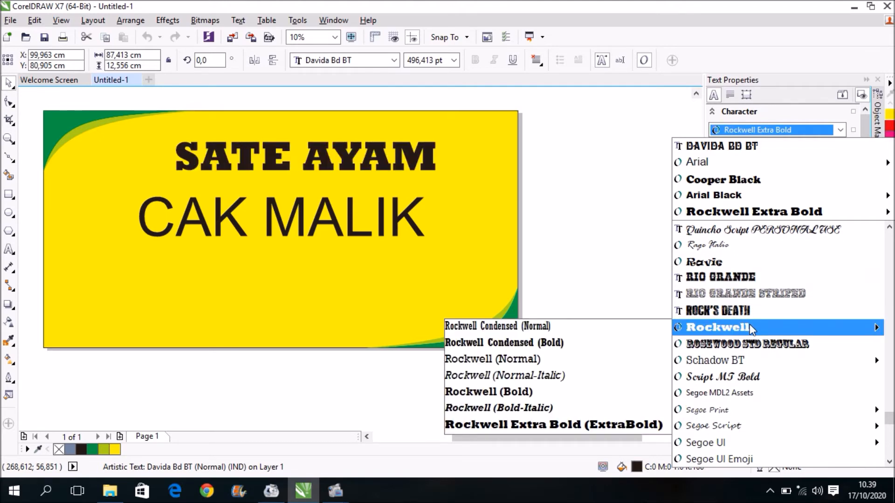
{"action": "left_click", "coordinate": [752, 329]}
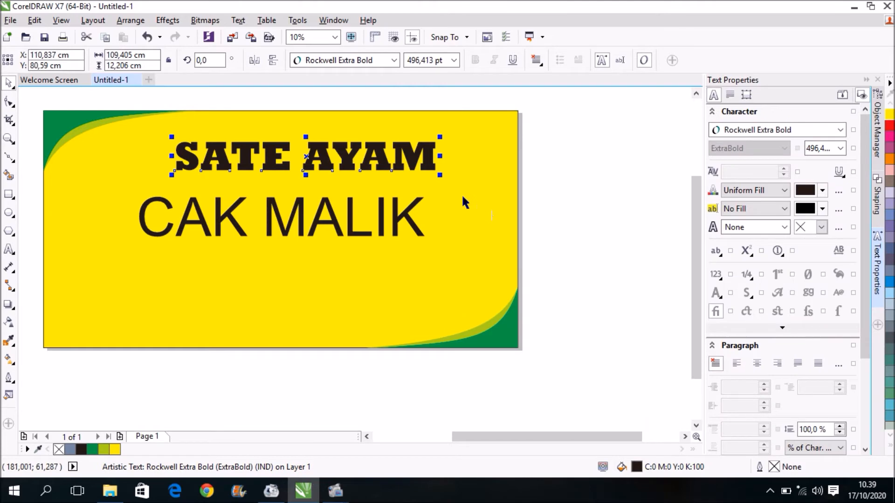
Shift SATE AYAM slightly left and up to sit centred above CAK MALIK, and fill it with red
{"action": "left_click_drag", "start_coordinate": [351, 156], "coordinate": [335, 153]}
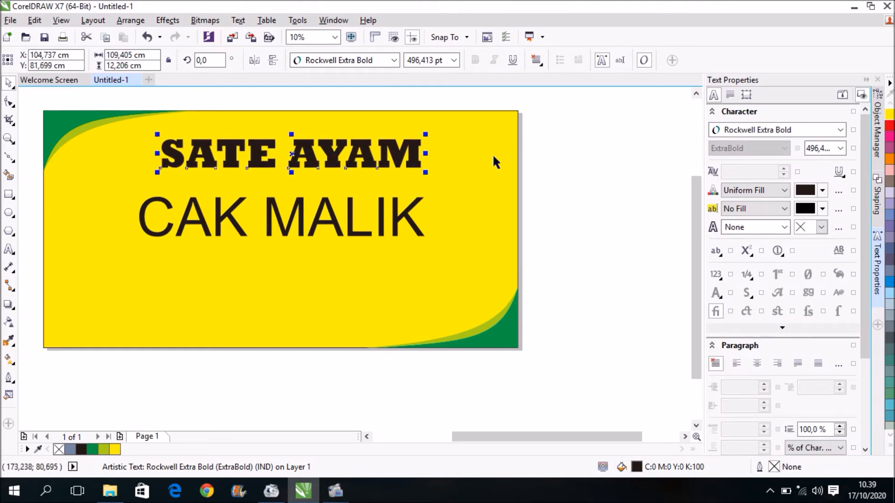
{"action": "left_click", "coordinate": [889, 126]}
{"action": "left_click", "coordinate": [619, 183]}
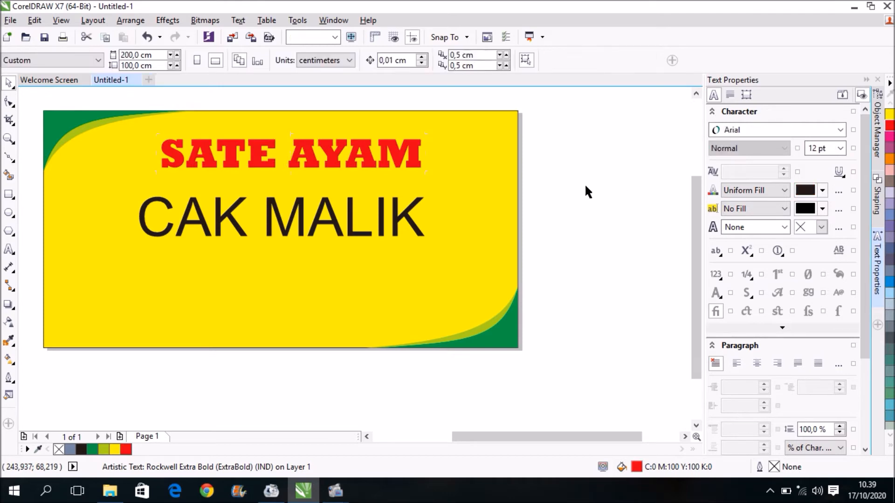
Change the font of the CAK MALIK text to Davida Bd BT
{"action": "left_click", "coordinate": [412, 225]}
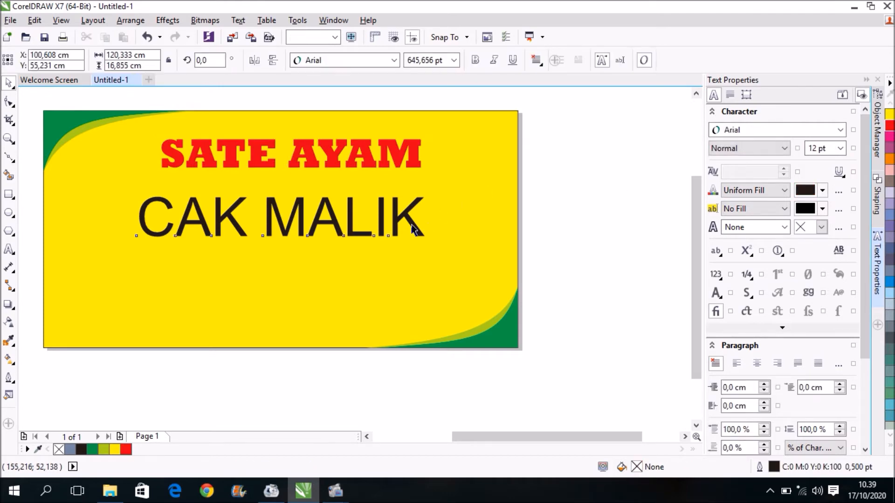
{"action": "left_click", "coordinate": [788, 131]}
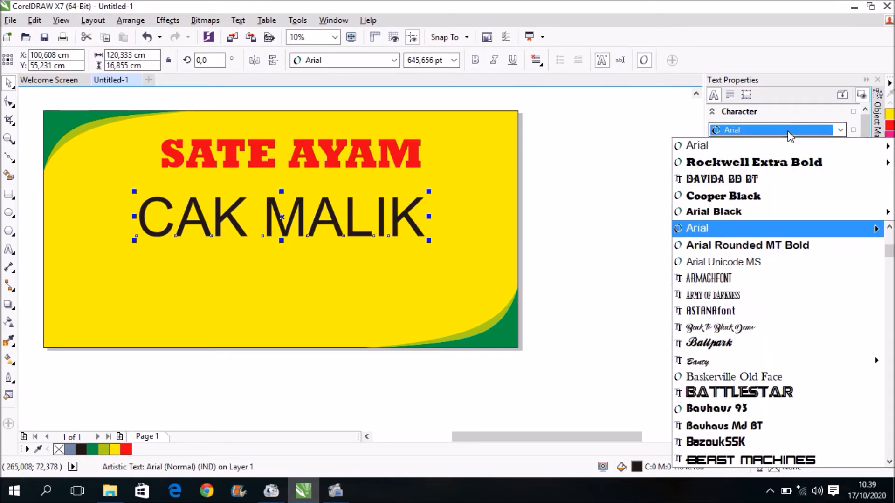
{"action": "scroll", "coordinate": [768, 275], "scroll_direction": "down", "scroll_amount": 1}
{"action": "scroll", "coordinate": [769, 276], "scroll_direction": "down", "scroll_amount": 1}
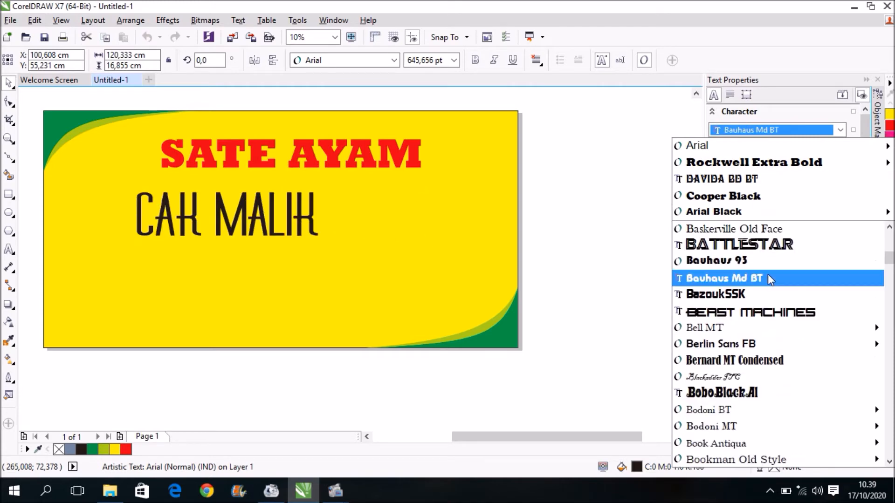
{"action": "scroll", "coordinate": [769, 278], "scroll_direction": "down", "scroll_amount": 1}
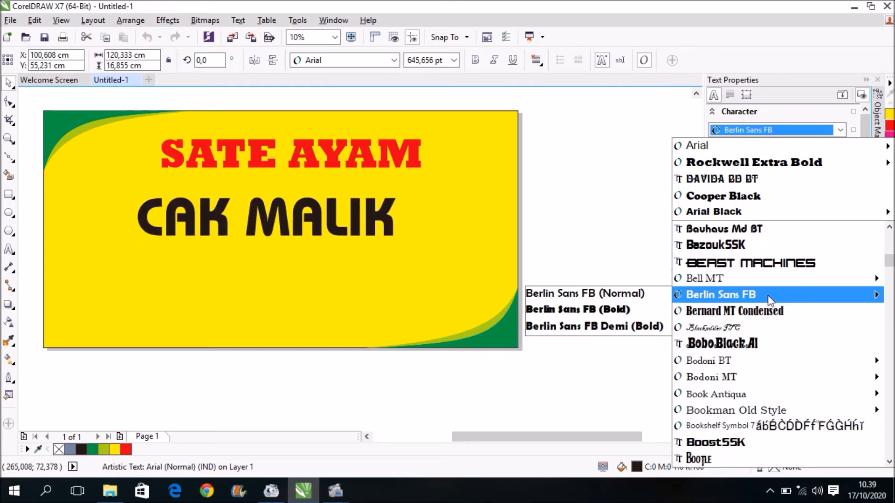
{"action": "scroll", "coordinate": [765, 303], "scroll_direction": "down", "scroll_amount": 1}
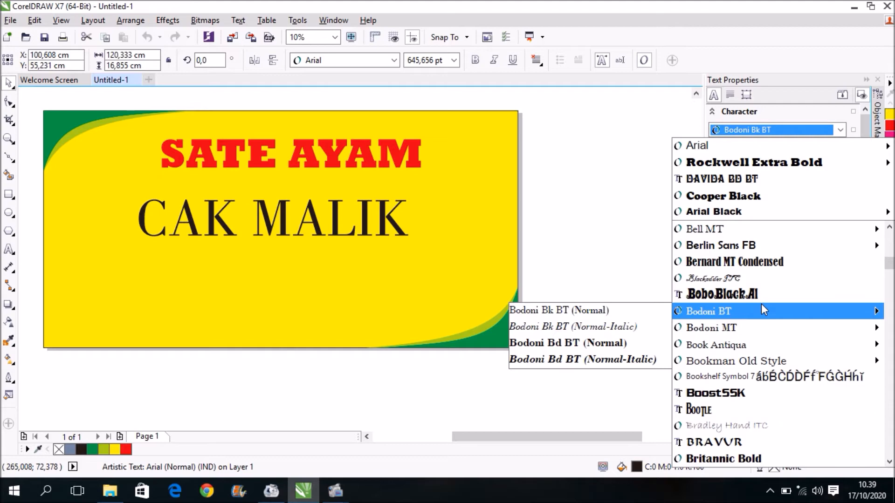
{"action": "scroll", "coordinate": [763, 310], "scroll_direction": "down", "scroll_amount": 6}
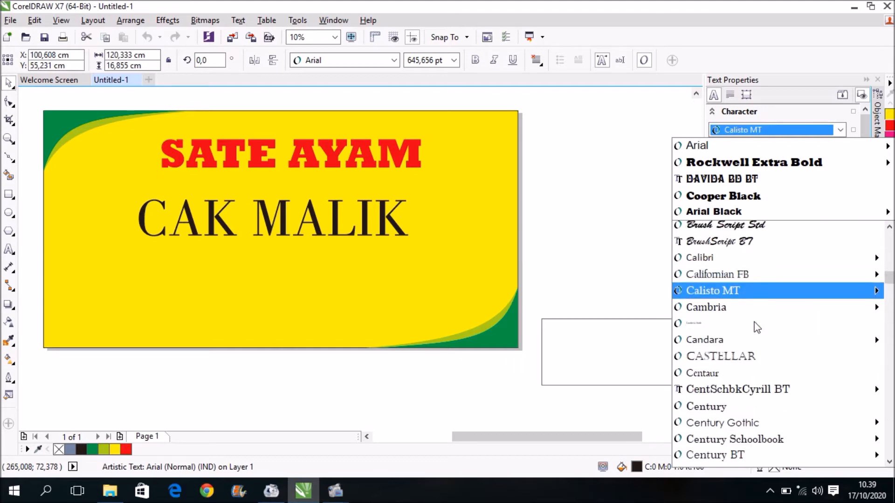
{"action": "scroll", "coordinate": [756, 328], "scroll_direction": "down", "scroll_amount": 5}
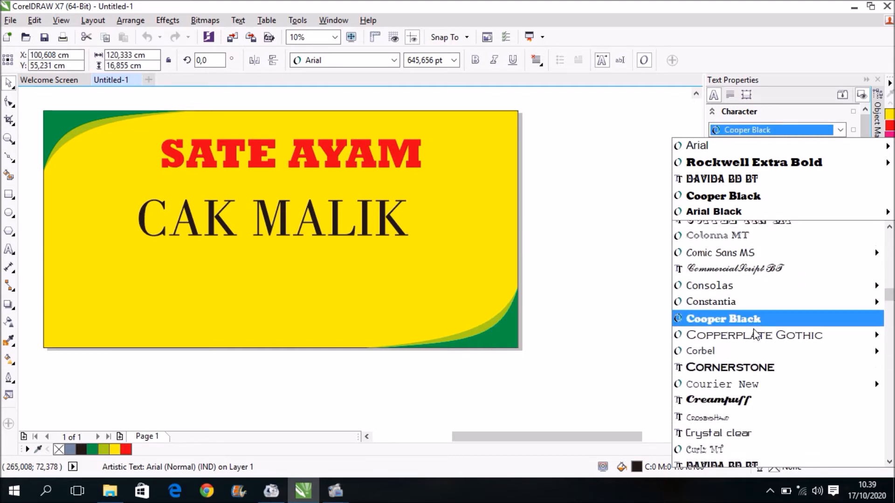
{"action": "scroll", "coordinate": [753, 328], "scroll_direction": "down", "scroll_amount": 3}
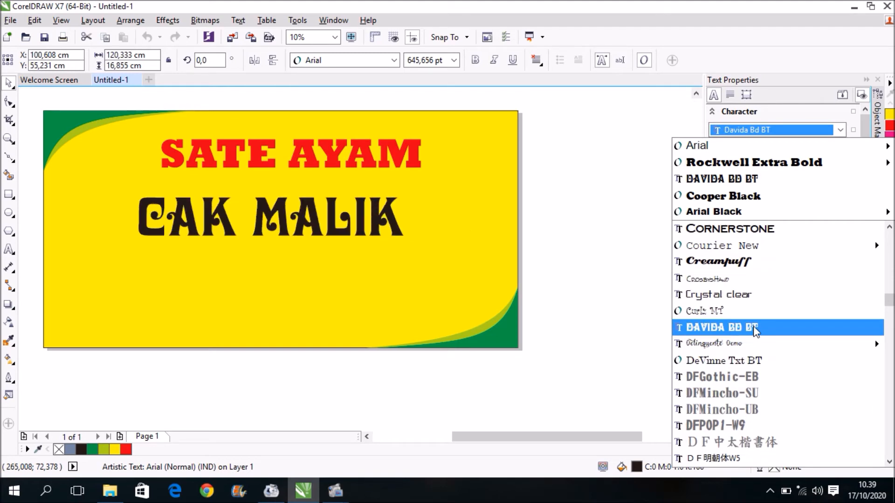
{"action": "left_click", "coordinate": [754, 326]}
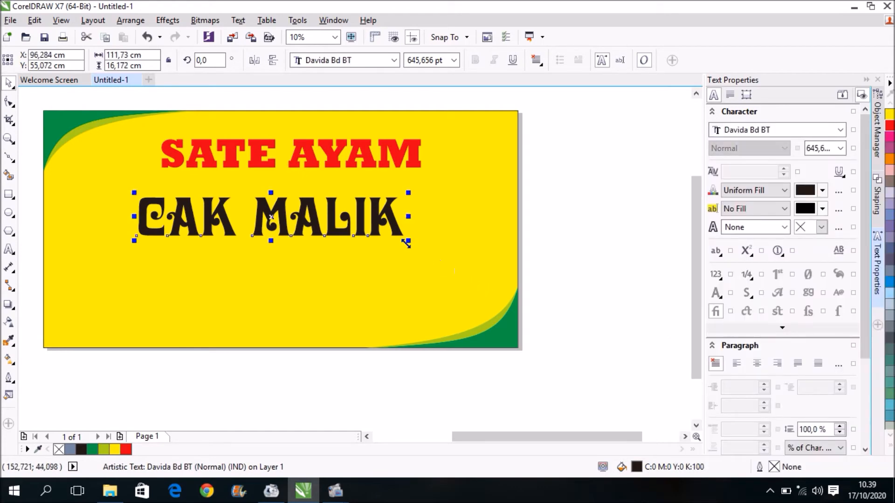
Enlarge CAK MALIK proportionally to about 848 pt and snap it to the banner's centre at X 100 cm, Y 50 cm
{"action": "left_click_drag", "start_coordinate": [407, 243], "coordinate": [448, 270]}
{"action": "left_click_drag", "start_coordinate": [271, 217], "coordinate": [281, 228]}
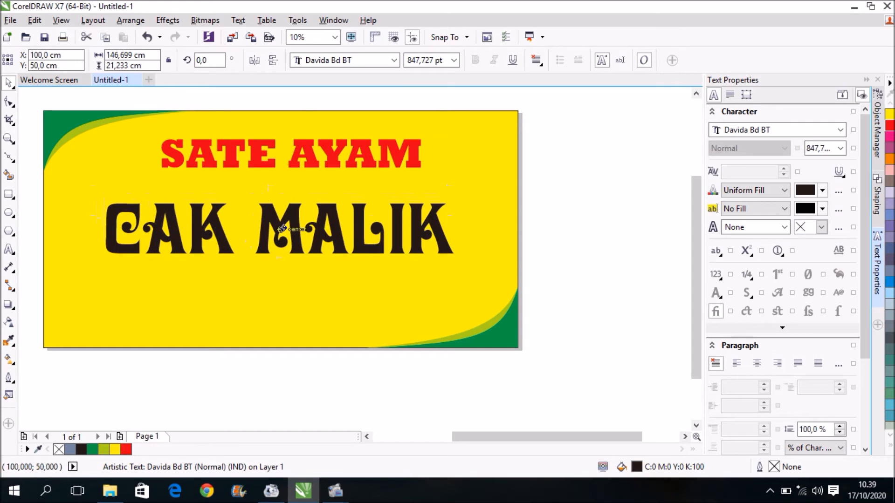
{"action": "left_click", "coordinate": [541, 181]}
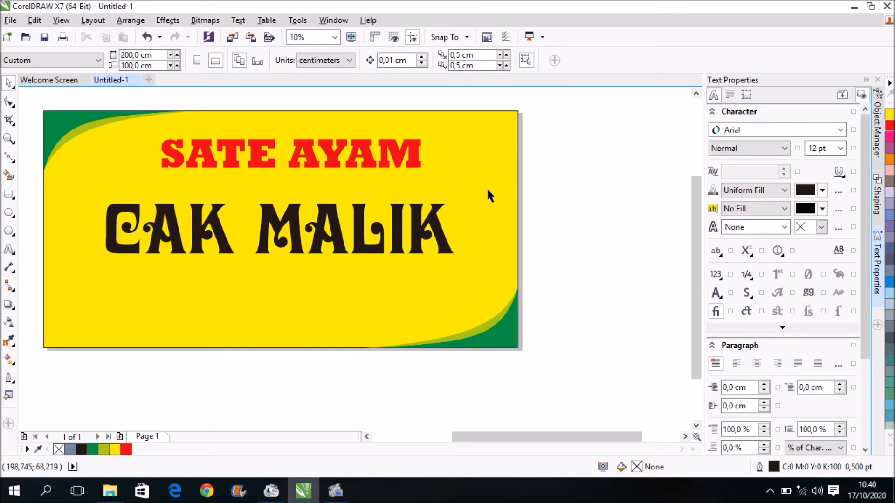
Duplicate the red SATE AYAM text with the copy offset 0.5 cm to the right and 0.5 cm up
{"action": "scroll", "coordinate": [419, 125], "scroll_direction": "up", "scroll_amount": 2}
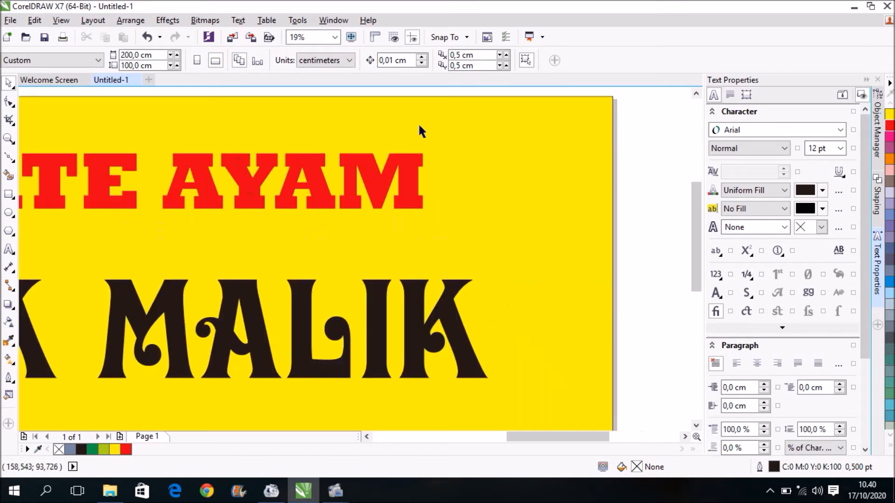
{"action": "scroll", "coordinate": [373, 182], "scroll_direction": "down", "scroll_amount": 3}
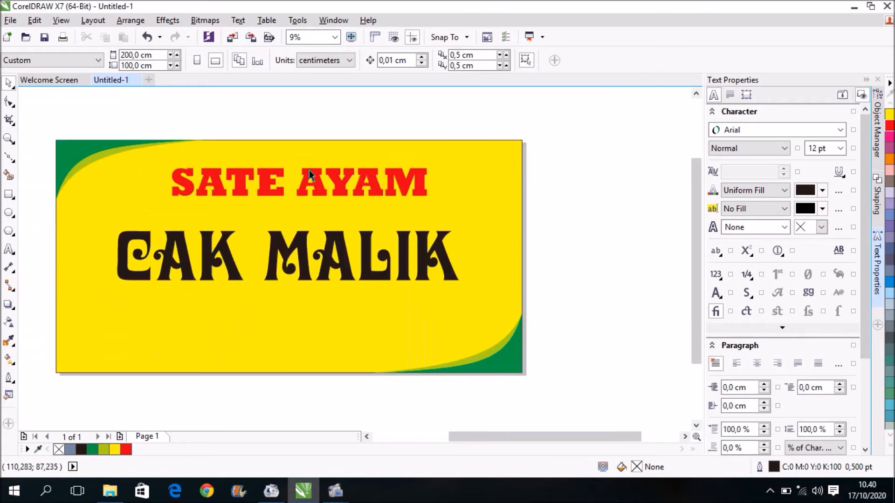
{"action": "scroll", "coordinate": [313, 173], "scroll_direction": "up", "scroll_amount": 4}
{"action": "scroll", "coordinate": [381, 179], "scroll_direction": "down", "scroll_amount": 2}
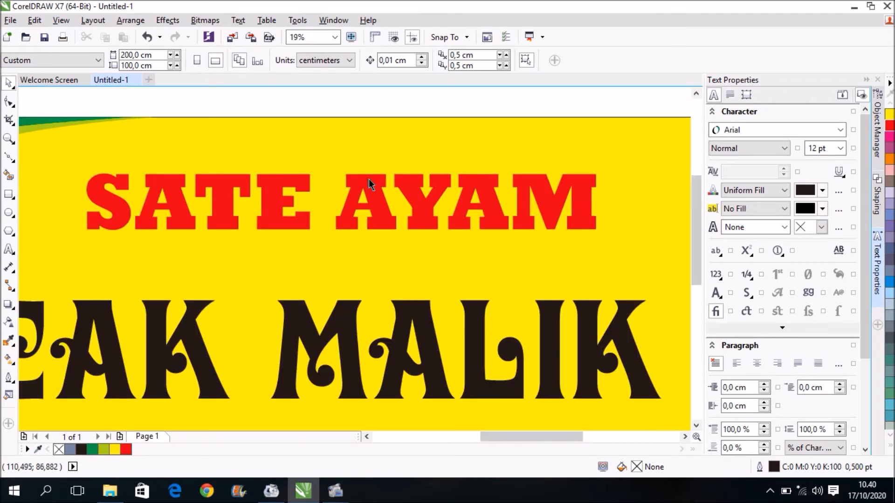
{"action": "left_click", "coordinate": [368, 179]}
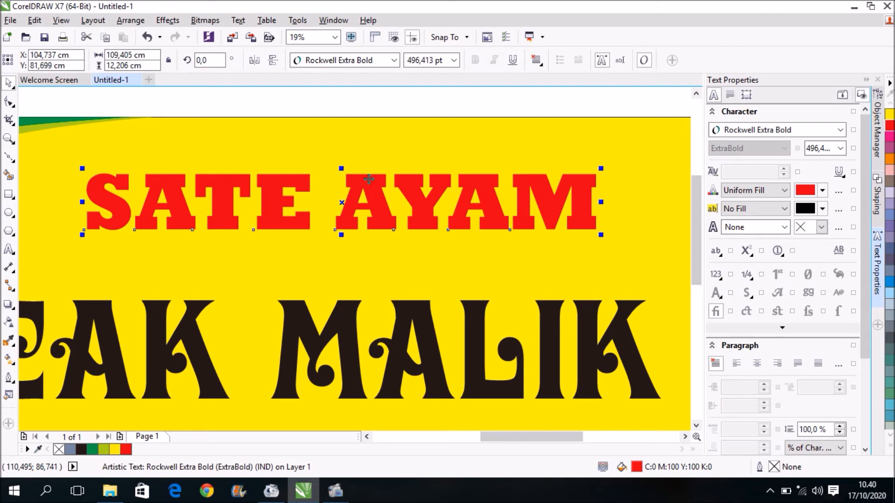
{"action": "key", "text": "Right"}
{"action": "key", "text": "Up"}
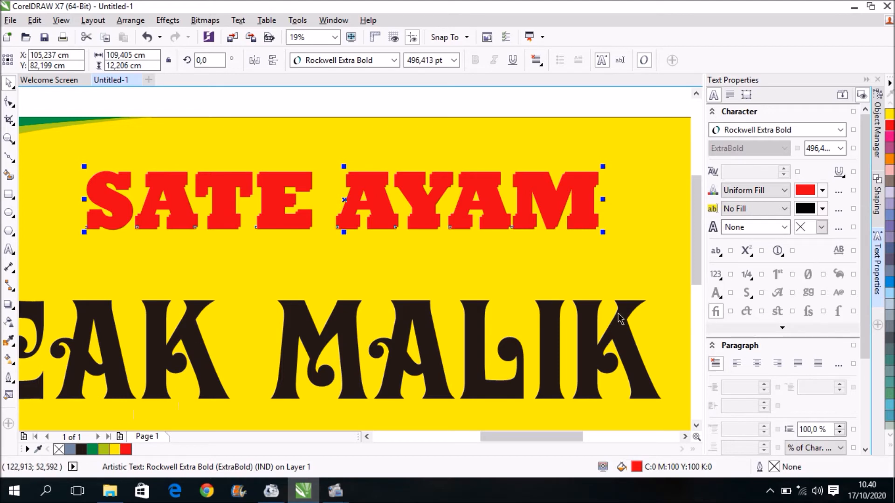
Move the SATE AYAM copy up and left off the original, and fill the original text behind it with black
{"action": "left_click", "coordinate": [460, 135]}
{"action": "left_click_drag", "start_coordinate": [421, 200], "coordinate": [406, 185]}
{"action": "left_click", "coordinate": [433, 229]}
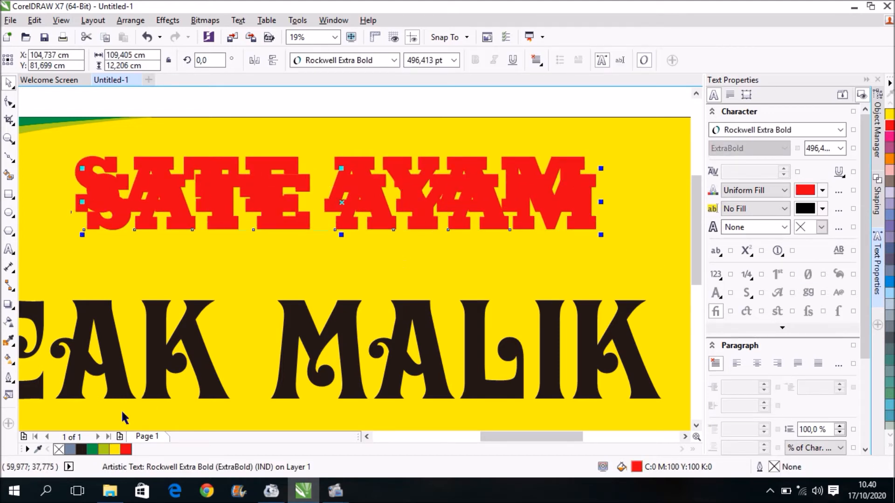
{"action": "left_click", "coordinate": [81, 449]}
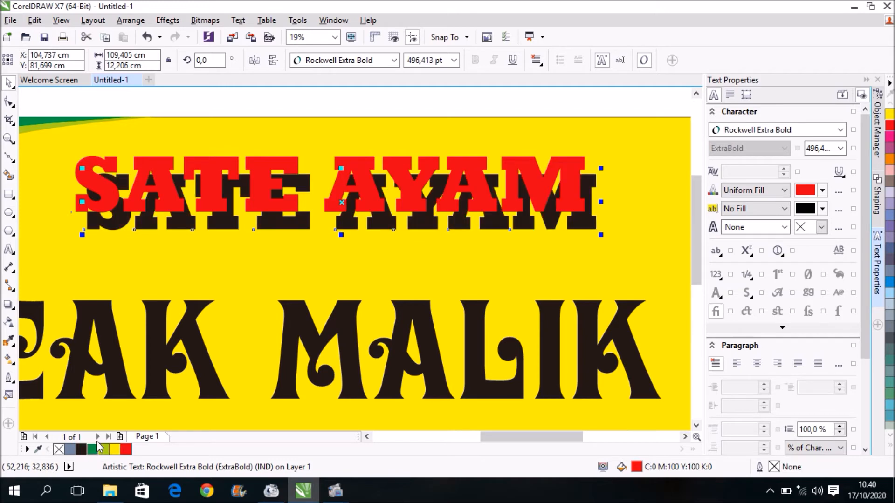
Move the red SATE AYAM copy back over the black text, leaving a thin black shadow along the lower right edges
{"action": "left_click", "coordinate": [404, 132]}
{"action": "scroll", "coordinate": [412, 190], "scroll_direction": "up", "scroll_amount": 2}
{"action": "left_click", "coordinate": [412, 190]}
{"action": "left_click_drag", "start_coordinate": [412, 190], "coordinate": [433, 217]}
{"action": "left_click", "coordinate": [435, 134]}
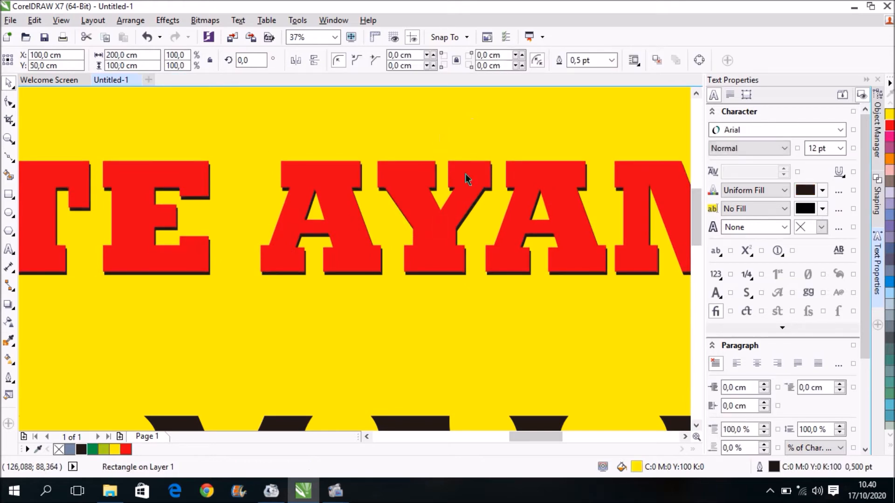
Nudge the red SATE AYAM copy left in 0.01 cm steps to about X 104.46 cm, widening its black shadow
{"action": "left_click", "coordinate": [415, 208]}
{"action": "key", "text": "Left"}
{"action": "key", "text": "Left"}
{"action": "key", "text": "Left"}
{"action": "key", "text": "Left"}
{"action": "key", "text": "Left"}
{"action": "key", "text": "Left"}
{"action": "key", "text": "Left"}
{"action": "key", "text": "Left"}
{"action": "key", "text": "Left"}
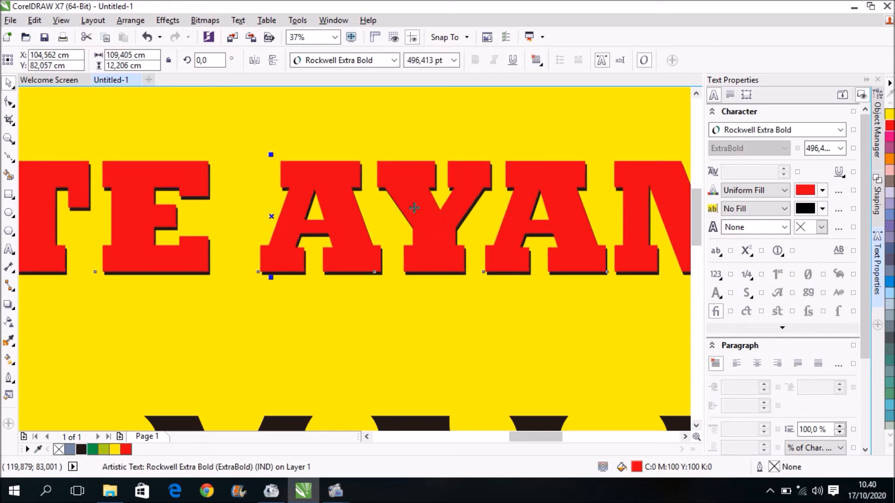
{"action": "key", "text": "Left"}
{"action": "key", "text": "Left"}
{"action": "key", "text": "Left"}
{"action": "key", "text": "Left"}
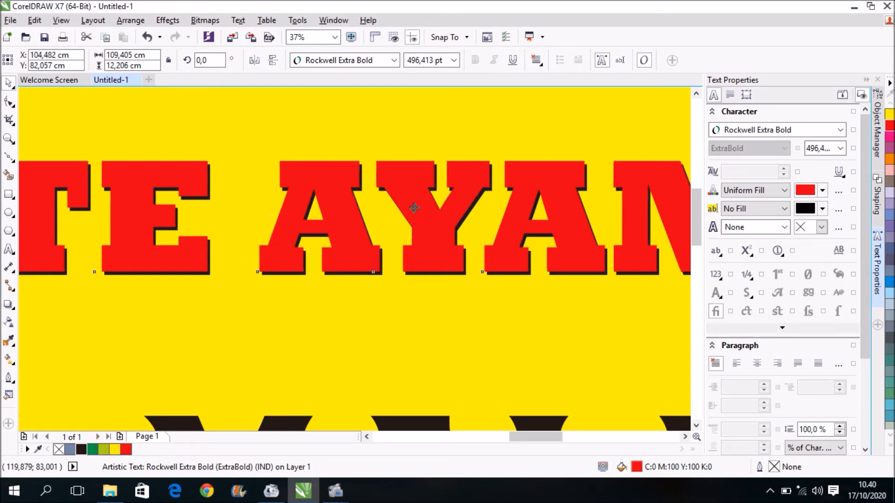
{"action": "scroll", "coordinate": [461, 170], "scroll_direction": "down", "scroll_amount": 4}
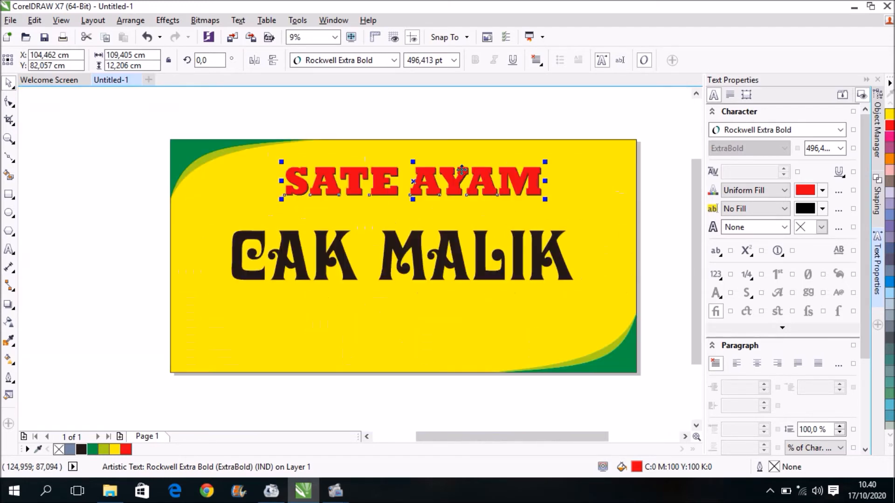
{"action": "left_click", "coordinate": [497, 112]}
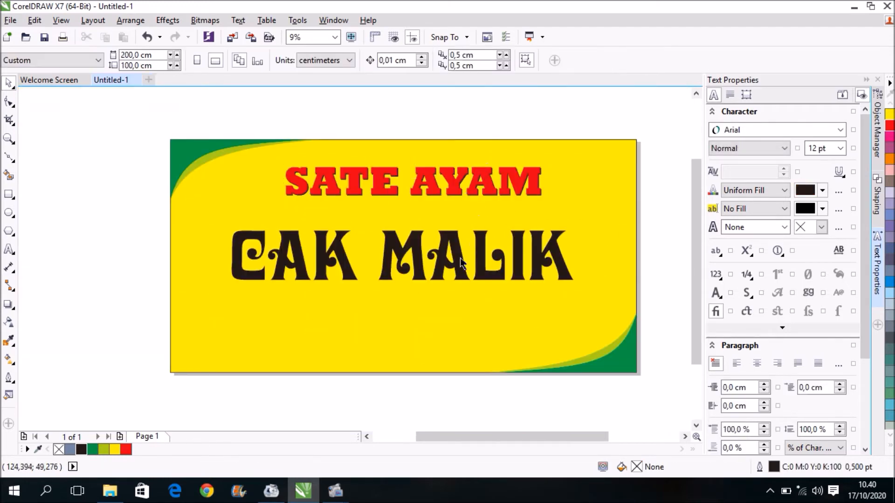
Shift CAK MALIK slightly left to about X 99.2 cm, keeping it at Y 50 cm
{"action": "left_click_drag", "start_coordinate": [456, 252], "coordinate": [455, 246]}
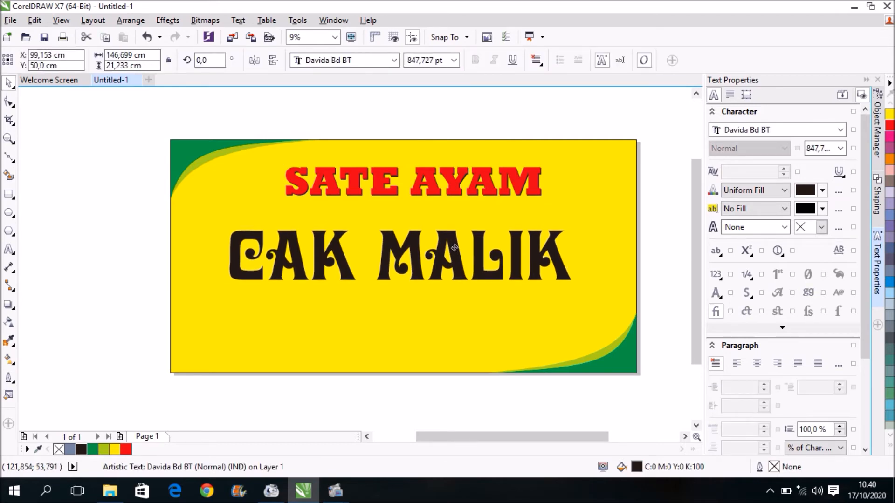
{"action": "left_click", "coordinate": [491, 106]}
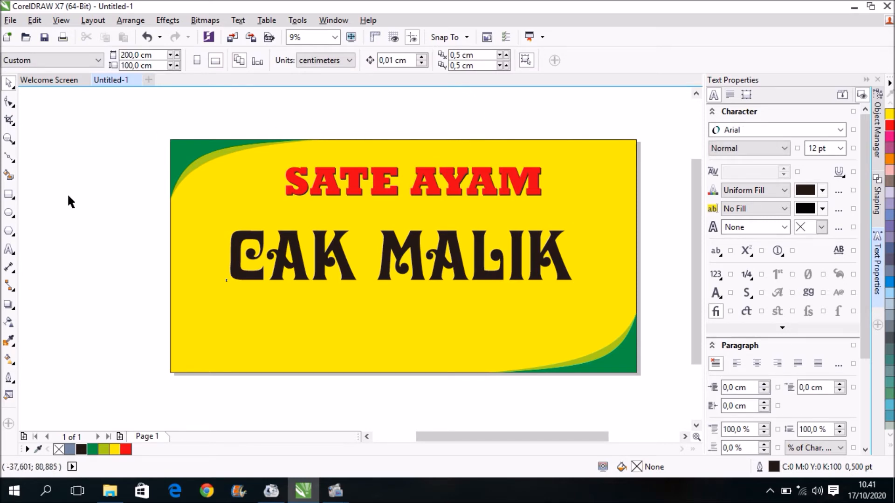
Add the Arial text KHAS MADURA below CAK MALIK at 100 pt and enlarge it proportionally to about 283 pt
{"action": "left_click", "coordinate": [9, 250]}
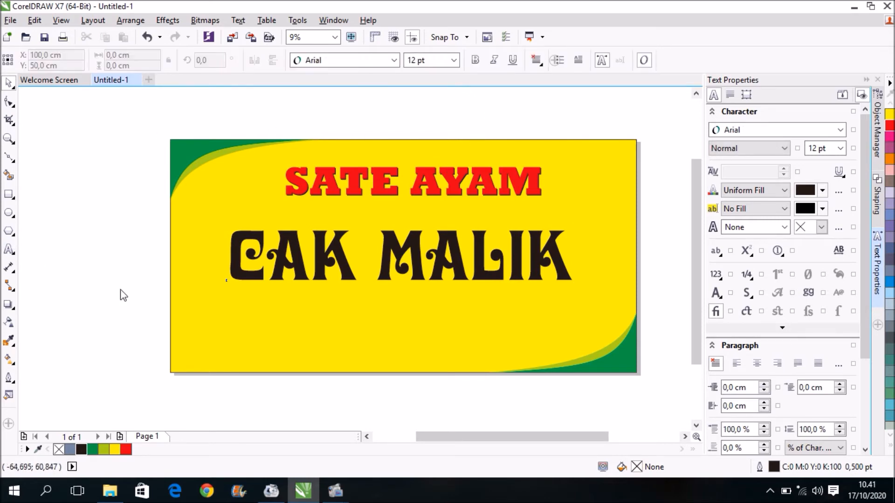
{"action": "left_click", "coordinate": [327, 301]}
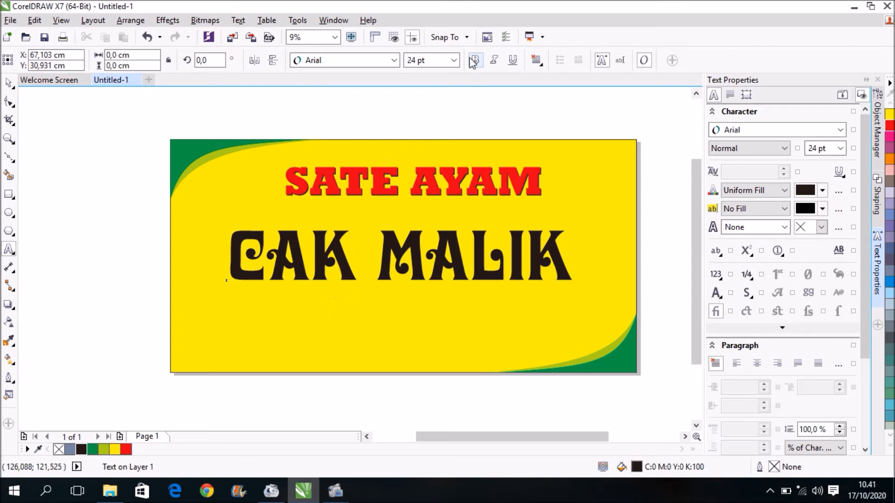
{"action": "left_click", "coordinate": [453, 60]}
{"action": "left_click", "coordinate": [438, 235]}
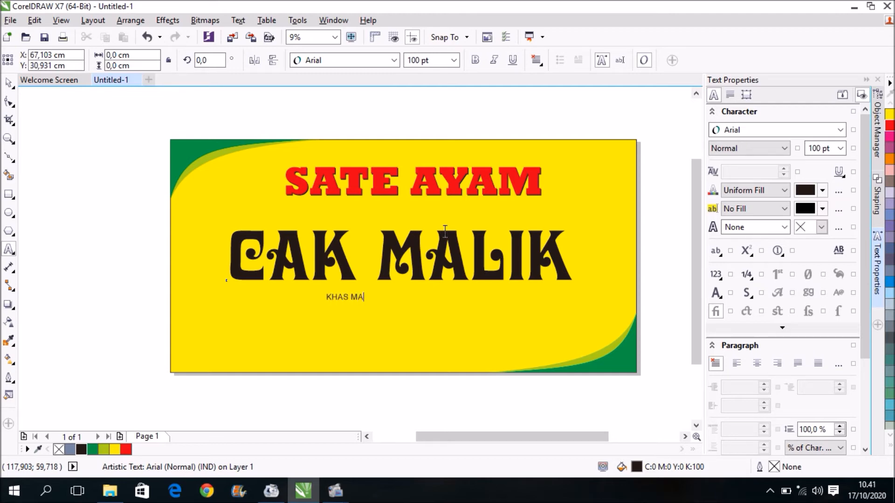
{"action": "left_click", "coordinate": [8, 84]}
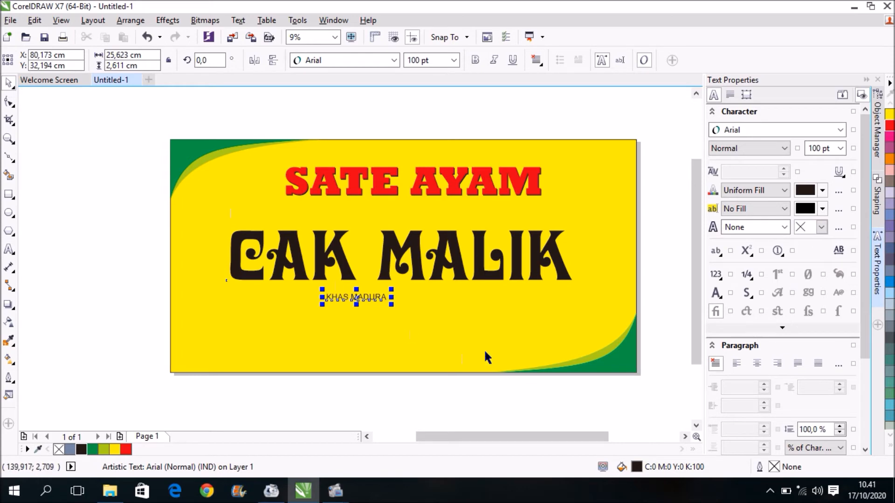
{"action": "left_click_drag", "start_coordinate": [392, 304], "coordinate": [503, 340]}
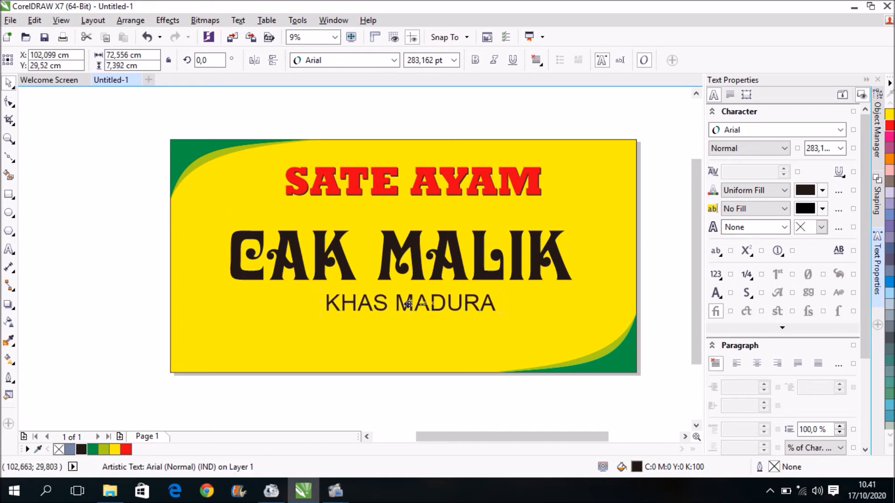
Raise CAK MALIK to about Y 55.4 cm and position KHAS MADURA beneath it at about X 98.4 cm, Y 30.6 cm
{"action": "left_click_drag", "start_coordinate": [412, 303], "coordinate": [405, 308]}
{"action": "left_click", "coordinate": [418, 252]}
{"action": "left_click_drag", "start_coordinate": [418, 251], "coordinate": [421, 244]}
{"action": "left_click_drag", "start_coordinate": [425, 305], "coordinate": [421, 299]}
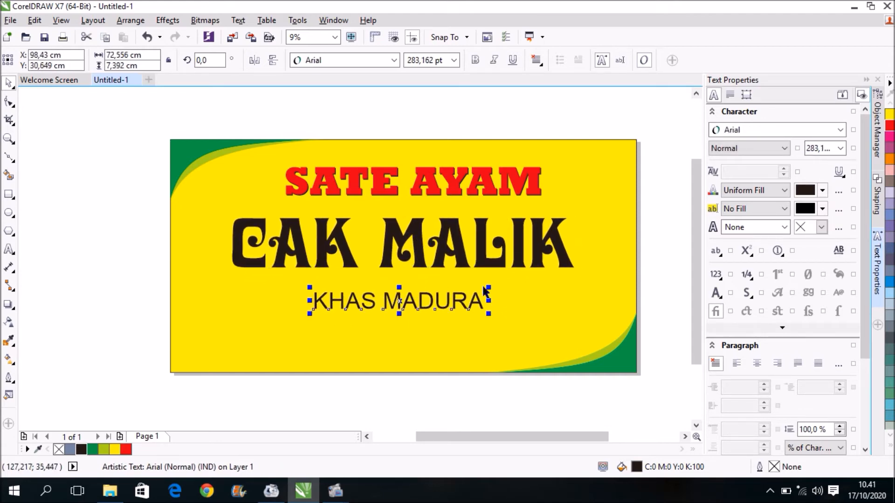
Format KHAS MADURA in Rockwell Extra Bold with a red fill and move it to about X 100.1 cm, Y 30.4 cm
{"action": "left_click", "coordinate": [805, 130]}
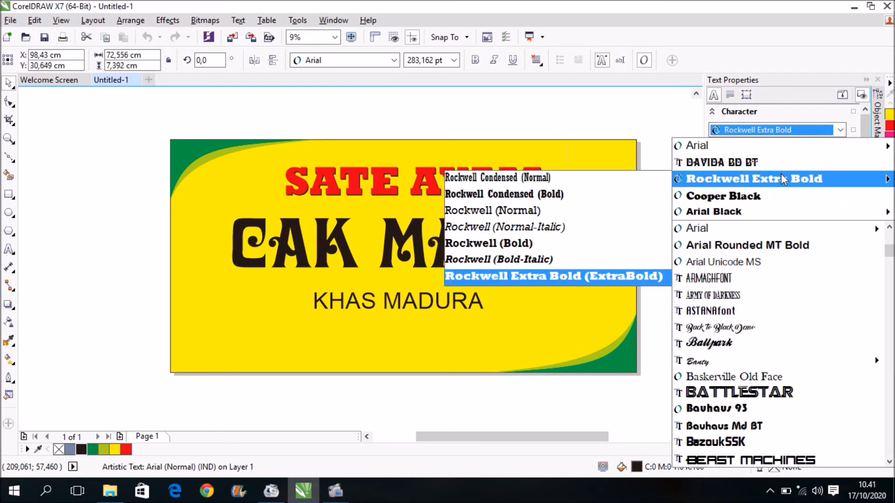
{"action": "left_click", "coordinate": [782, 177]}
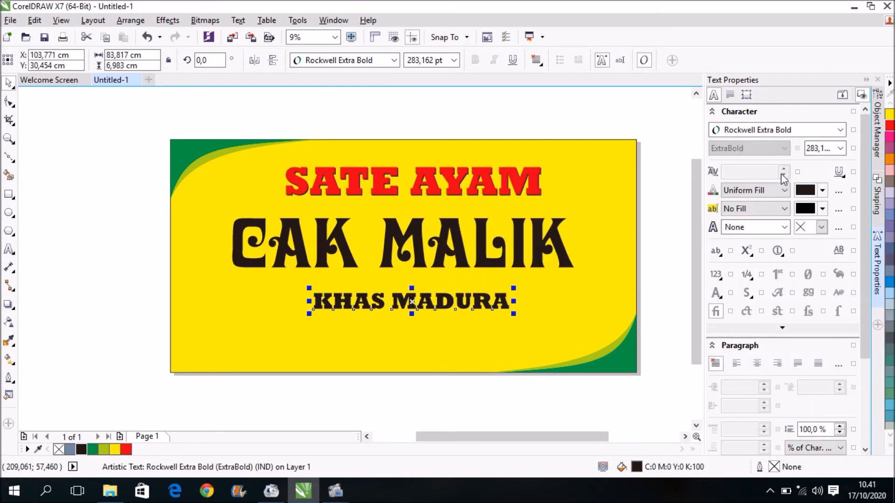
{"action": "left_click", "coordinate": [126, 449]}
{"action": "left_click", "coordinate": [95, 345]}
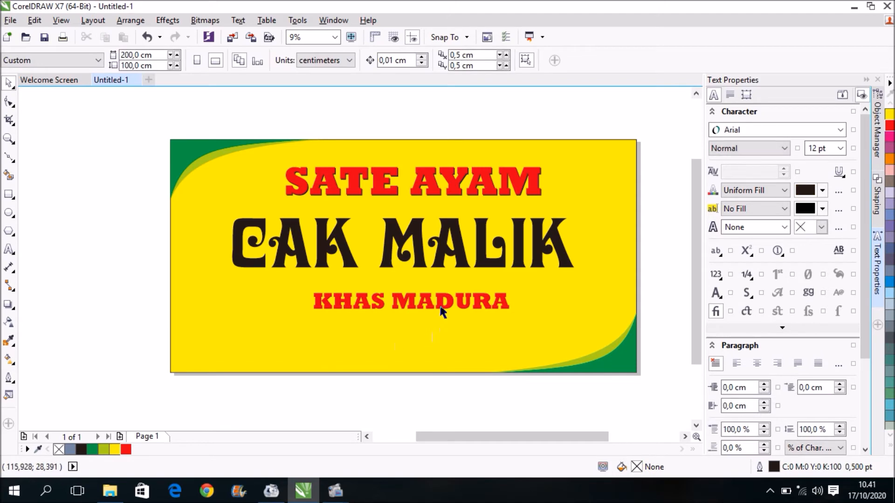
{"action": "left_click_drag", "start_coordinate": [442, 312], "coordinate": [432, 311]}
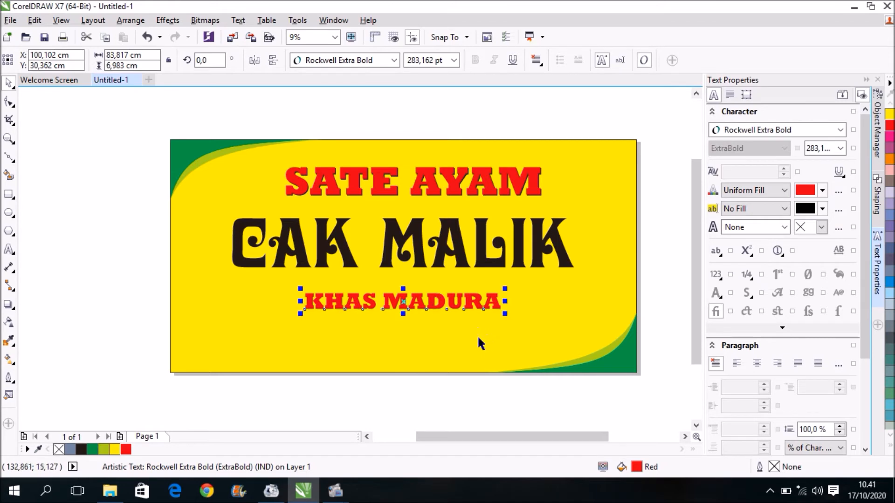
Align CAK MALIK with the yellow banner rectangle using Align Centers Vertically
{"action": "left_click", "coordinate": [421, 252]}
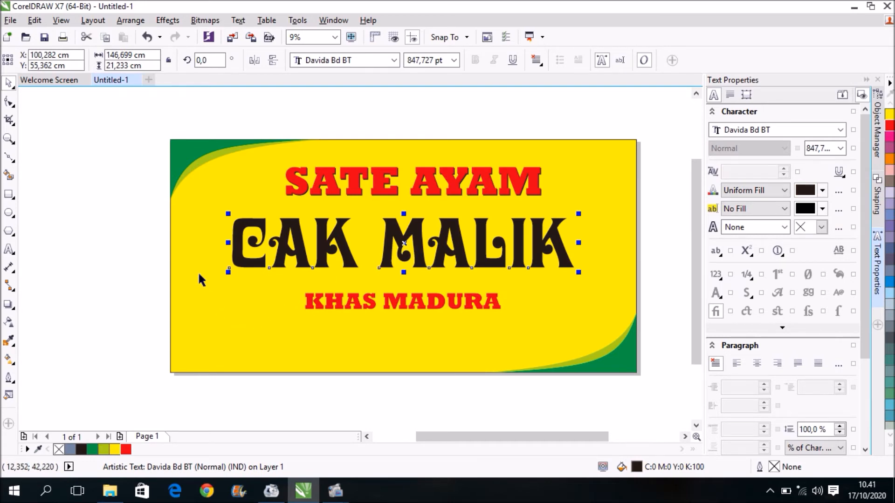
{"action": "left_click", "coordinate": [192, 250], "text": "shift"}
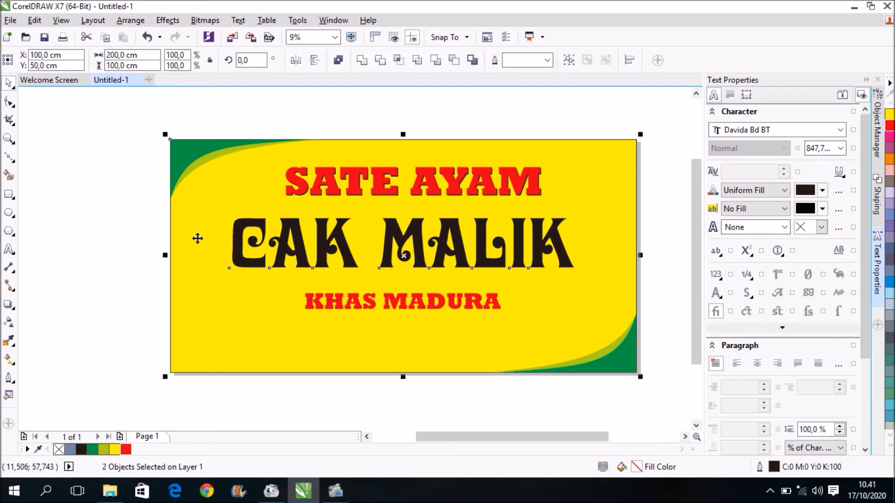
{"action": "left_click", "coordinate": [131, 20]}
{"action": "mouse_move", "coordinate": [164, 54]}
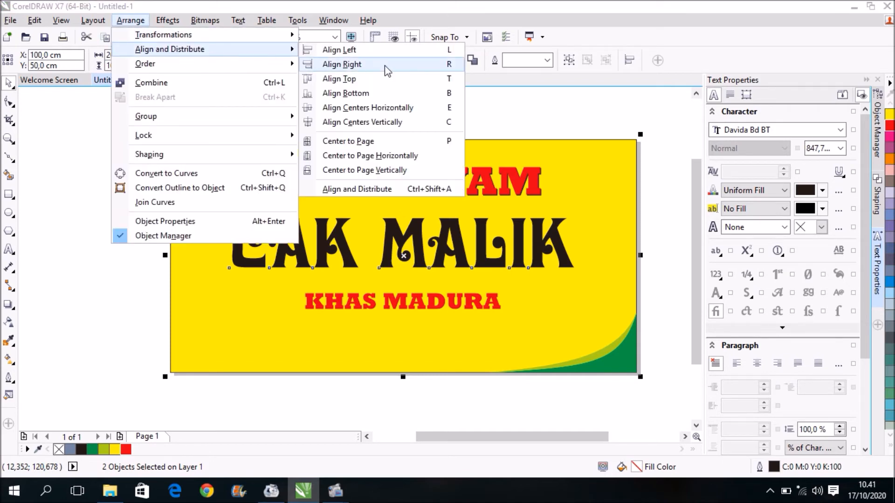
{"action": "left_click", "coordinate": [416, 122]}
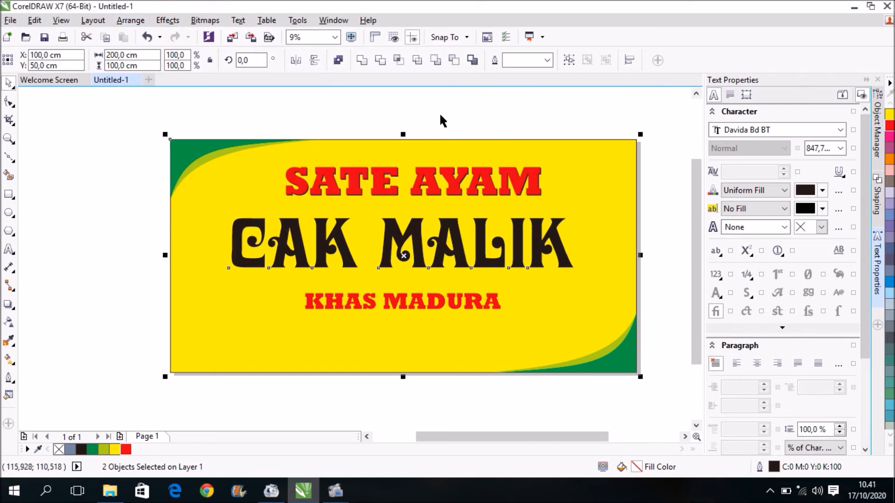
{"action": "left_click", "coordinate": [437, 124]}
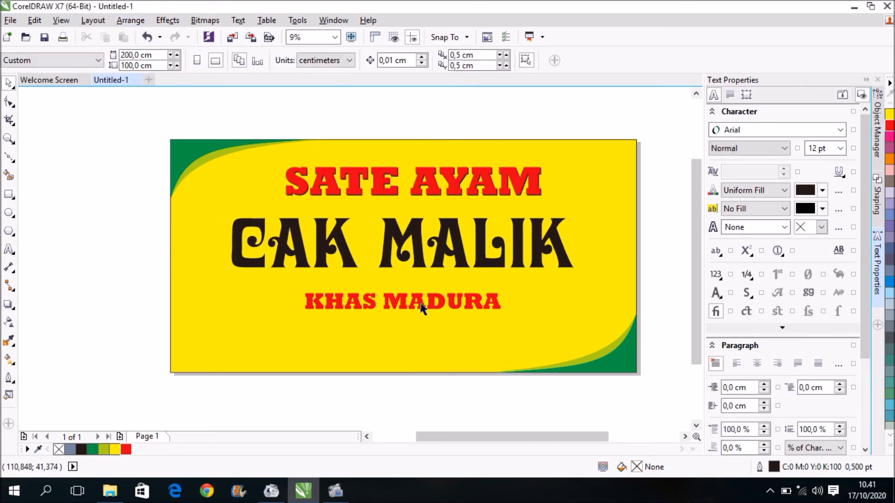
Align KHAS MADURA with CAK MALIK on their shared vertical centre line at X 100 cm
{"action": "left_click", "coordinate": [417, 303]}
{"action": "left_click", "coordinate": [422, 255], "text": "shift"}
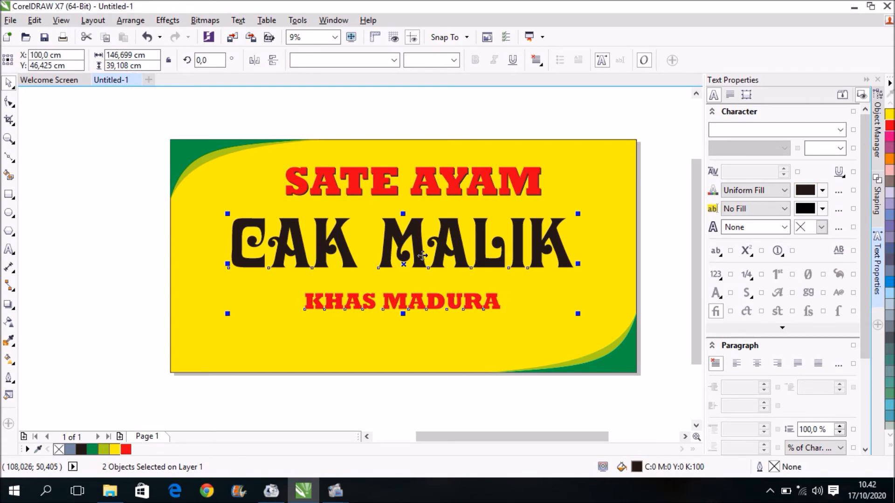
{"action": "left_click", "coordinate": [477, 125]}
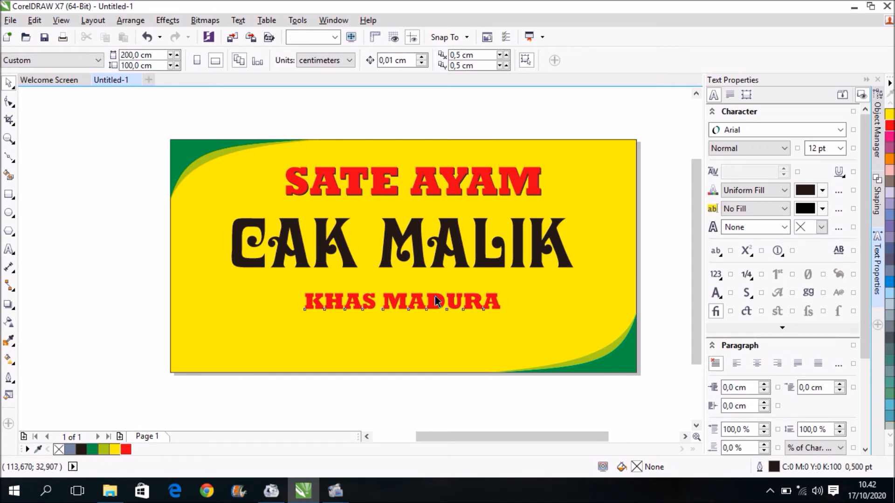
Duplicate the red KHAS MADURA text with the copy offset 0.5 cm to the right and 0.5 cm up
{"action": "left_click", "coordinate": [438, 301]}
{"action": "scroll", "coordinate": [440, 303], "scroll_direction": "up", "scroll_amount": 2}
{"action": "scroll", "coordinate": [450, 294], "scroll_direction": "down", "scroll_amount": 1}
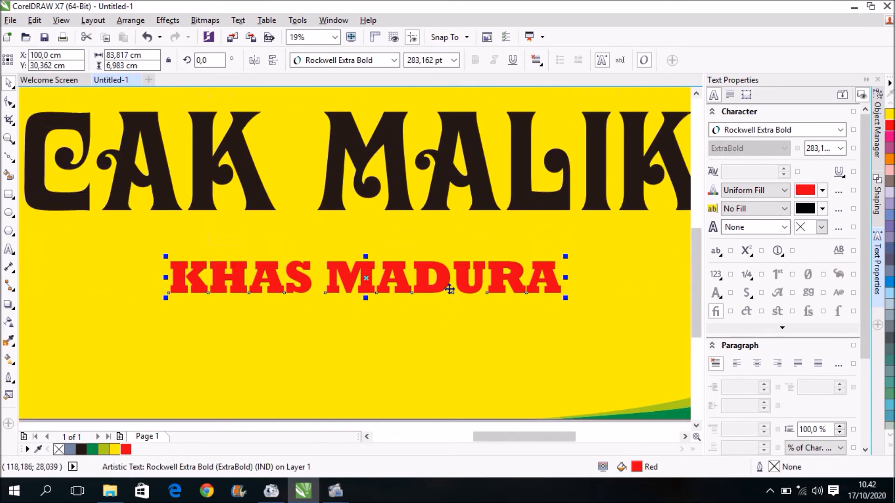
{"action": "left_click_drag", "start_coordinate": [449, 286], "coordinate": [445, 285]}
{"action": "key", "text": "ctrl+d"}
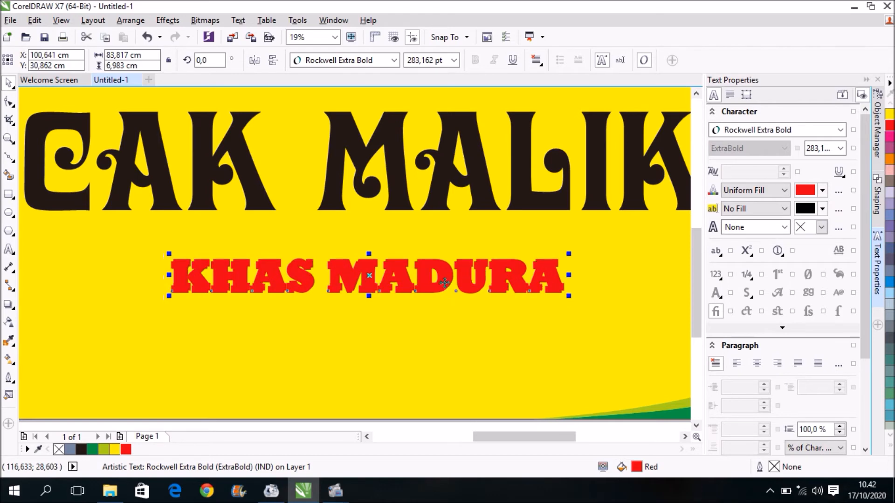
Fill the original KHAS MADURA text behind the offset copy with black
{"action": "left_click", "coordinate": [448, 239]}
{"action": "scroll", "coordinate": [431, 289], "scroll_direction": "up", "scroll_amount": 1}
{"action": "mouse_move", "coordinate": [434, 287]}
{"action": "left_mouse_down"}
{"action": "mouse_move", "coordinate": [428, 284]}
{"action": "mouse_move", "coordinate": [430, 291]}
{"action": "left_mouse_up"}
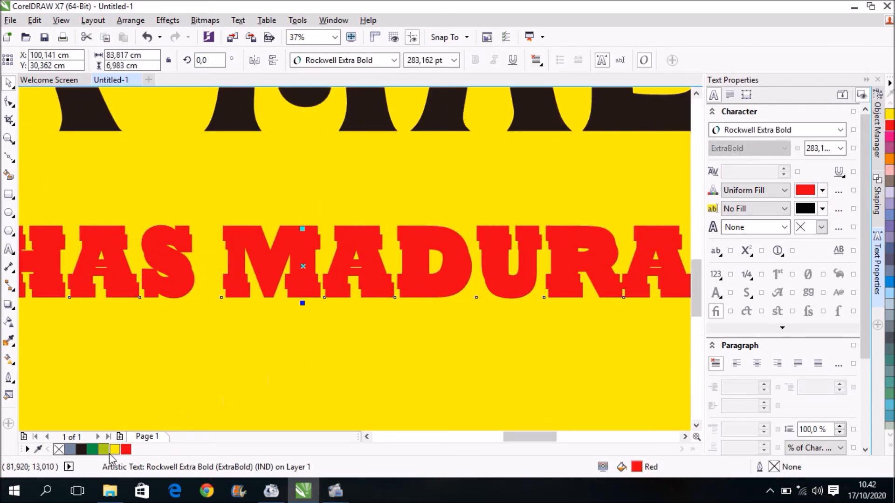
{"action": "left_click", "coordinate": [81, 449]}
{"action": "left_click", "coordinate": [346, 355]}
Move the red KHAS MADURA copy down over the black text, leaving only a thin black shadow along its edges
{"action": "left_click_drag", "start_coordinate": [421, 281], "coordinate": [421, 289]}
{"action": "left_click", "coordinate": [455, 203]}
{"action": "scroll", "coordinate": [517, 176], "scroll_direction": "down", "scroll_amount": 4}
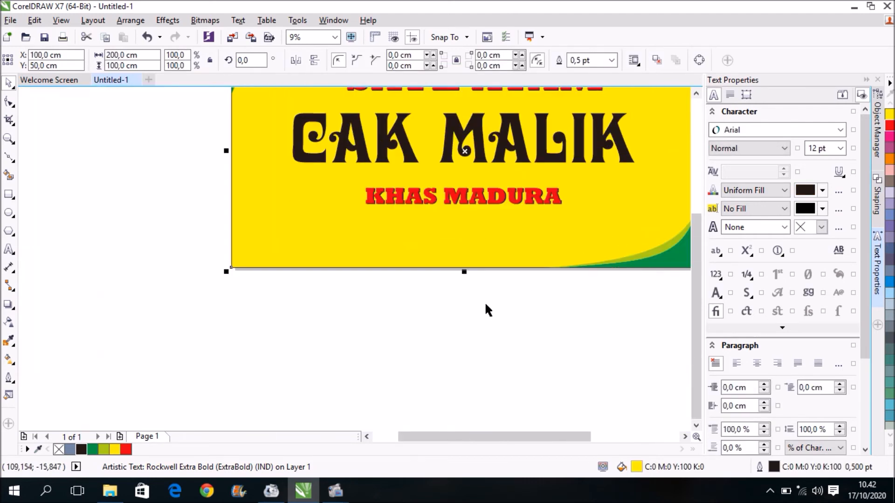
{"action": "scroll", "coordinate": [685, 284], "scroll_direction": "up", "scroll_amount": 2}
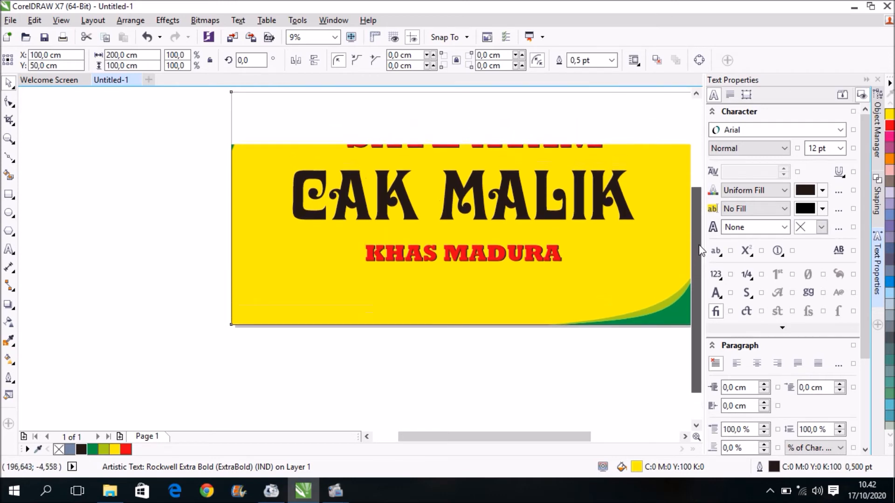
{"action": "scroll", "coordinate": [512, 306], "scroll_direction": "up", "scroll_amount": 1}
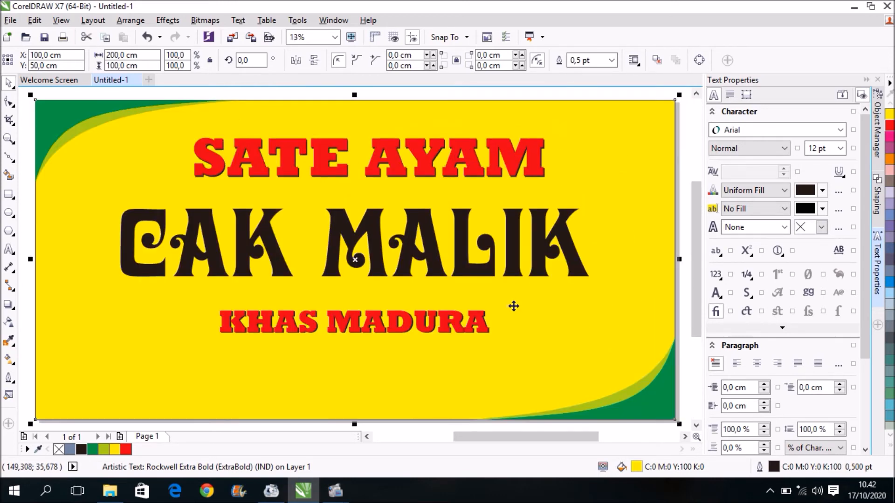
{"action": "scroll", "coordinate": [565, 187], "scroll_direction": "down", "scroll_amount": 2}
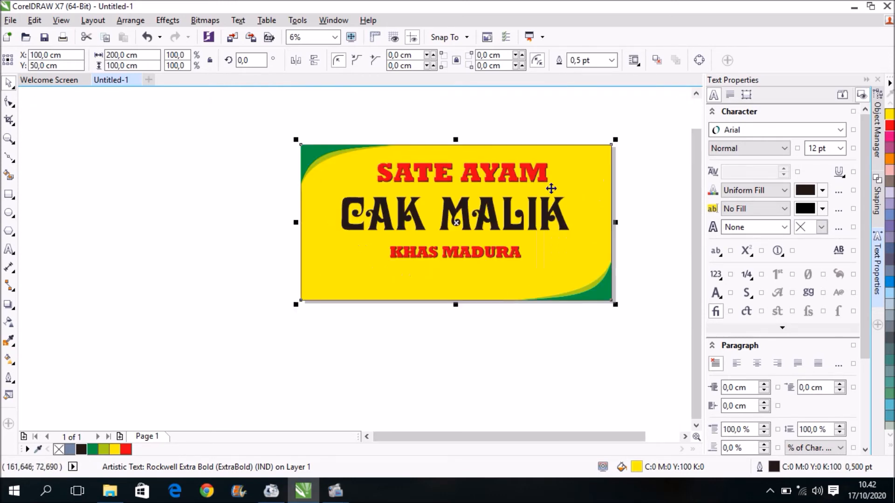
{"action": "left_click", "coordinate": [636, 182]}
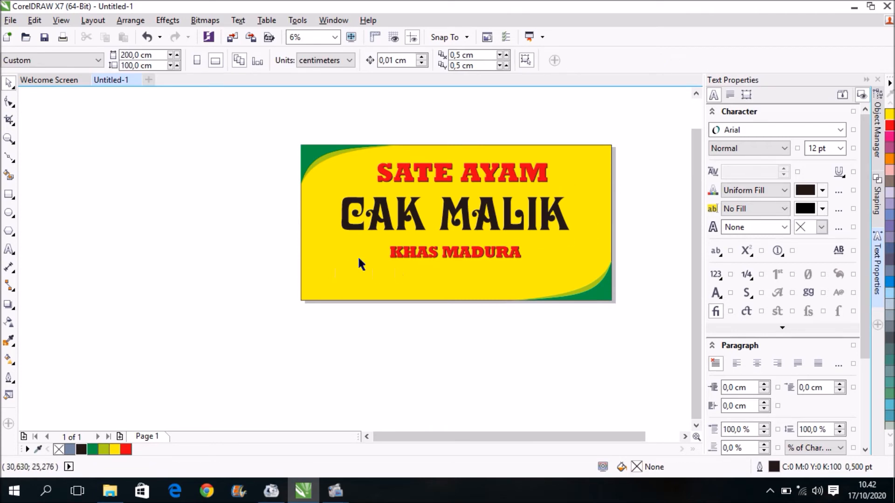
Draw an unfilled rectangle about 37.7 × 23.7 cm on the empty area beside the banner's lower left edge
{"action": "scroll", "coordinate": [344, 263], "scroll_direction": "up", "scroll_amount": 1}
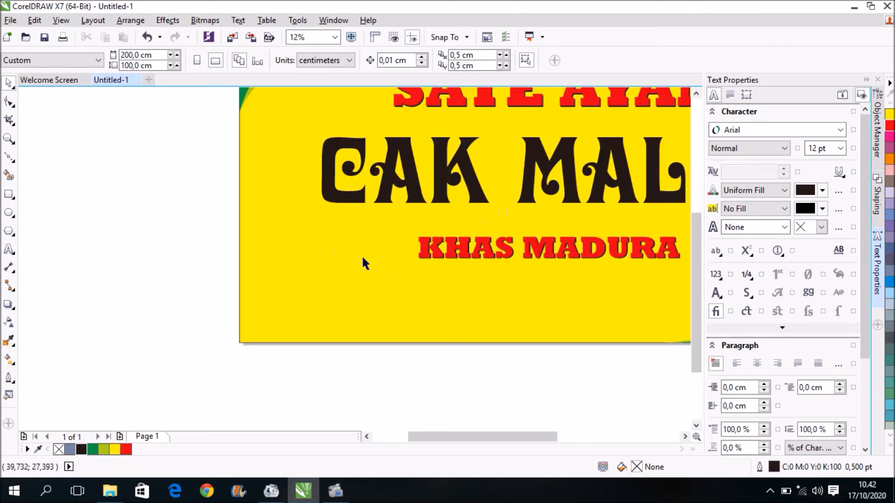
{"action": "left_click", "coordinate": [8, 195]}
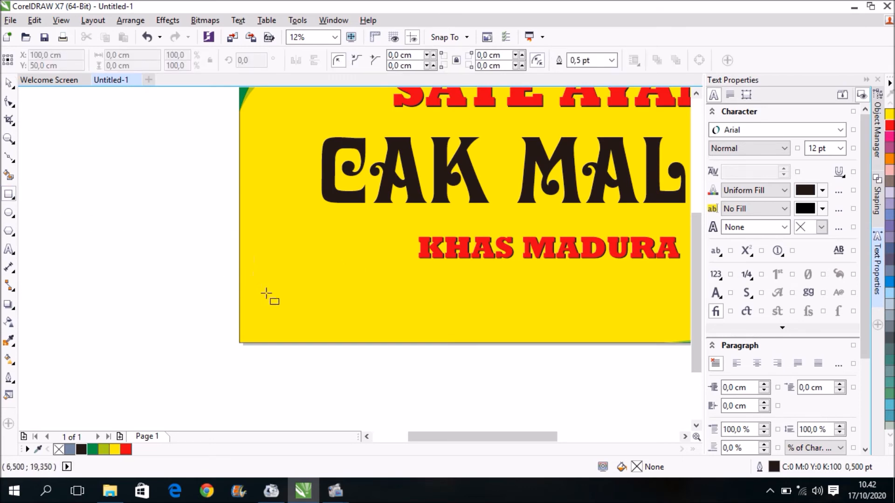
{"action": "left_click_drag", "start_coordinate": [106, 252], "coordinate": [218, 326]}
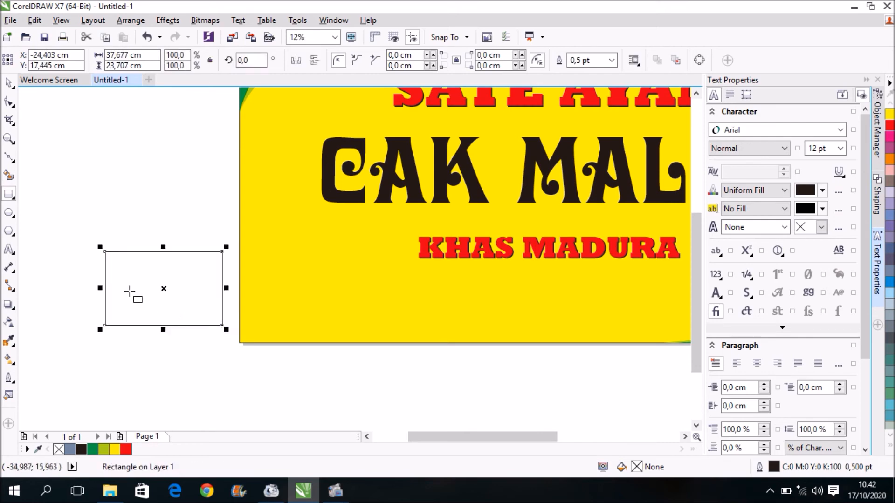
{"action": "scroll", "coordinate": [130, 293], "scroll_direction": "up", "scroll_amount": 2}
{"action": "left_click_drag", "start_coordinate": [423, 435], "coordinate": [410, 438]}
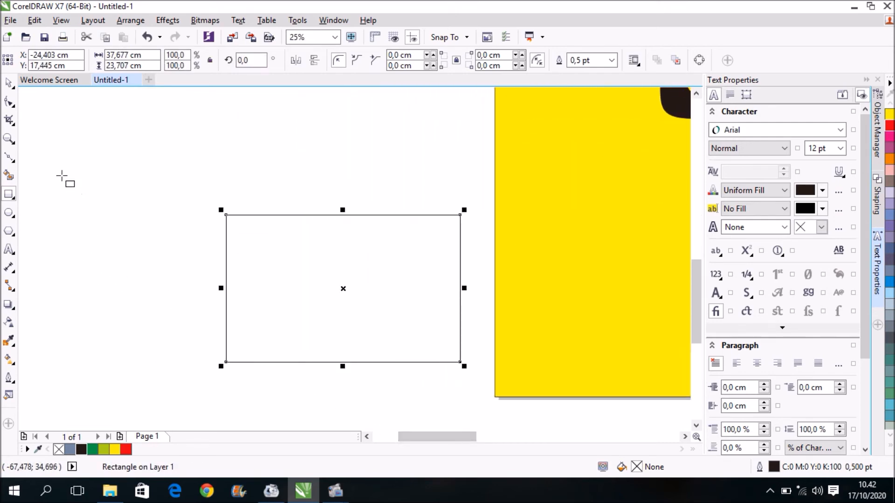
Round all four corners of the unfilled rectangle to a radius of about 6 cm
{"action": "left_click", "coordinate": [8, 103]}
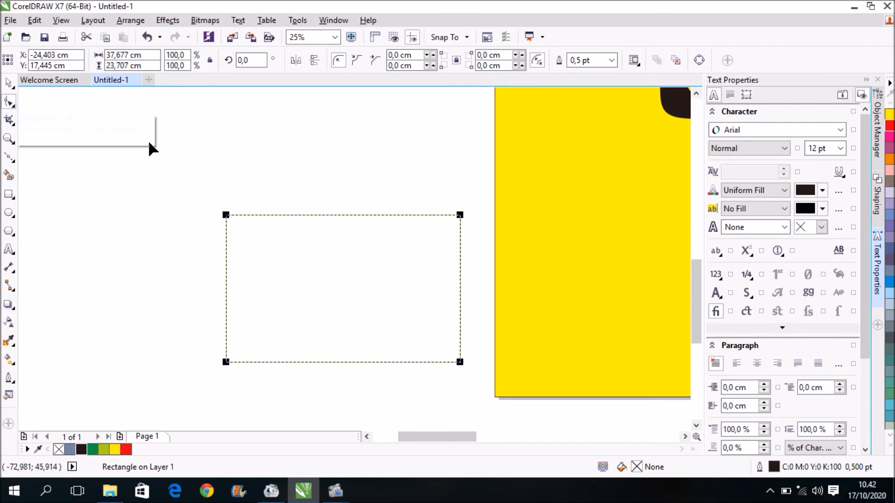
{"action": "left_click_drag", "start_coordinate": [459, 216], "coordinate": [423, 216]}
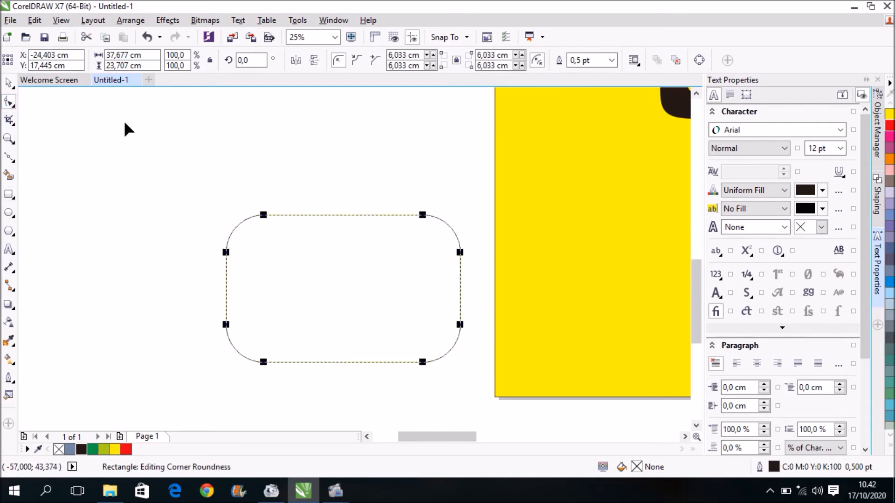
{"action": "left_click", "coordinate": [8, 82]}
{"action": "left_click", "coordinate": [161, 147]}
Shift the rounded rectangle about 8 cm to the left and fill it with red without an outline
{"action": "left_click_drag", "start_coordinate": [353, 243], "coordinate": [301, 242]}
{"action": "left_click", "coordinate": [126, 450]}
{"action": "left_click", "coordinate": [307, 400]}
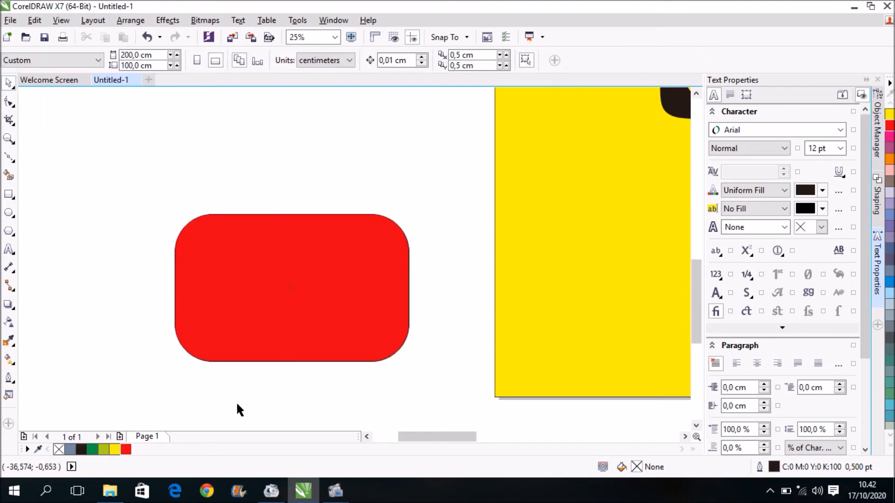
{"action": "left_click", "coordinate": [239, 310]}
{"action": "right_click", "coordinate": [58, 450]}
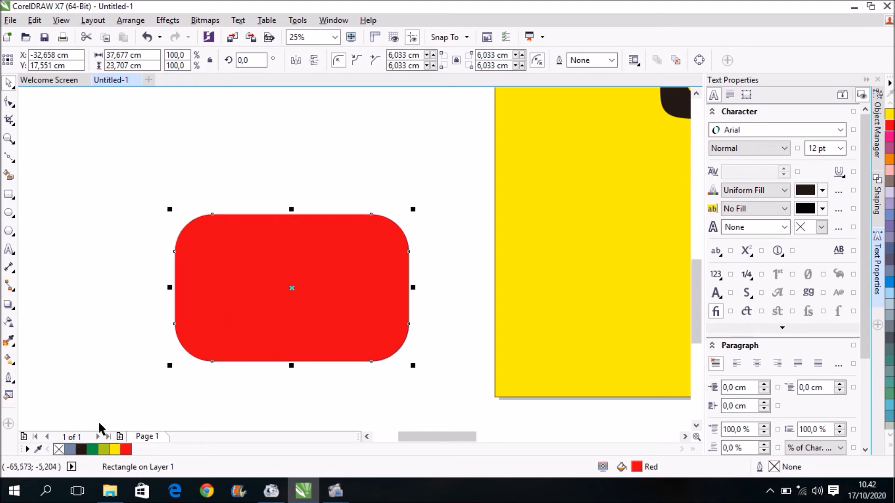
{"action": "left_click", "coordinate": [227, 384]}
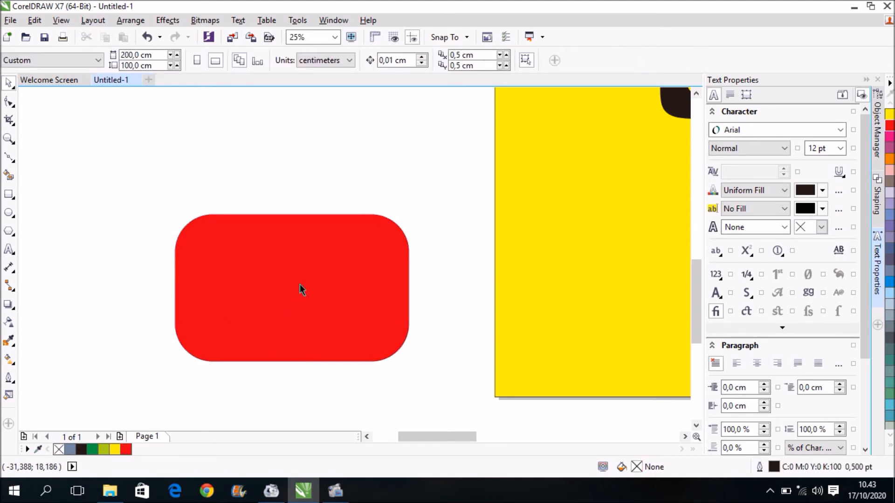
Duplicate the red rounded rectangle, placing the copy about 38 cm above the original
{"action": "scroll", "coordinate": [300, 284], "scroll_direction": "down", "scroll_amount": 2}
{"action": "mouse_move", "coordinate": [300, 285]}
{"action": "left_mouse_down"}
{"action": "mouse_move", "coordinate": [302, 261]}
{"action": "mouse_move", "coordinate": [303, 288]}
{"action": "left_mouse_up"}
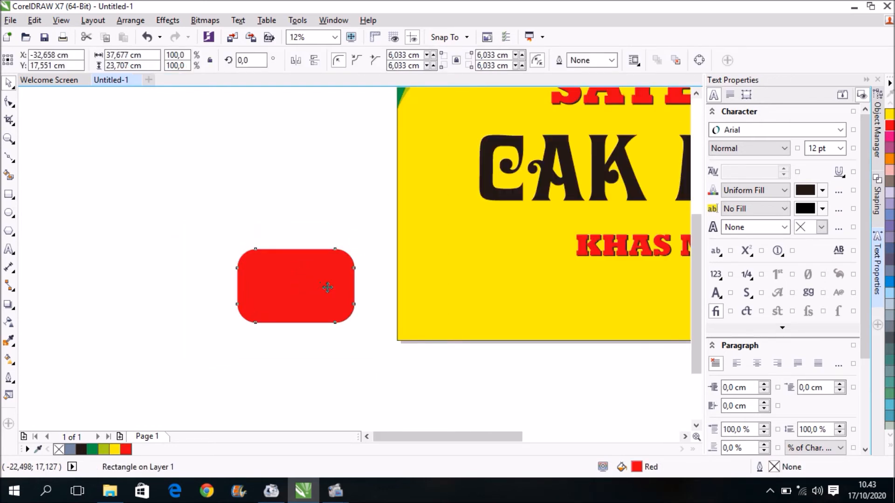
{"action": "left_click_drag", "start_coordinate": [321, 281], "coordinate": [318, 169]}
{"action": "right_click", "coordinate": [319, 169]}
{"action": "left_click", "coordinate": [336, 359]}
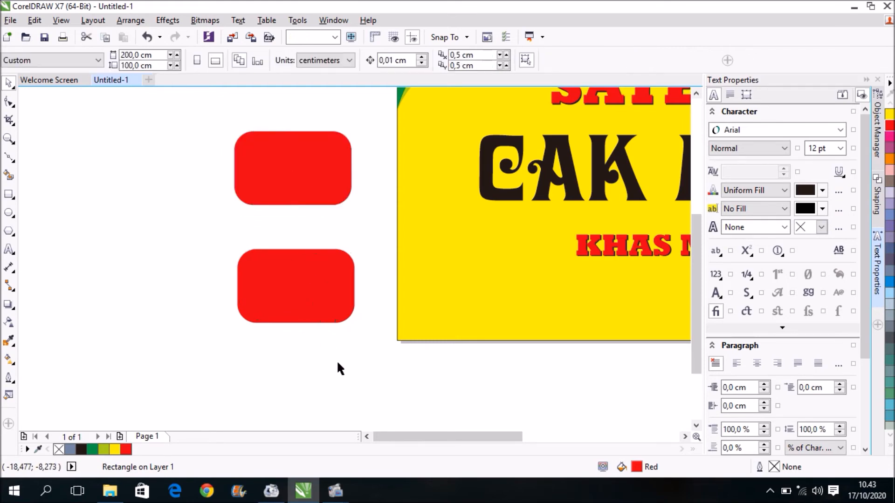
Give the lower rounded rectangle a linear fountain fill and change the gradient's white end colour to red
{"action": "left_click", "coordinate": [292, 284]}
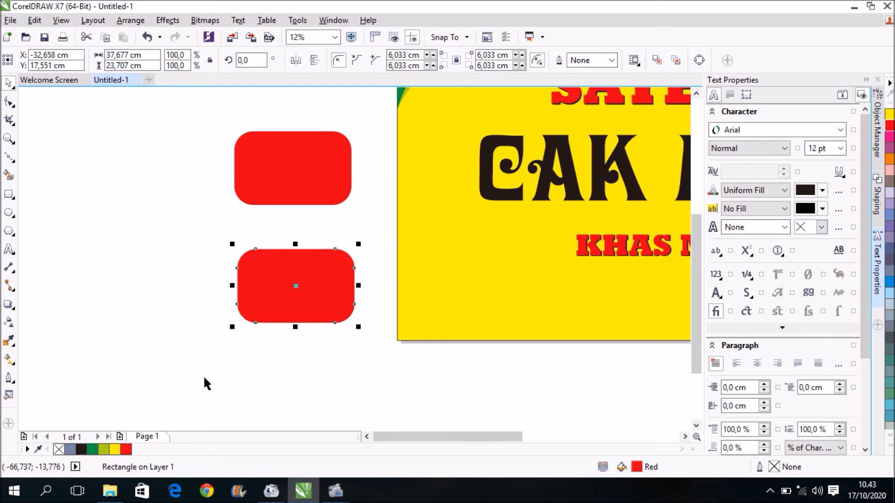
{"action": "key", "text": "F11"}
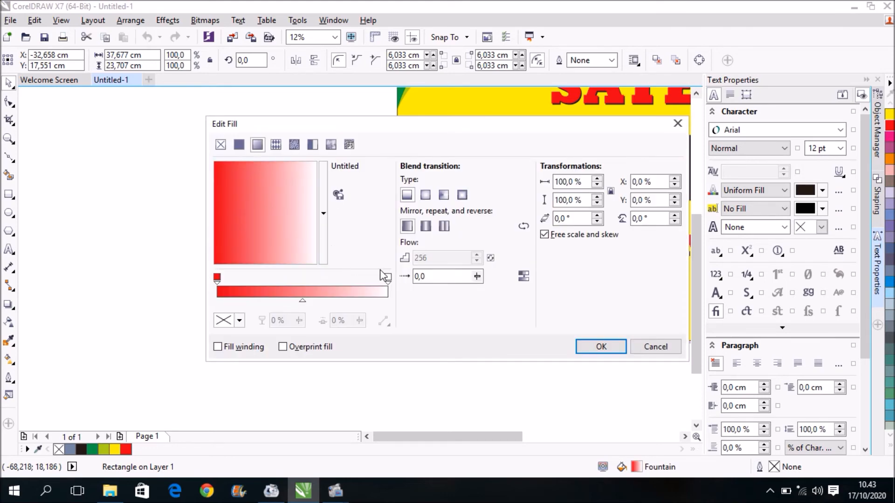
{"action": "left_click", "coordinate": [388, 278]}
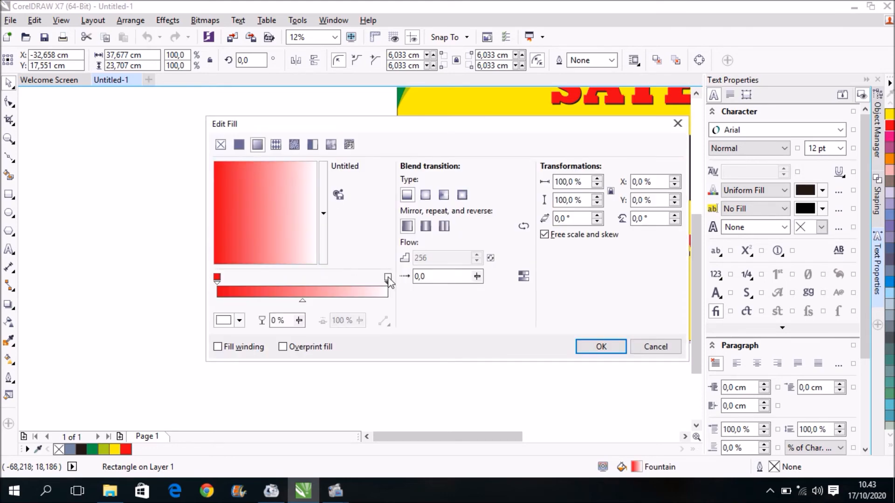
{"action": "left_click", "coordinate": [238, 320]}
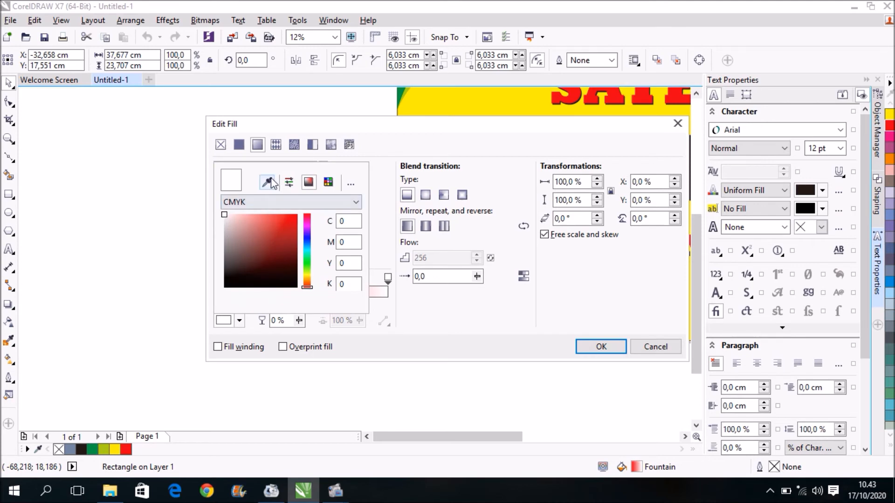
{"action": "left_click", "coordinate": [300, 214]}
{"action": "left_click", "coordinate": [616, 348]}
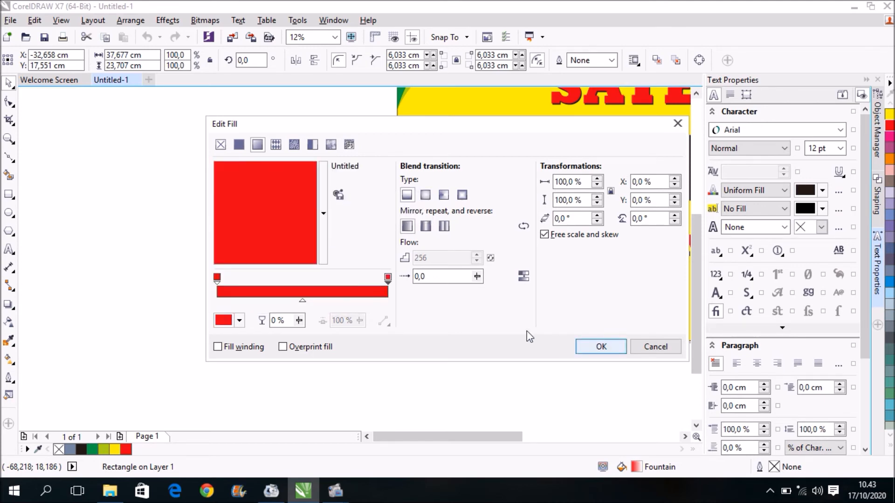
Add a gradient node at 77% and recolour it a lighter red
{"action": "double_click", "coordinate": [348, 282]}
{"action": "left_click", "coordinate": [238, 320]}
{"action": "left_click", "coordinate": [272, 220]}
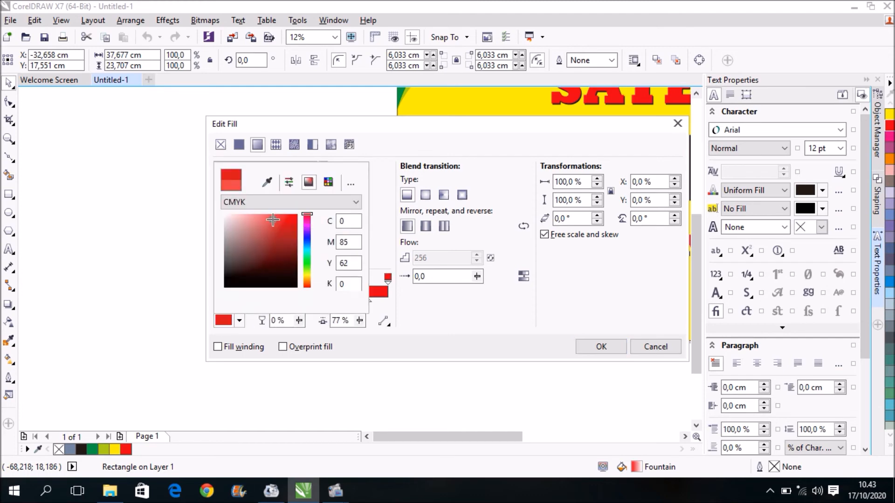
{"action": "left_click", "coordinate": [622, 359]}
Add a gradient node at 27% and set its colour to light red, C 0, M 73, Y 42, K 0
{"action": "double_click", "coordinate": [264, 288]}
{"action": "left_click", "coordinate": [239, 319]}
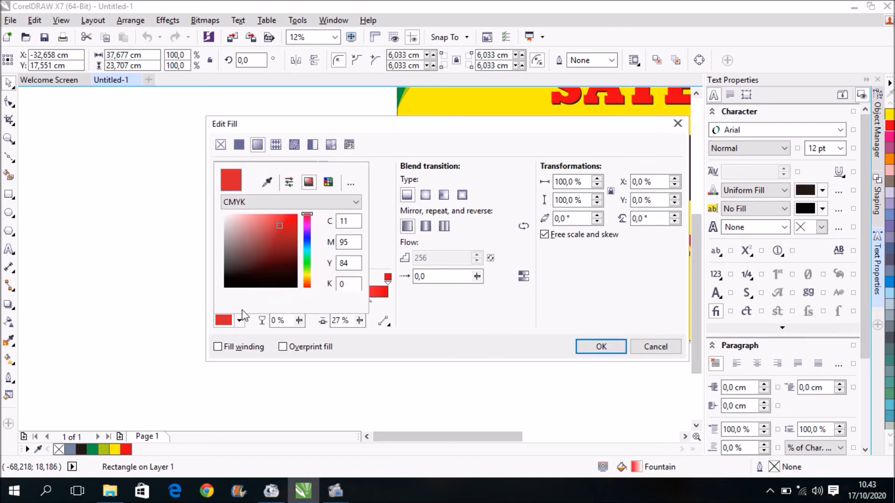
{"action": "left_click_drag", "start_coordinate": [281, 225], "coordinate": [265, 214]}
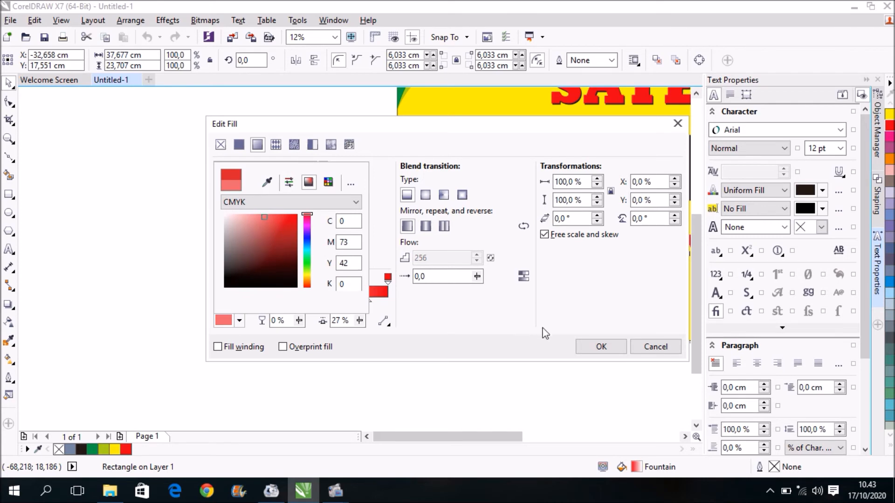
{"action": "left_click", "coordinate": [593, 344]}
Add a saturated red gradient node at 50% and apply the fountain fill to the lower rectangle
{"action": "double_click", "coordinate": [303, 279]}
{"action": "left_click", "coordinate": [239, 320]}
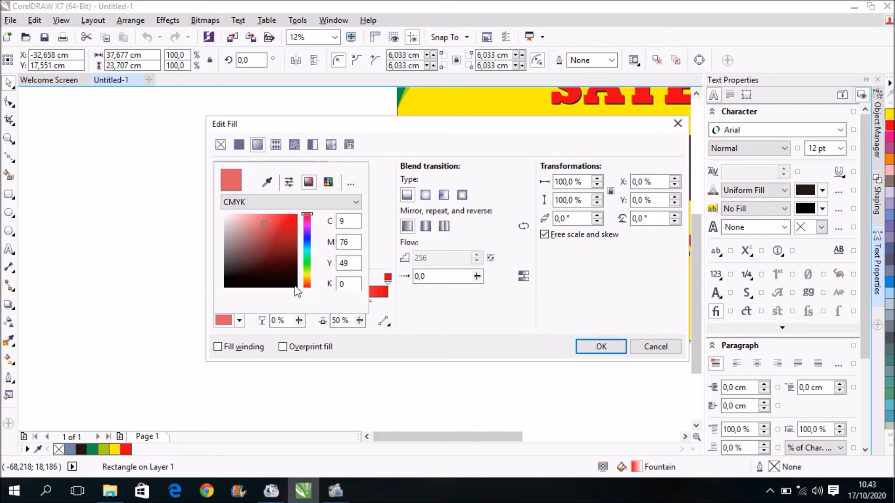
{"action": "left_click_drag", "start_coordinate": [307, 273], "coordinate": [313, 301]}
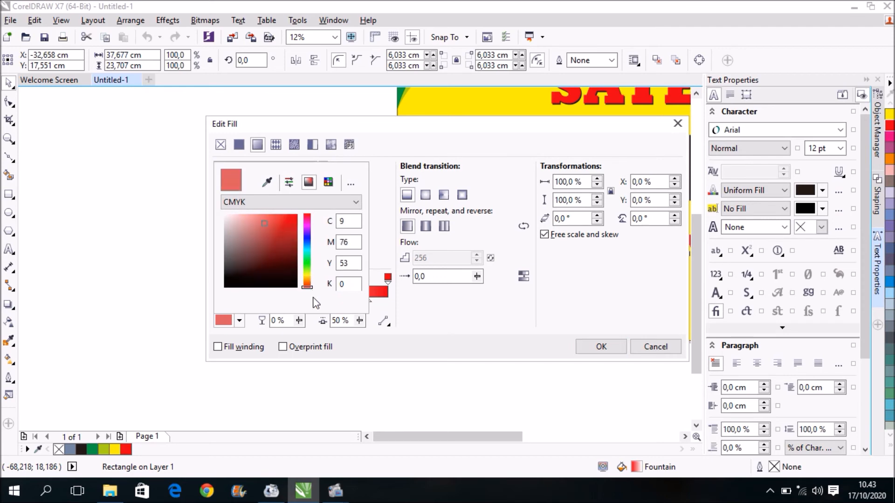
{"action": "left_click", "coordinate": [292, 222]}
{"action": "left_click", "coordinate": [588, 348]}
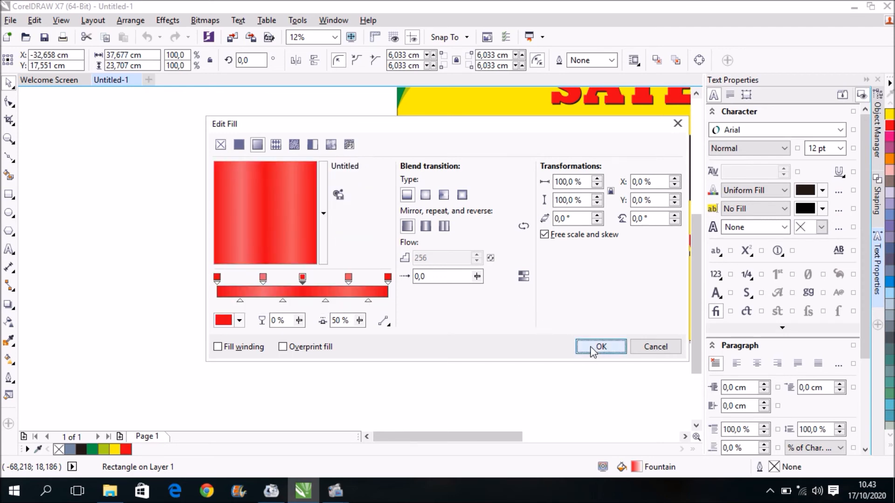
{"action": "left_click", "coordinate": [591, 348]}
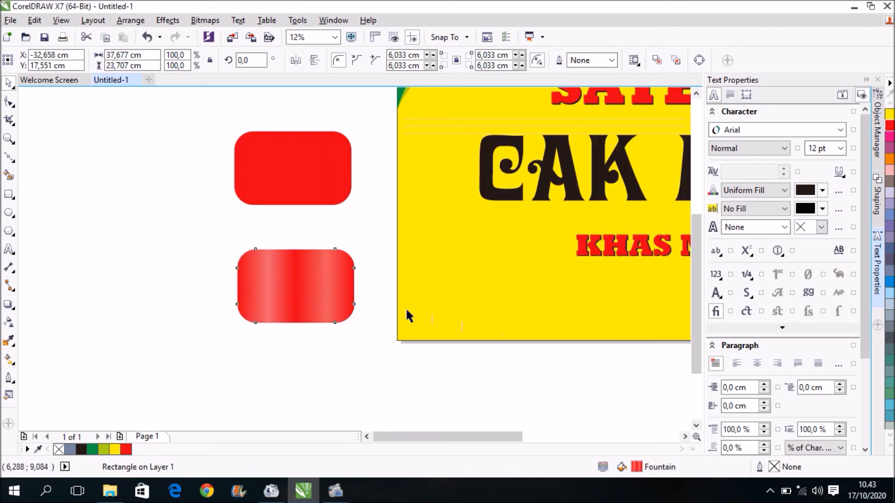
{"action": "left_click", "coordinate": [196, 219]}
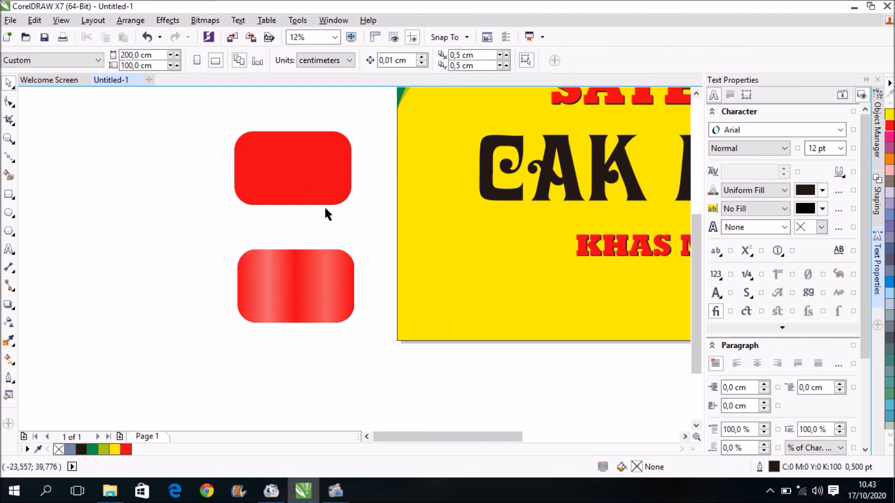
Shrink the plain red copy to about 34.5 × 21.7 cm and place it over the gradient rectangle
{"action": "left_click", "coordinate": [317, 185]}
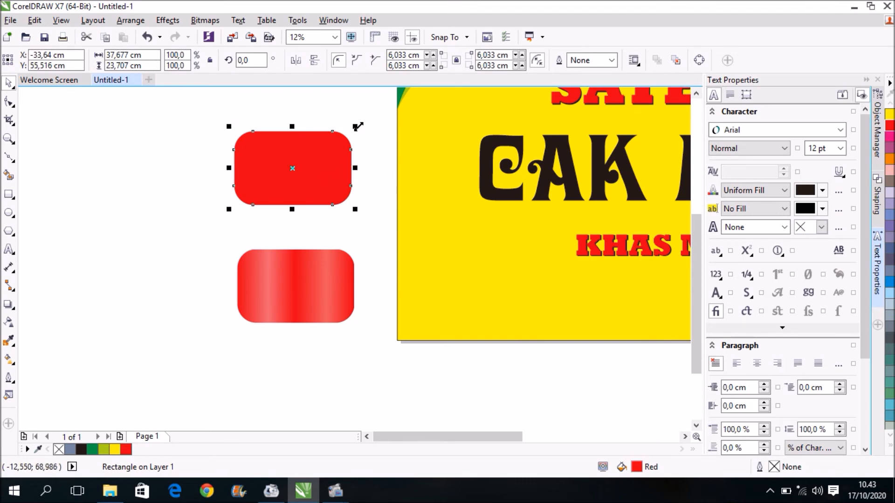
{"action": "left_click_drag", "start_coordinate": [357, 126], "coordinate": [355, 136]}
{"action": "left_click_drag", "start_coordinate": [289, 169], "coordinate": [320, 283]}
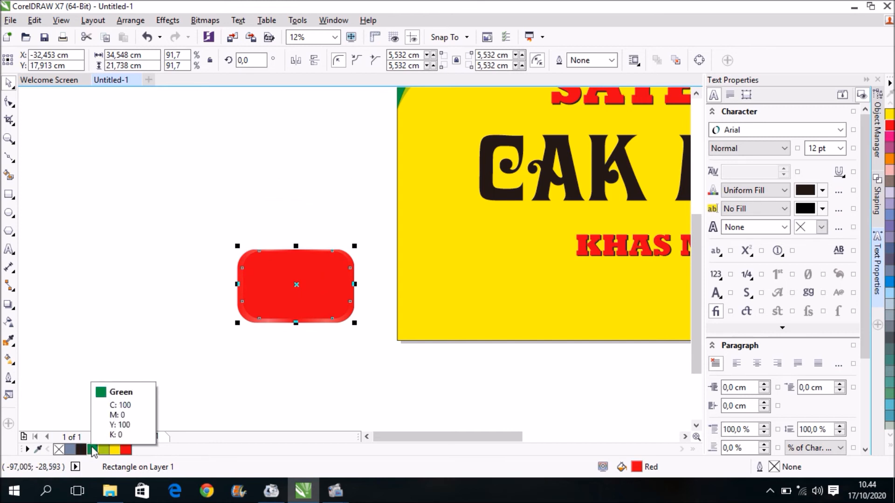
Give the smaller rounded rectangle a white outline and remove its red fill
{"action": "left_click", "coordinate": [891, 448]}
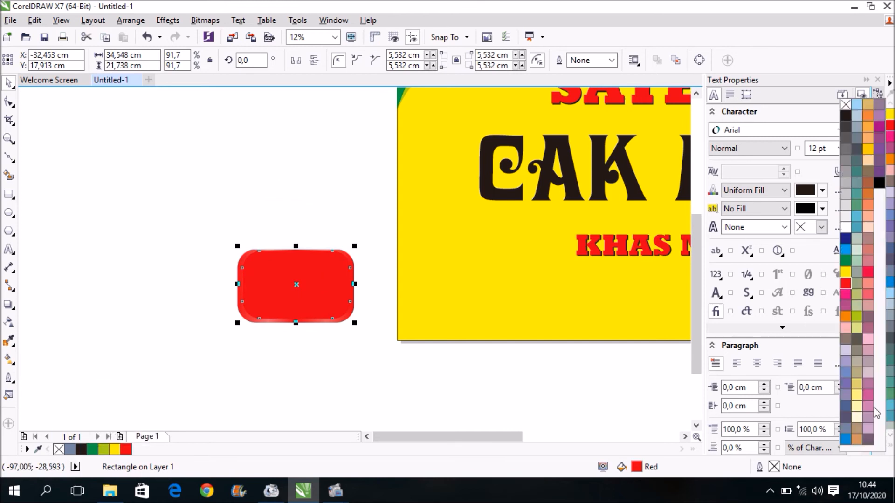
{"action": "right_click", "coordinate": [845, 230]}
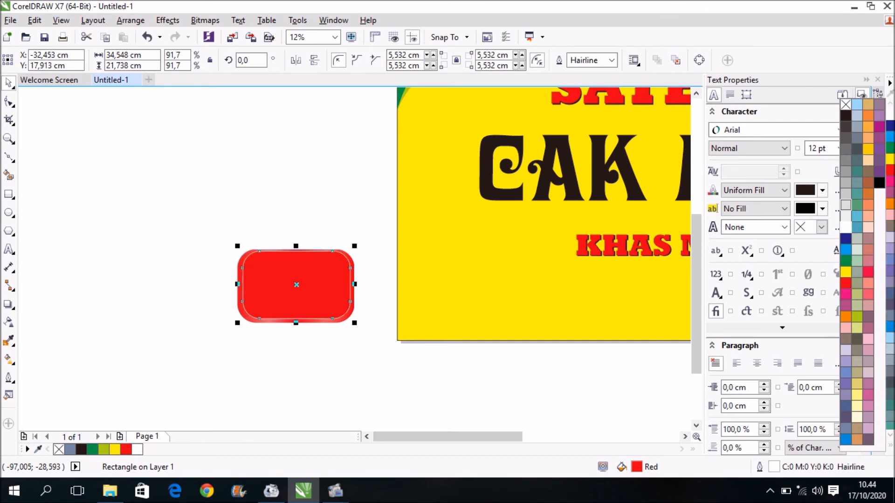
{"action": "left_click", "coordinate": [846, 105]}
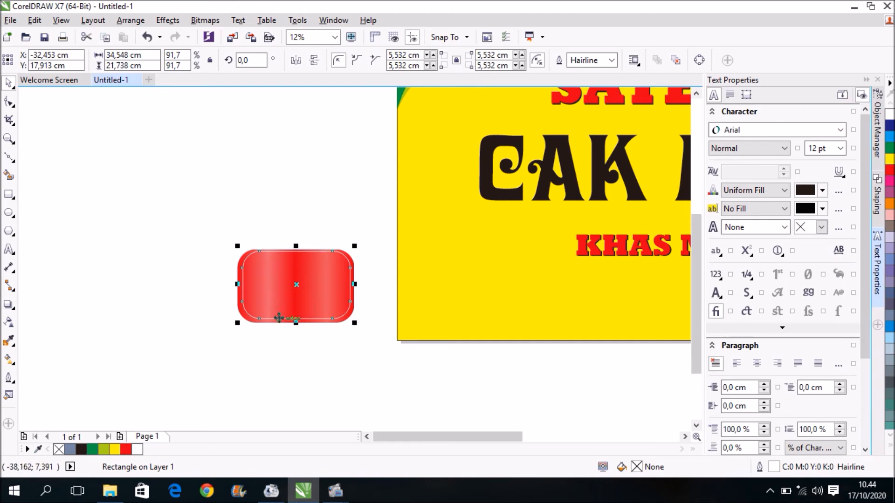
Align the white outline and the gradient rectangle by their centers, both horizontally and vertically
{"action": "scroll", "coordinate": [287, 282], "scroll_direction": "up", "scroll_amount": 3}
{"action": "scroll", "coordinate": [289, 310], "scroll_direction": "down", "scroll_amount": 2}
{"action": "scroll", "coordinate": [251, 196], "scroll_direction": "up", "scroll_amount": 1}
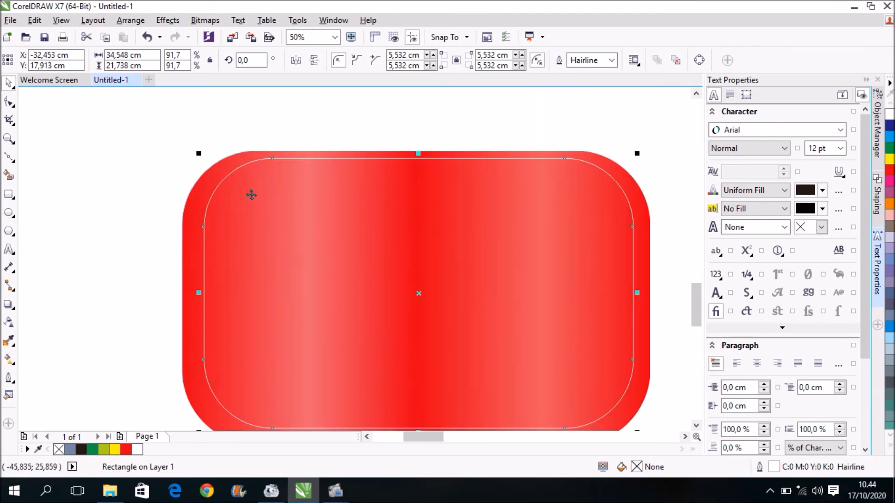
{"action": "left_click", "coordinate": [193, 348], "text": "shift"}
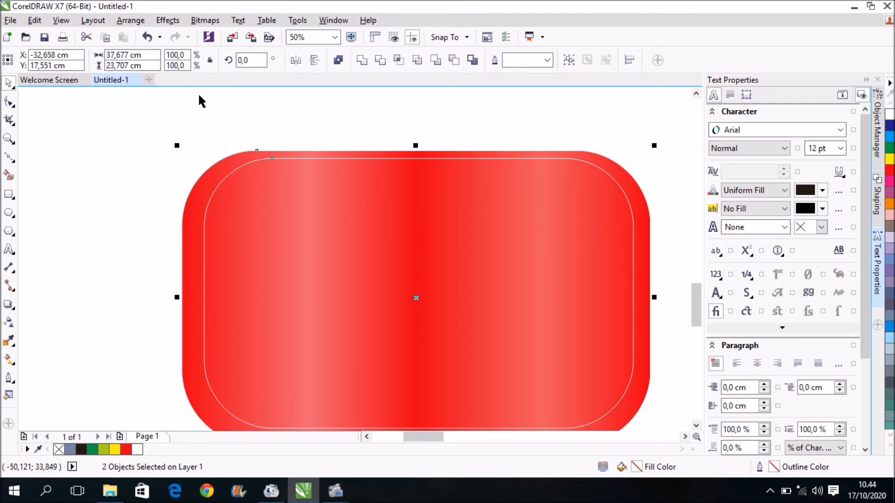
{"action": "left_click", "coordinate": [131, 20]}
{"action": "mouse_move", "coordinate": [257, 49]}
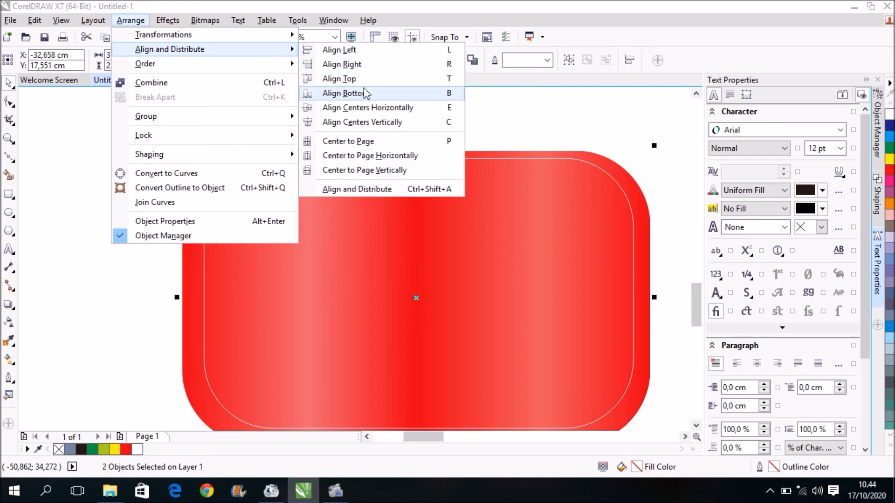
{"action": "left_click", "coordinate": [375, 107]}
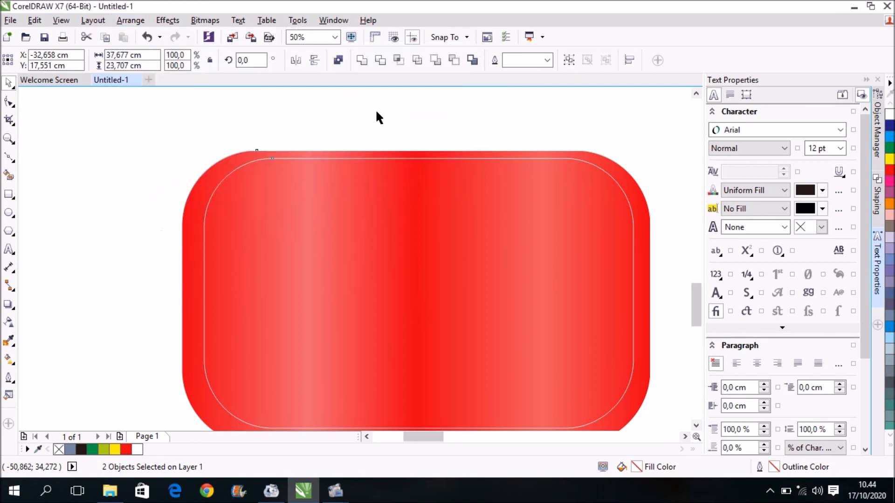
{"action": "left_click", "coordinate": [132, 20]}
{"action": "mouse_move", "coordinate": [182, 51]}
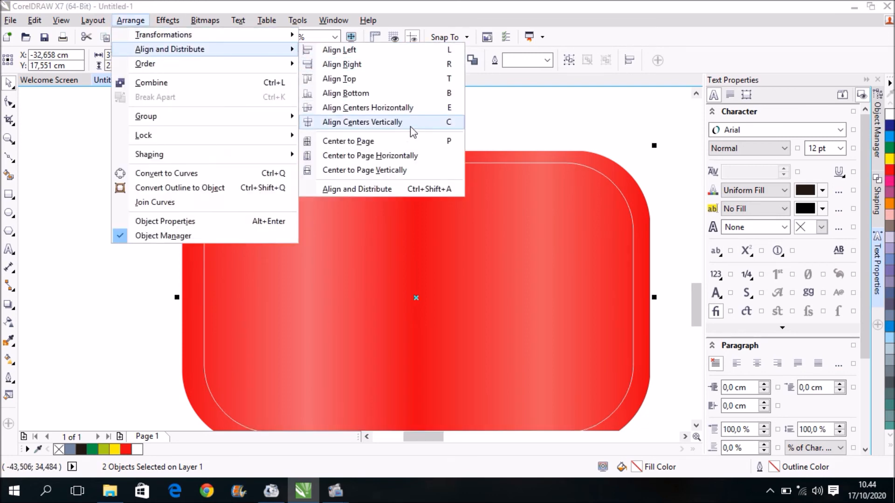
{"action": "left_click", "coordinate": [410, 124]}
{"action": "left_click", "coordinate": [416, 122]}
Set the outline width of the white inner rounded rectangle to 4.0 pt
{"action": "left_click", "coordinate": [426, 162]}
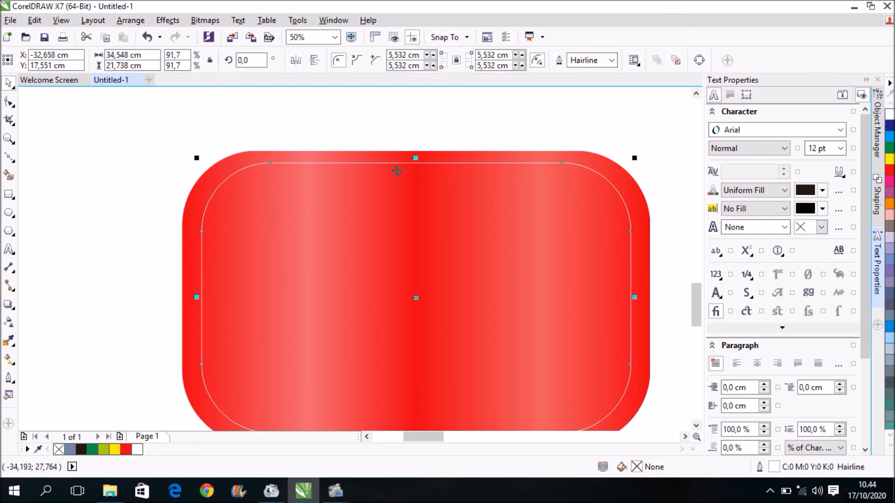
{"action": "left_click", "coordinate": [611, 60]}
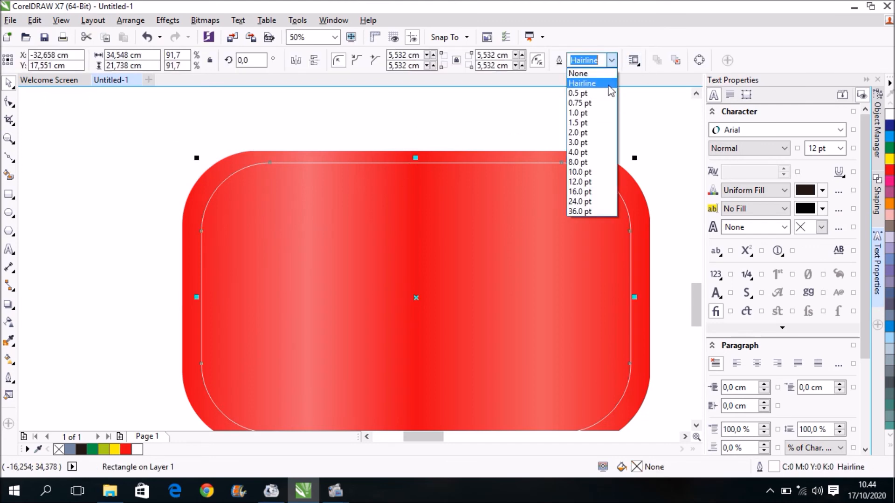
{"action": "left_click", "coordinate": [598, 122]}
{"action": "left_click", "coordinate": [611, 60]}
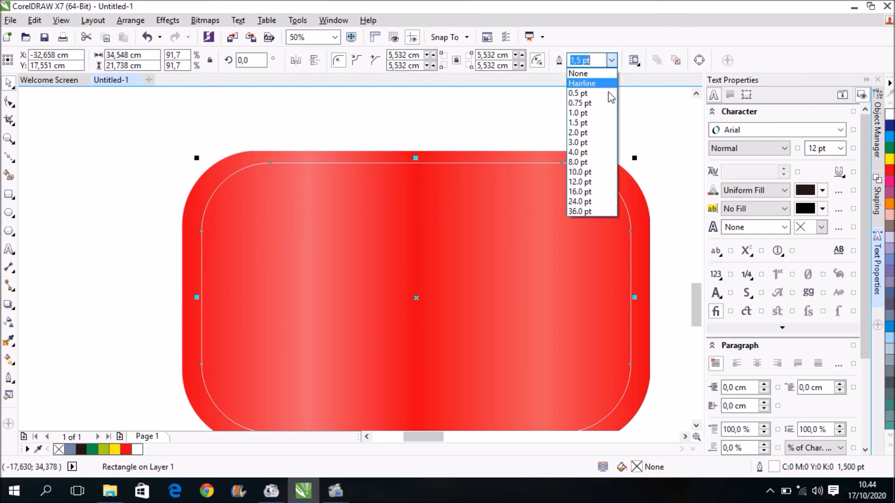
{"action": "left_click", "coordinate": [600, 133]}
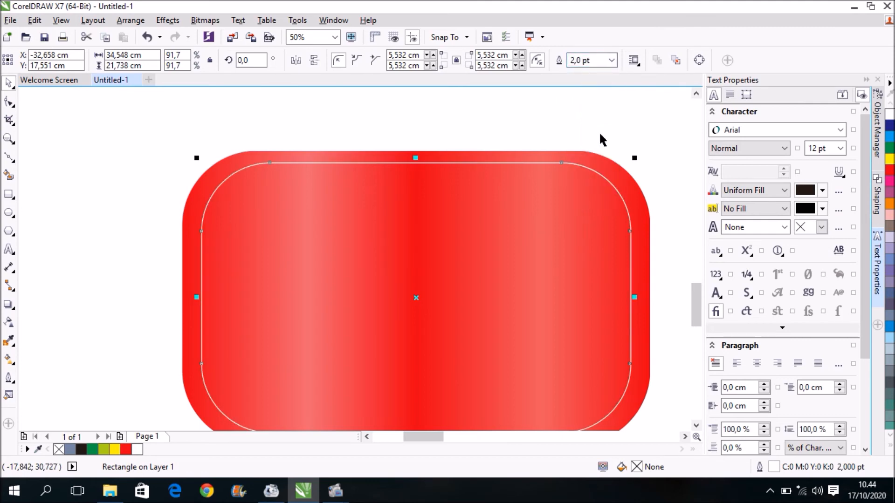
{"action": "left_click", "coordinate": [611, 61]}
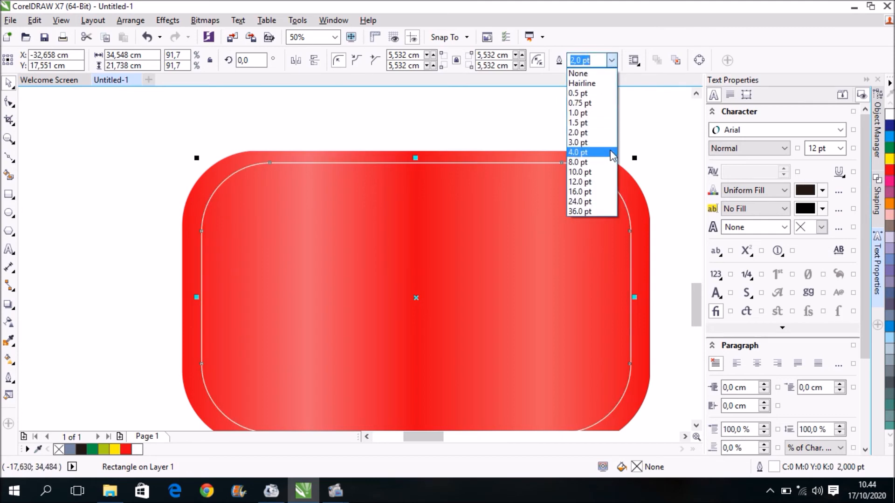
{"action": "left_click", "coordinate": [608, 154]}
{"action": "left_click", "coordinate": [460, 127]}
Group the white outline with the gradient rectangle and move the group onto the lower-left corner of the yellow banner
{"action": "scroll", "coordinate": [422, 125], "scroll_direction": "down", "scroll_amount": 1}
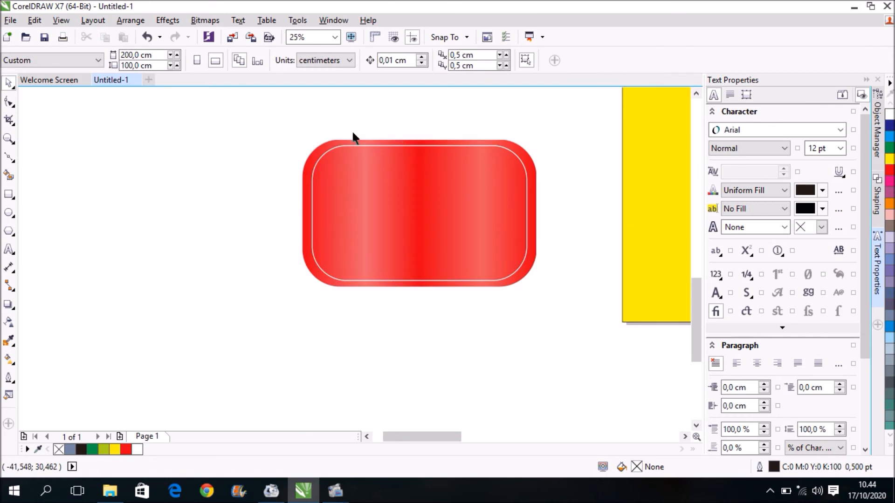
{"action": "left_click_drag", "start_coordinate": [257, 131], "coordinate": [567, 301]}
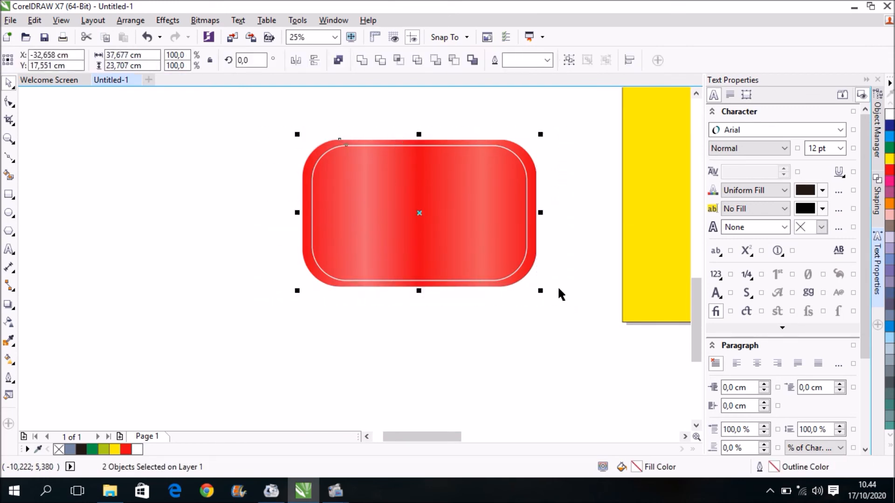
{"action": "key", "text": "ctrl+g"}
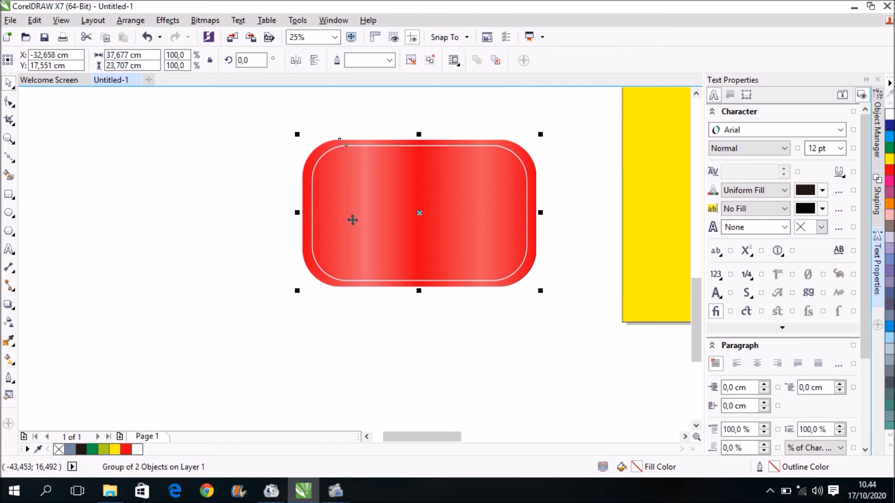
{"action": "scroll", "coordinate": [351, 218], "scroll_direction": "down", "scroll_amount": 1}
{"action": "left_click_drag", "start_coordinate": [386, 217], "coordinate": [553, 224]}
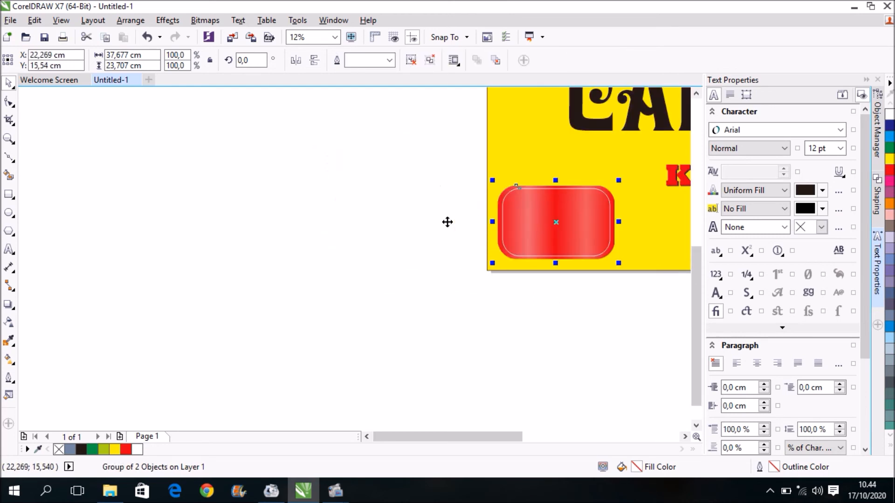
{"action": "scroll", "coordinate": [426, 221], "scroll_direction": "down", "scroll_amount": 1}
{"action": "scroll", "coordinate": [493, 227], "scroll_direction": "up", "scroll_amount": 2}
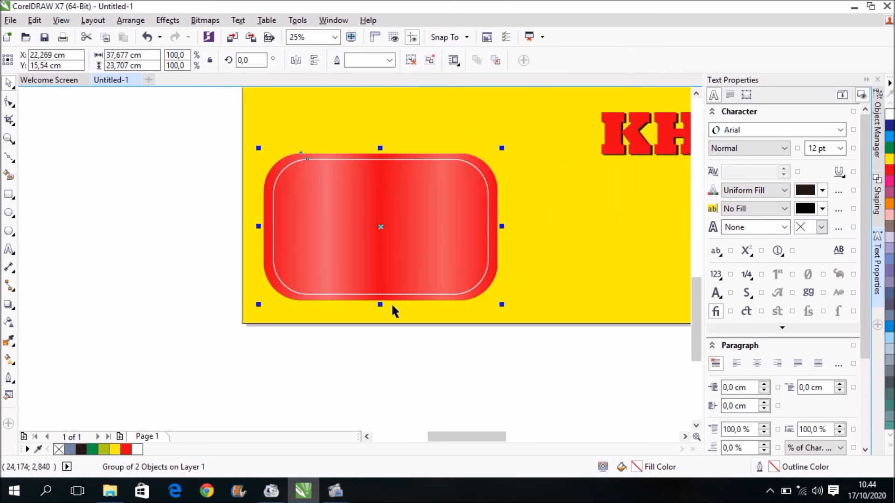
{"action": "left_click", "coordinate": [150, 204]}
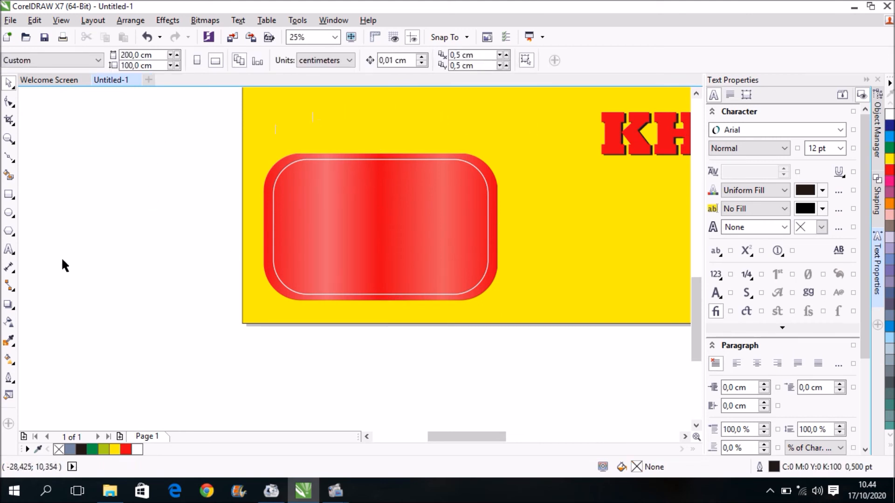
Add the two-line text TERIMA PESANAN at 100 pt on the red gradient panel
{"action": "left_click", "coordinate": [9, 250]}
{"action": "left_click", "coordinate": [338, 190]}
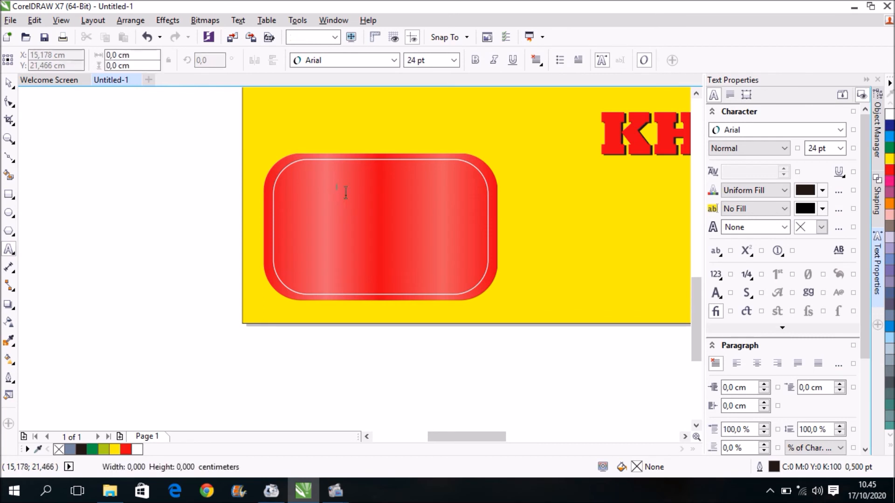
{"action": "left_click", "coordinate": [453, 60]}
{"action": "left_click", "coordinate": [425, 222]}
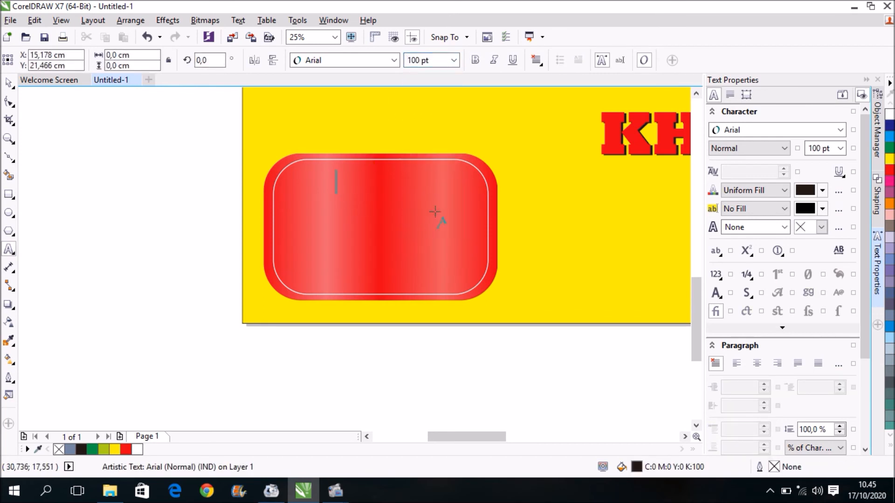
{"action": "type", "text": "TERIM"}
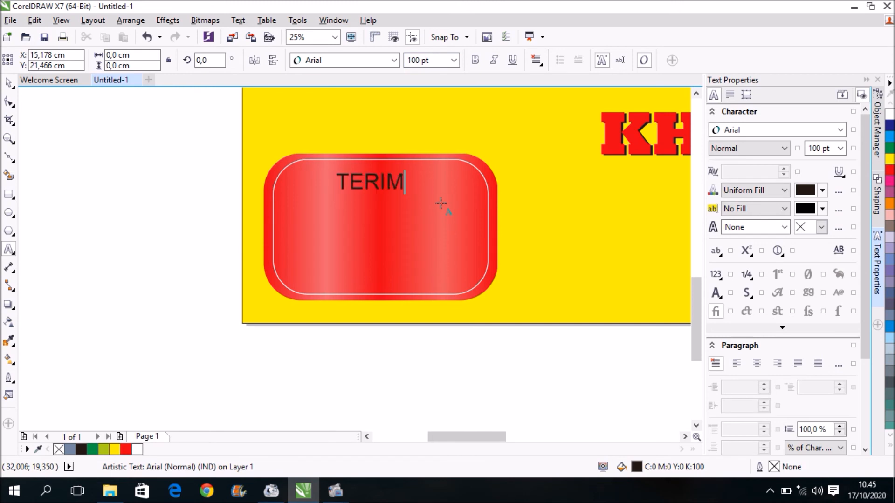
{"action": "type", "text": "A"}
{"action": "key", "text": "Return"}
{"action": "type", "text": "PESAN"}
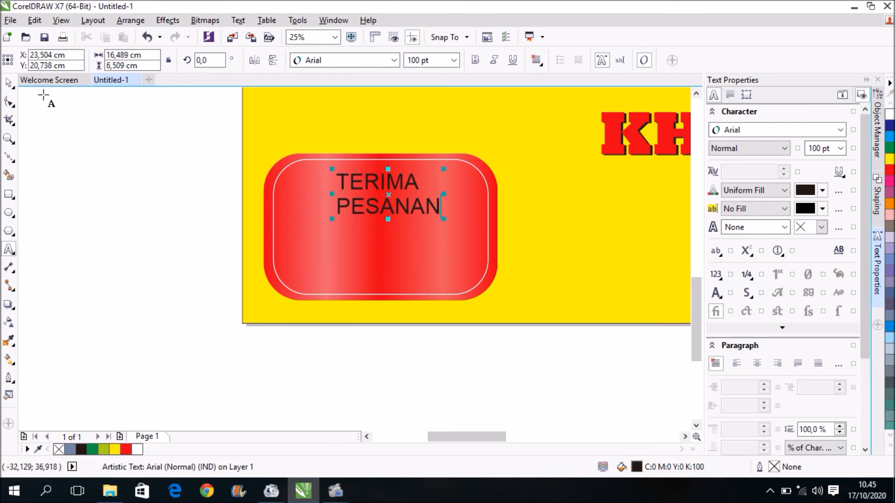
{"action": "left_click", "coordinate": [9, 83]}
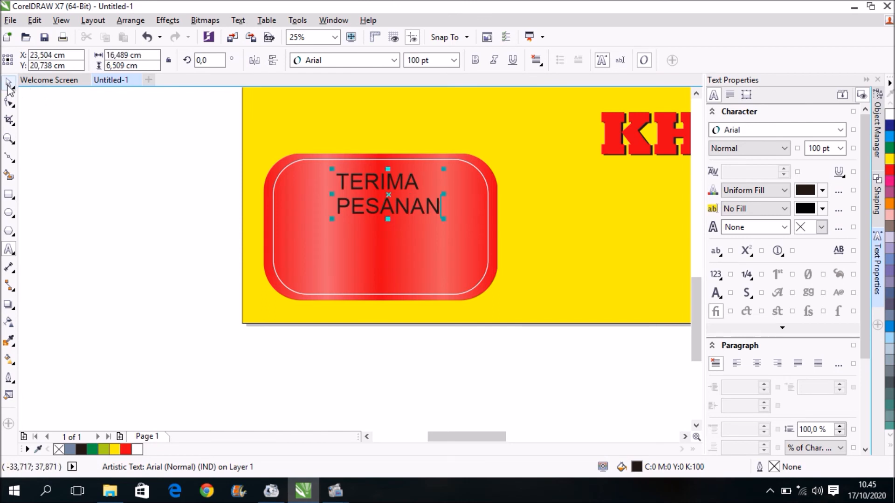
Center-align the TERIMA PESANAN lines, fill them white and move the text to the middle of the red panel
{"action": "left_click", "coordinate": [543, 67]}
{"action": "left_click", "coordinate": [575, 102]}
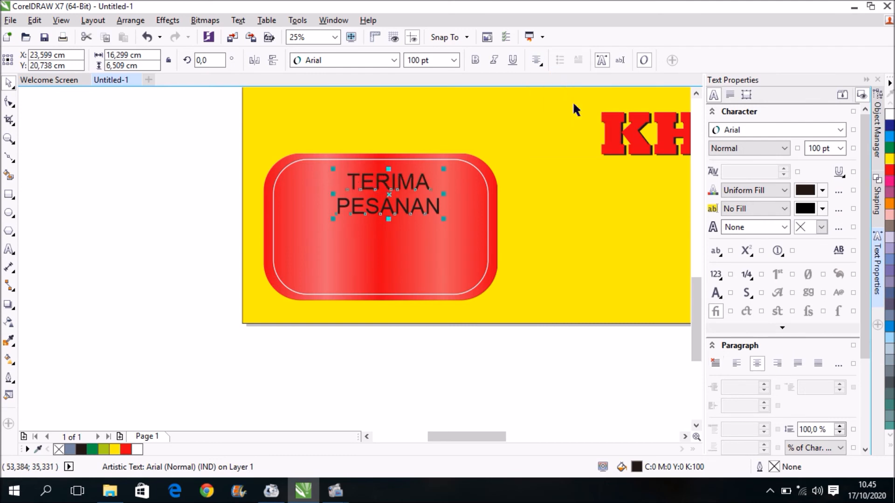
{"action": "left_click", "coordinate": [141, 450]}
{"action": "left_click_drag", "start_coordinate": [386, 214], "coordinate": [370, 224]}
Change the font of the TERIMA PESANAN text to U.S. 101
{"action": "left_click", "coordinate": [818, 130]}
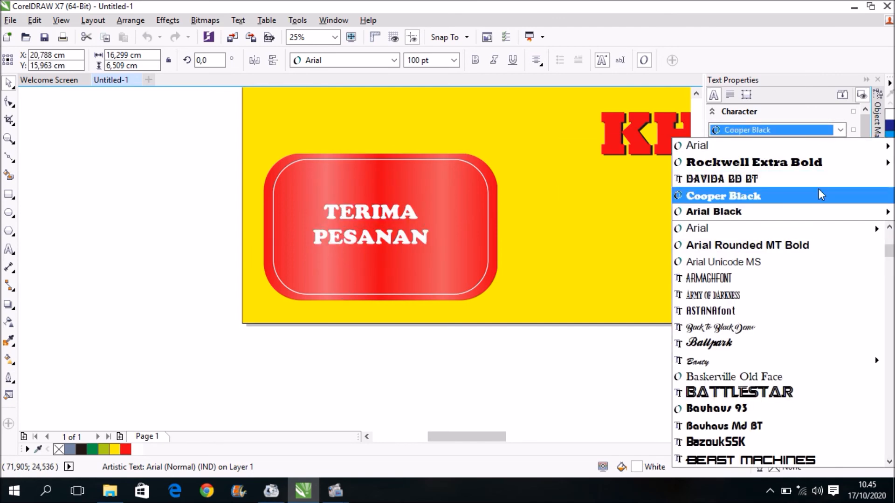
{"action": "scroll", "coordinate": [788, 277], "scroll_direction": "down", "scroll_amount": 3}
{"action": "scroll", "coordinate": [783, 298], "scroll_direction": "down", "scroll_amount": 3}
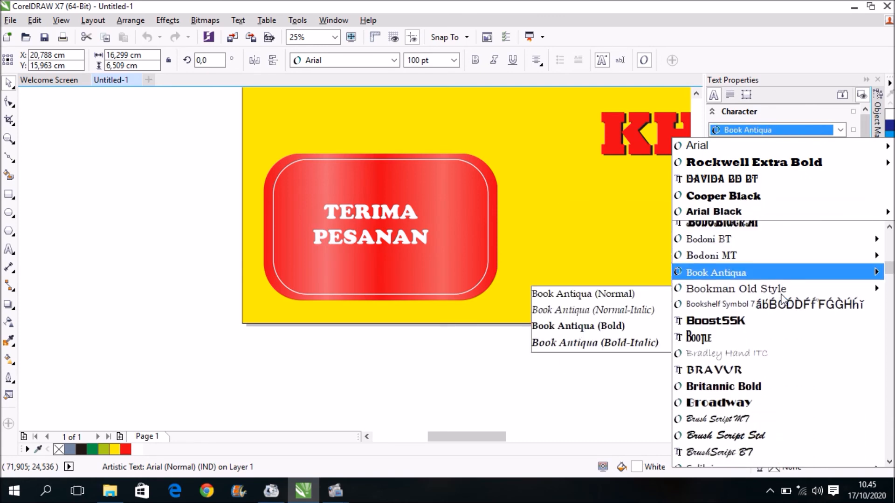
{"action": "scroll", "coordinate": [778, 298], "scroll_direction": "down", "scroll_amount": 7}
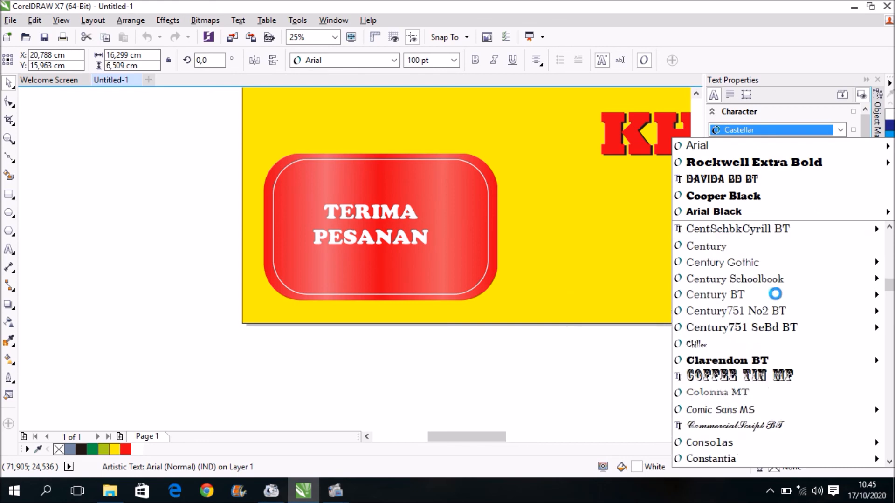
{"action": "scroll", "coordinate": [776, 296], "scroll_direction": "down", "scroll_amount": 4}
{"action": "scroll", "coordinate": [777, 298], "scroll_direction": "down", "scroll_amount": 6}
{"action": "scroll", "coordinate": [778, 298], "scroll_direction": "down", "scroll_amount": 3}
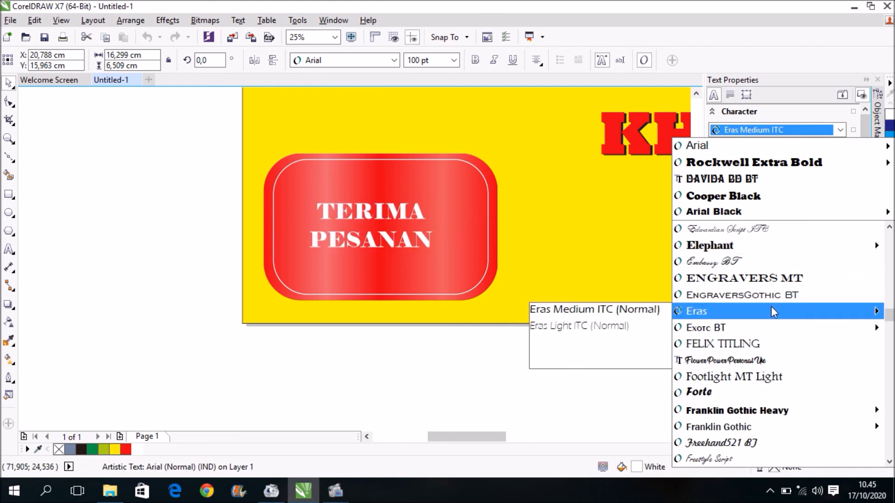
{"action": "scroll", "coordinate": [776, 310], "scroll_direction": "down", "scroll_amount": 3}
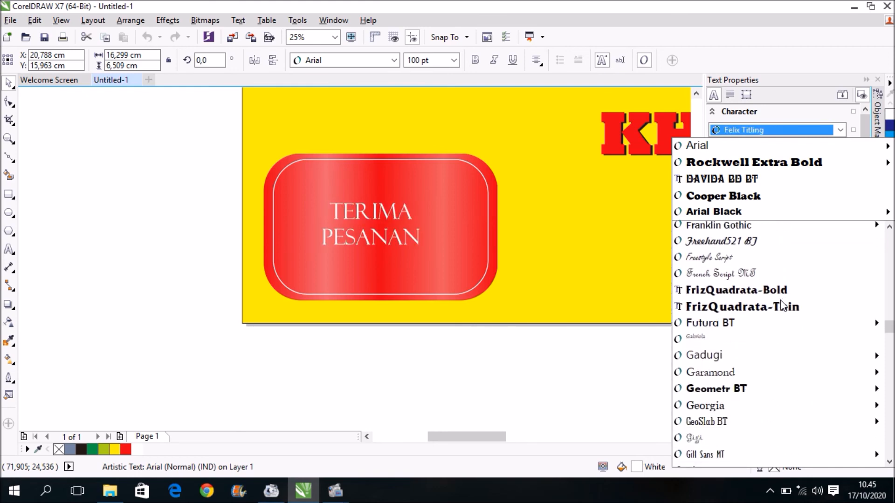
{"action": "scroll", "coordinate": [780, 317], "scroll_direction": "down", "scroll_amount": 1}
{"action": "mouse_move", "coordinate": [773, 344]}
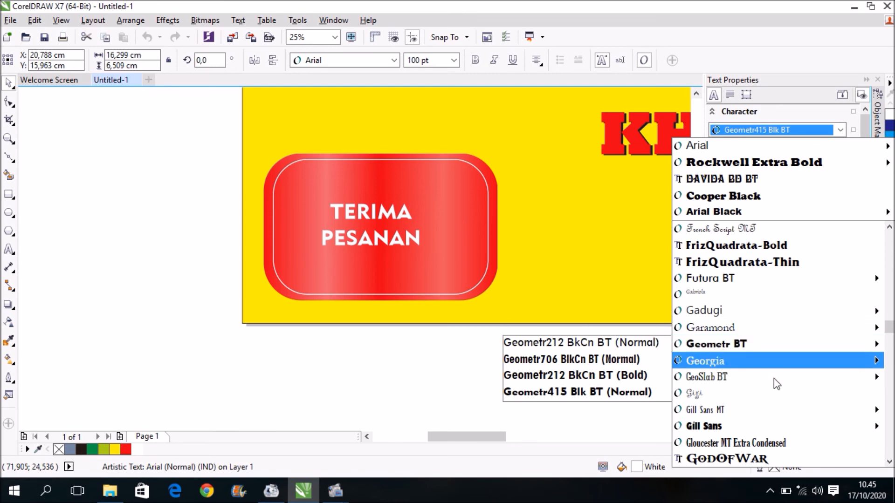
{"action": "mouse_move", "coordinate": [767, 412]}
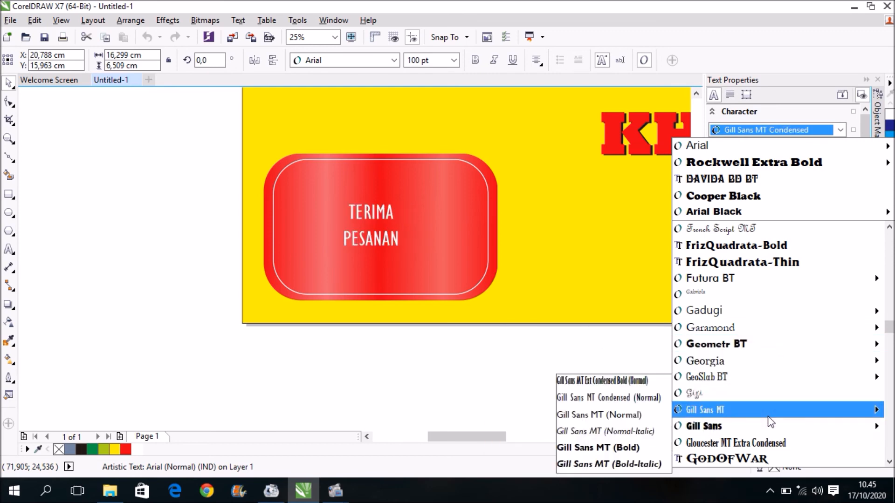
{"action": "scroll", "coordinate": [775, 426], "scroll_direction": "down", "scroll_amount": 5}
{"action": "scroll", "coordinate": [786, 340], "scroll_direction": "down", "scroll_amount": 5}
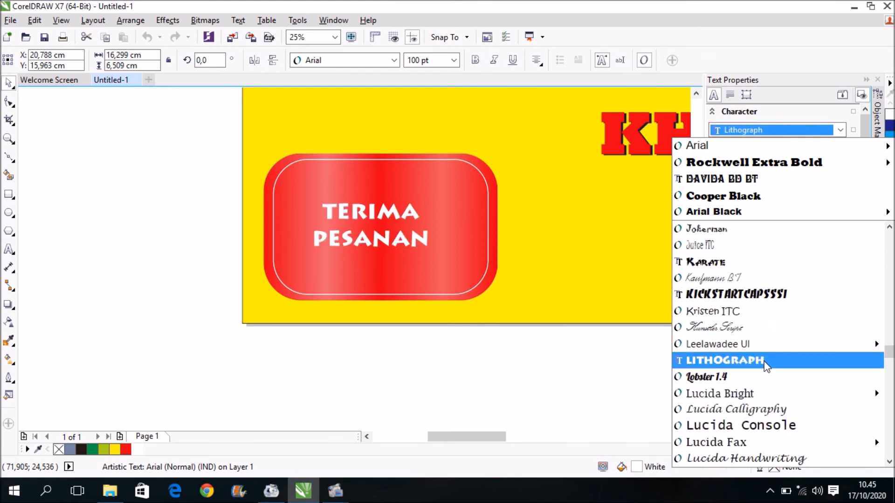
{"action": "scroll", "coordinate": [775, 359], "scroll_direction": "down", "scroll_amount": 5}
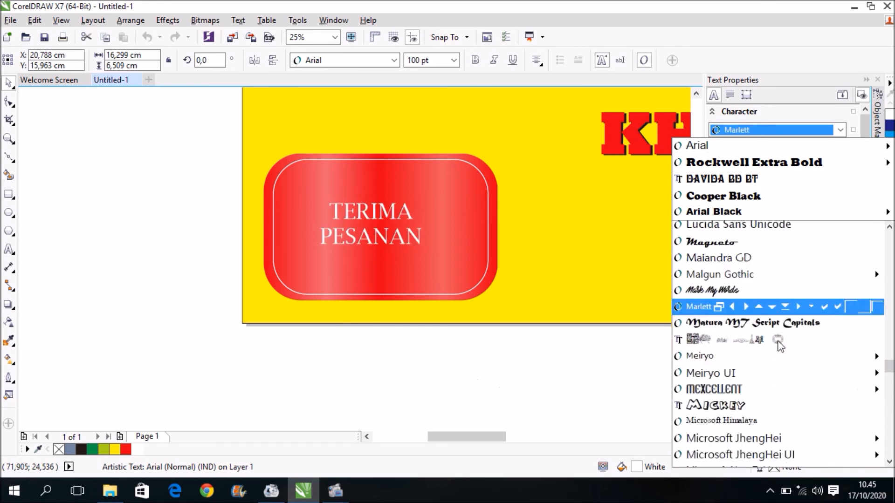
{"action": "scroll", "coordinate": [779, 344], "scroll_direction": "down", "scroll_amount": 7}
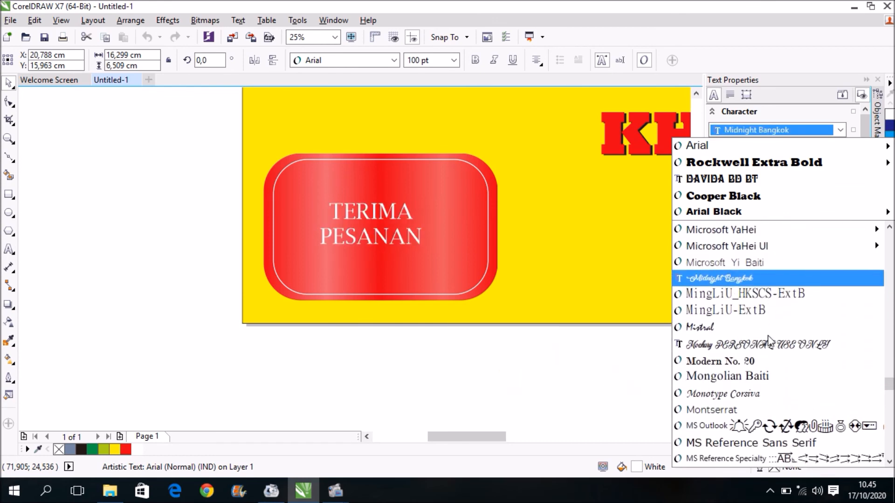
{"action": "scroll", "coordinate": [768, 339], "scroll_direction": "down", "scroll_amount": 4}
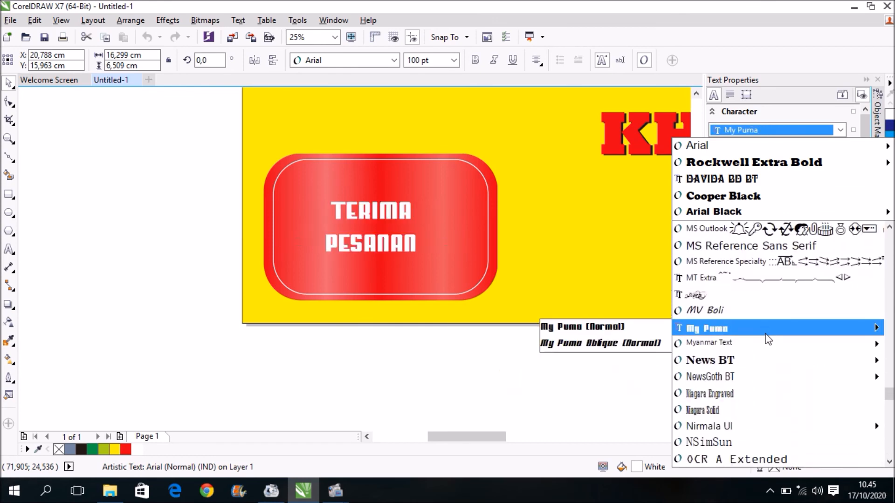
{"action": "scroll", "coordinate": [768, 339], "scroll_direction": "down", "scroll_amount": 6}
{"action": "scroll", "coordinate": [766, 339], "scroll_direction": "down", "scroll_amount": 6}
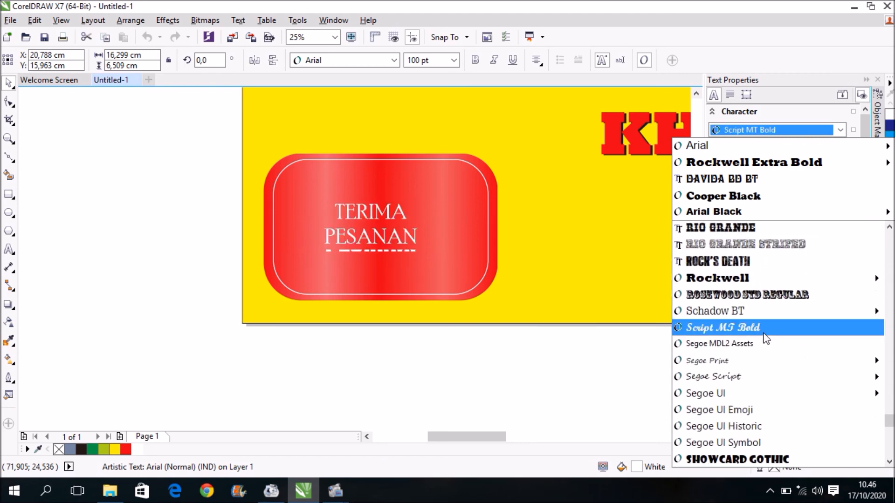
{"action": "scroll", "coordinate": [767, 339], "scroll_direction": "down", "scroll_amount": 1}
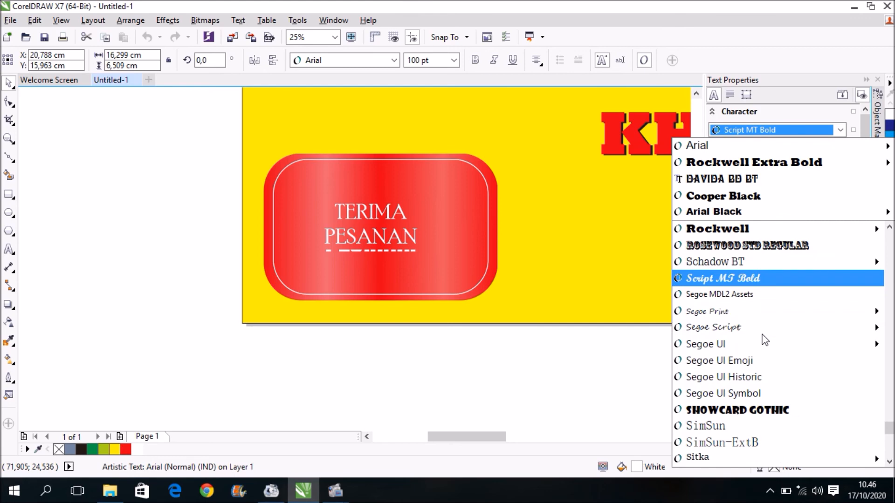
{"action": "scroll", "coordinate": [765, 341], "scroll_direction": "down", "scroll_amount": 8}
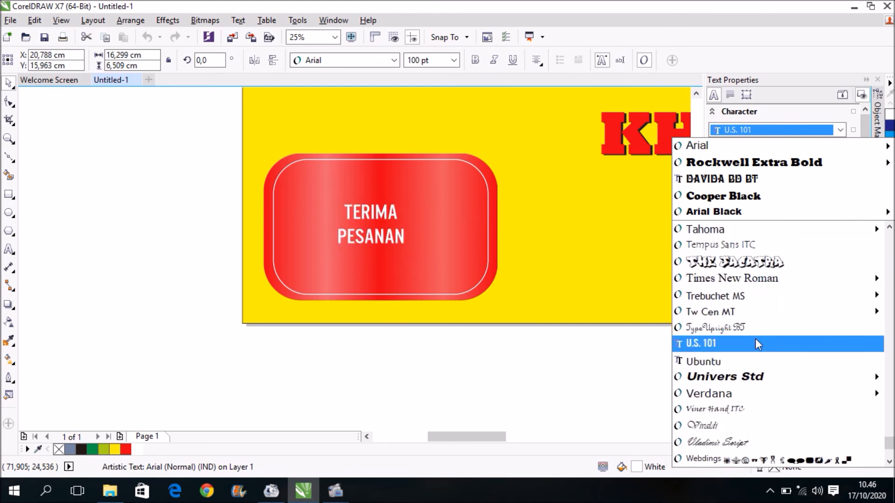
{"action": "left_click", "coordinate": [758, 344]}
Enlarge the TERIMA PESANAN text to about 27.5 × 16.5 cm and position it inside the panel's white outline
{"action": "left_click_drag", "start_coordinate": [411, 248], "coordinate": [454, 276]}
{"action": "left_click_drag", "start_coordinate": [333, 199], "coordinate": [266, 175]}
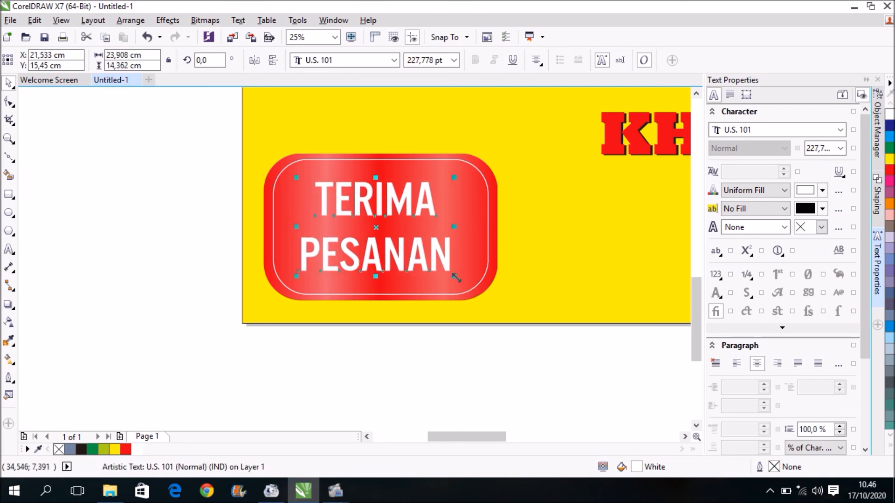
{"action": "left_click_drag", "start_coordinate": [459, 280], "coordinate": [472, 285]}
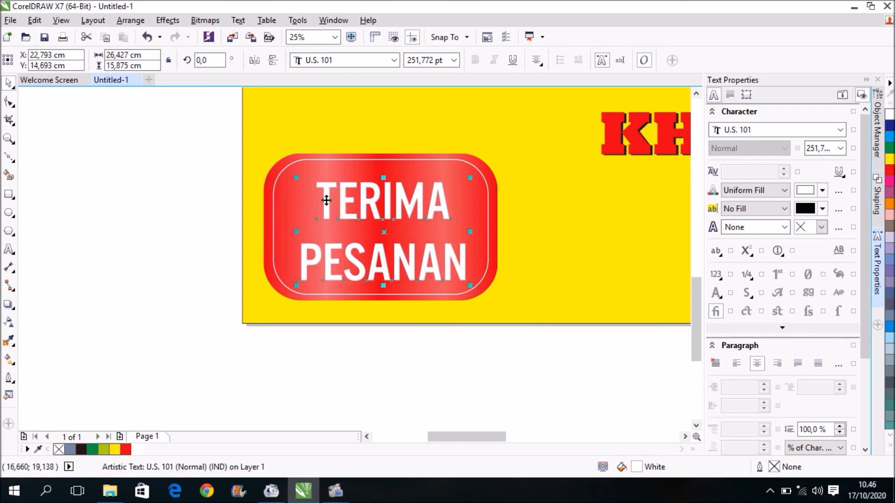
{"action": "left_click_drag", "start_coordinate": [291, 177], "coordinate": [290, 173]}
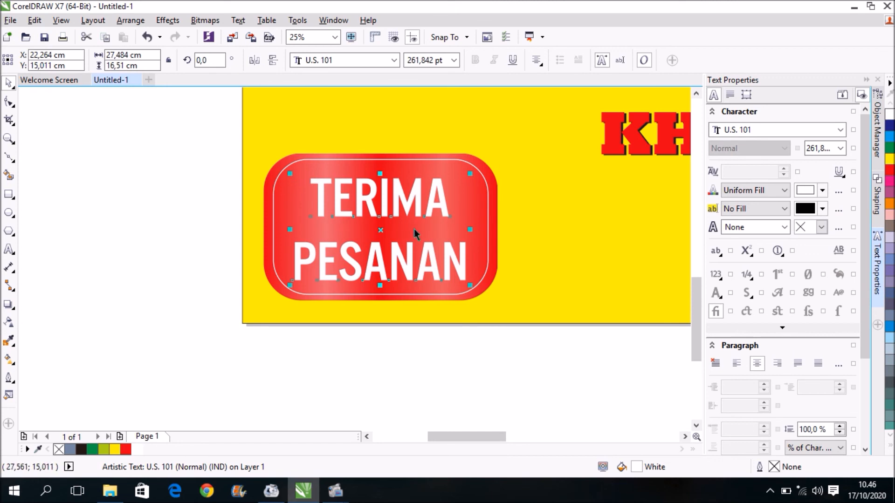
{"action": "left_click_drag", "start_coordinate": [416, 193], "coordinate": [414, 193]}
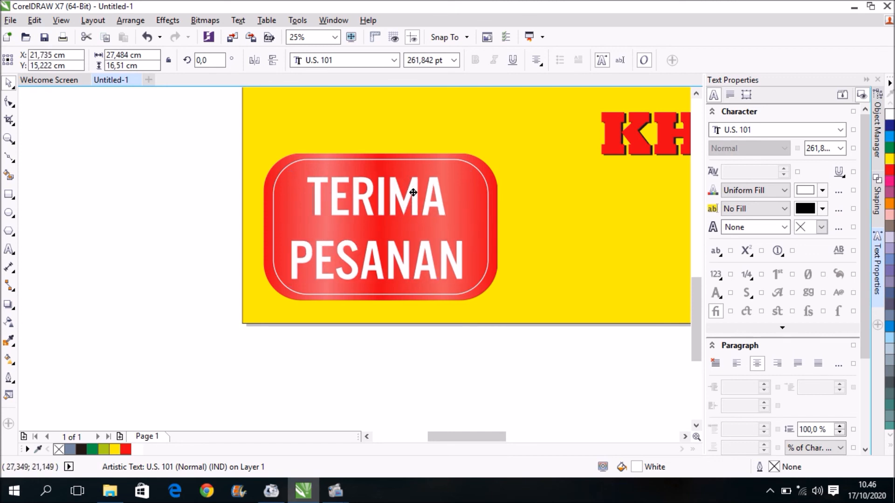
Align the centers of the TERIMA PESANAN text and its red panel both horizontally and vertically
{"action": "left_click", "coordinate": [466, 181], "text": "shift"}
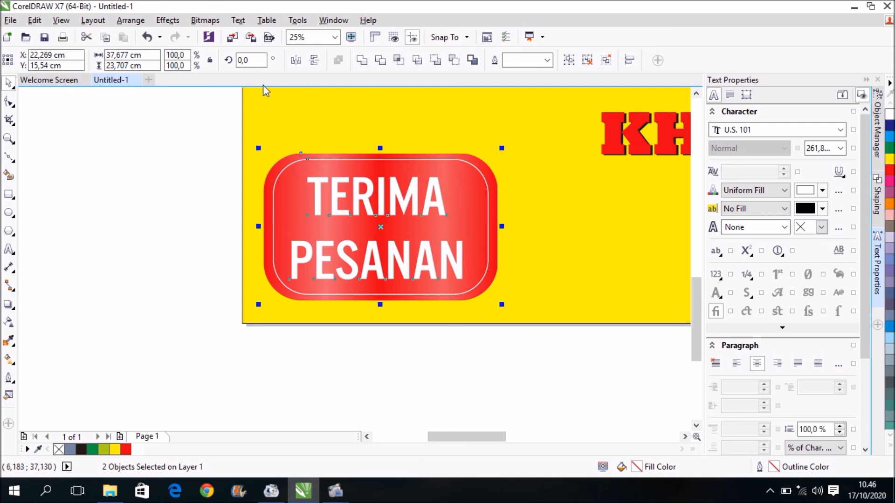
{"action": "left_click", "coordinate": [130, 20]}
{"action": "mouse_move", "coordinate": [184, 51]}
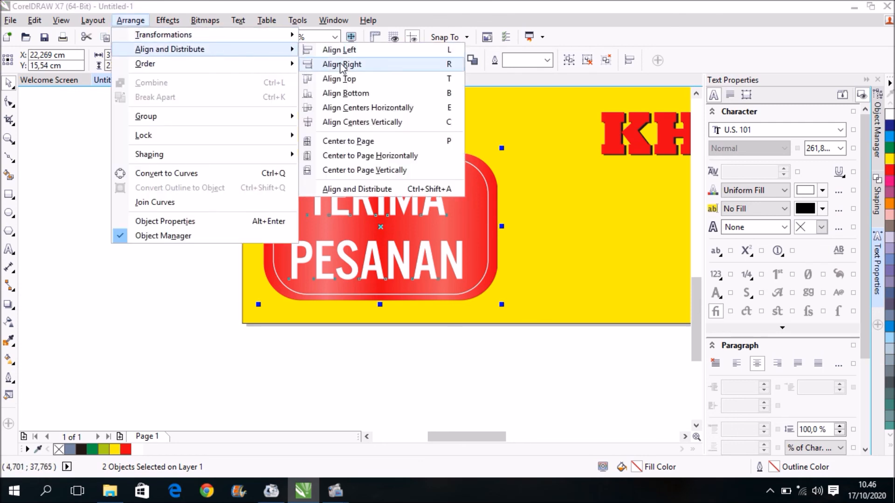
{"action": "left_click", "coordinate": [382, 108]}
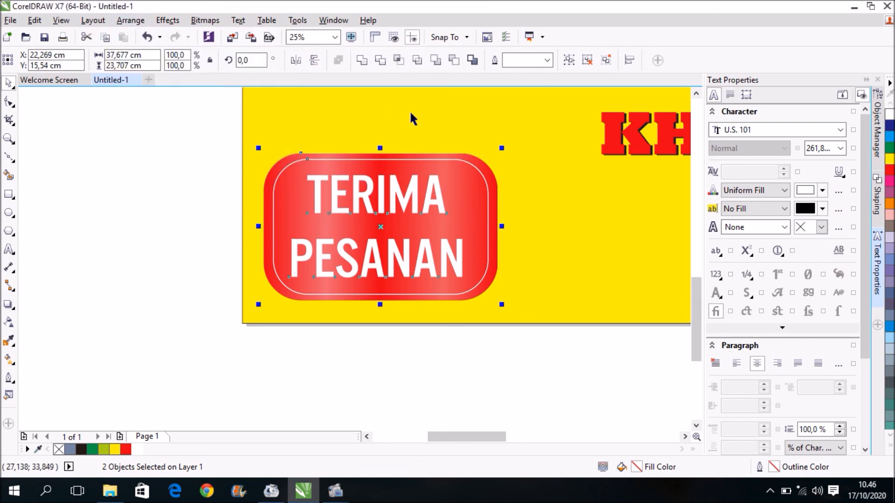
{"action": "left_click", "coordinate": [132, 20]}
{"action": "mouse_move", "coordinate": [203, 53]}
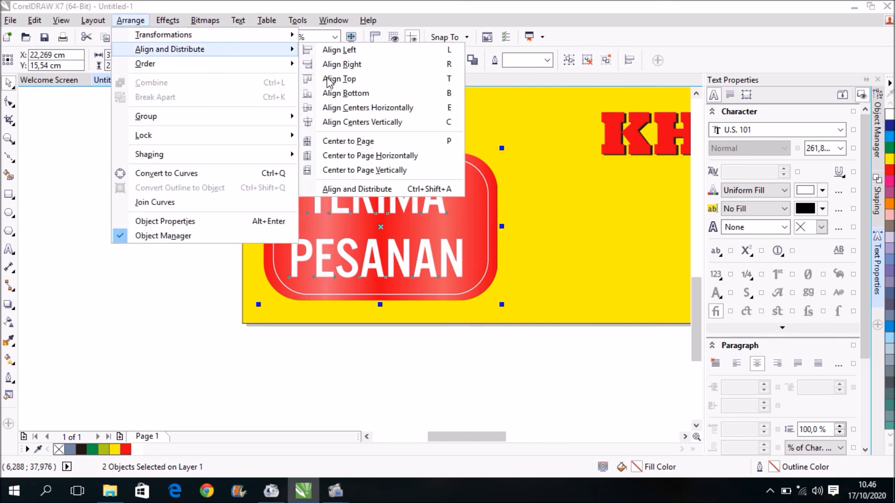
{"action": "left_click", "coordinate": [420, 124]}
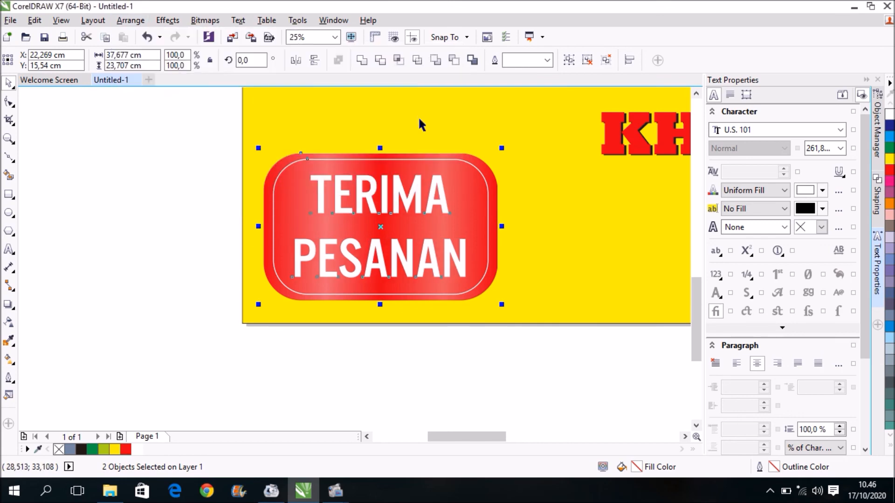
{"action": "left_click", "coordinate": [174, 191]}
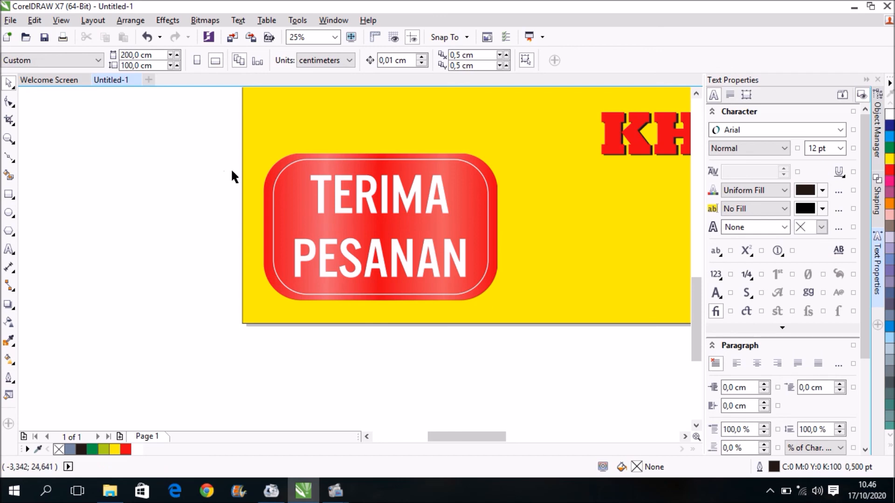
Group the TERIMA PESANAN text with its red panel and rotate the group about 24.3° counterclockwise
{"action": "left_click_drag", "start_coordinate": [182, 147], "coordinate": [557, 317]}
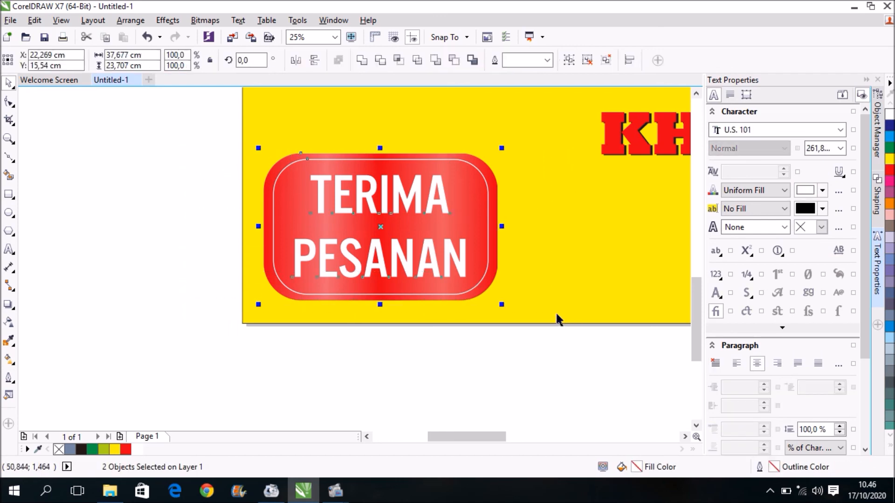
{"action": "key", "text": "ctrl+g"}
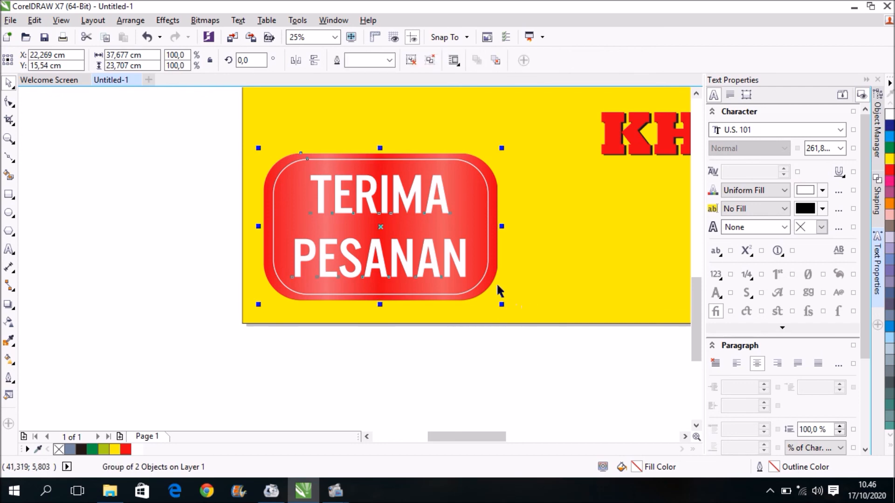
{"action": "left_click", "coordinate": [380, 227]}
{"action": "left_click_drag", "start_coordinate": [505, 148], "coordinate": [450, 113]}
{"action": "left_click", "coordinate": [441, 336]}
Move the tilted TERIMA PESANAN group fully inside the banner's lower-left corner and shrink it to about 36.2 × 29.9 cm
{"action": "scroll", "coordinate": [440, 335], "scroll_direction": "down", "scroll_amount": 1}
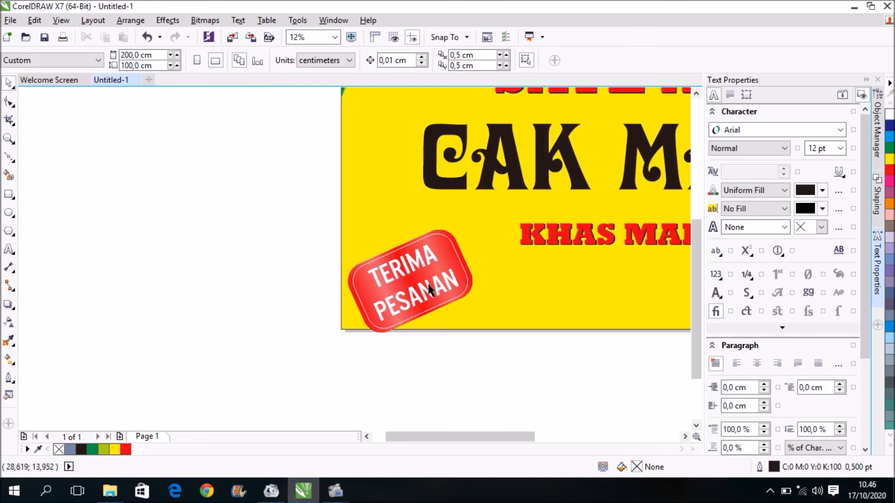
{"action": "left_click_drag", "start_coordinate": [428, 284], "coordinate": [435, 271]}
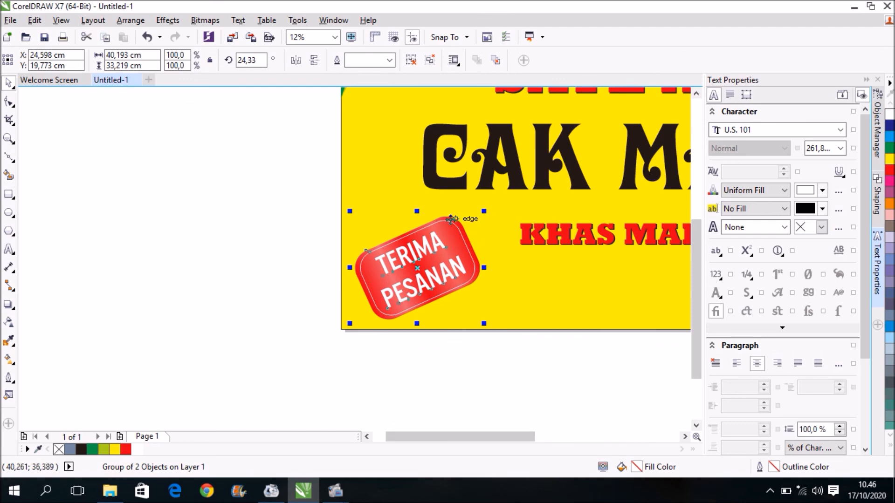
{"action": "scroll", "coordinate": [472, 213], "scroll_direction": "up", "scroll_amount": 1}
{"action": "left_click_drag", "start_coordinate": [487, 212], "coordinate": [463, 234]}
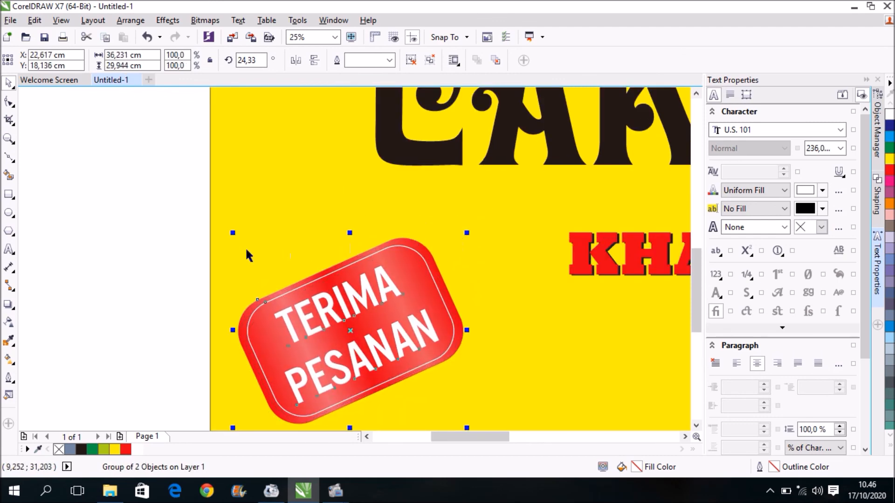
{"action": "left_click", "coordinate": [146, 242]}
{"action": "scroll", "coordinate": [147, 242], "scroll_direction": "down", "scroll_amount": 1}
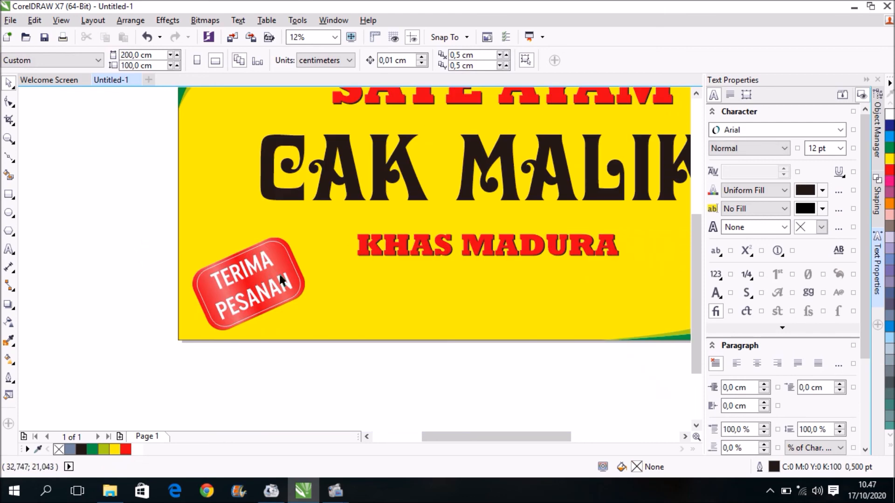
{"action": "scroll", "coordinate": [283, 279], "scroll_direction": "down", "scroll_amount": 1}
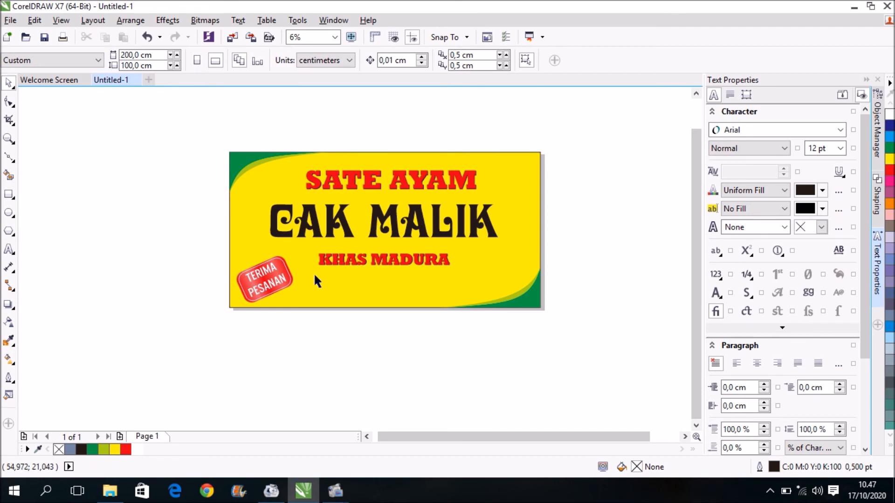
{"action": "key", "text": "shift+F4"}
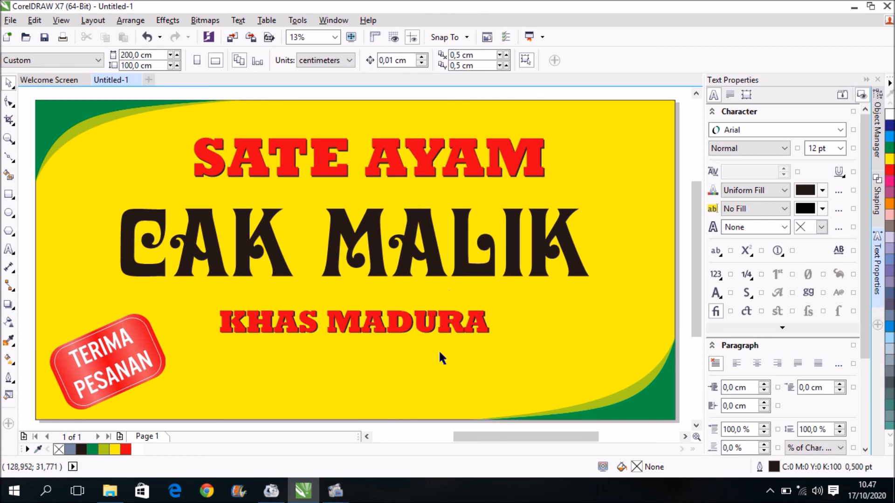
{"action": "mouse_move", "coordinate": [345, 497]}
{"action": "left_click", "coordinate": [366, 469]}
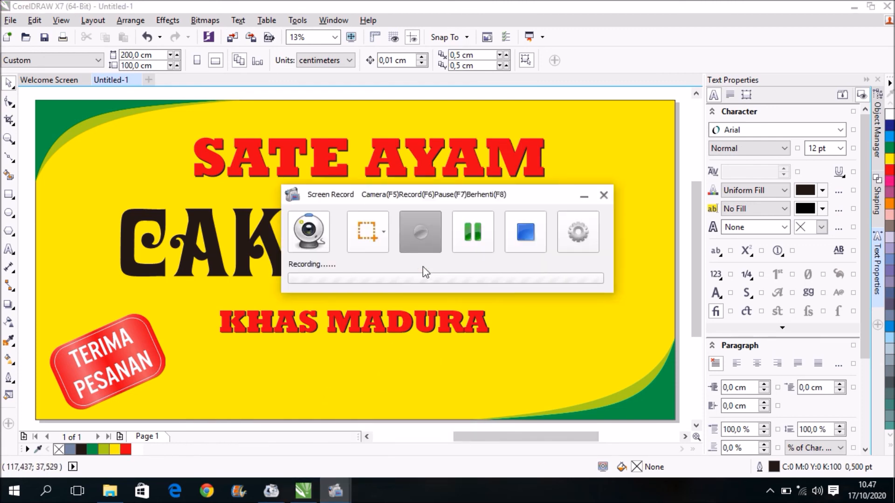